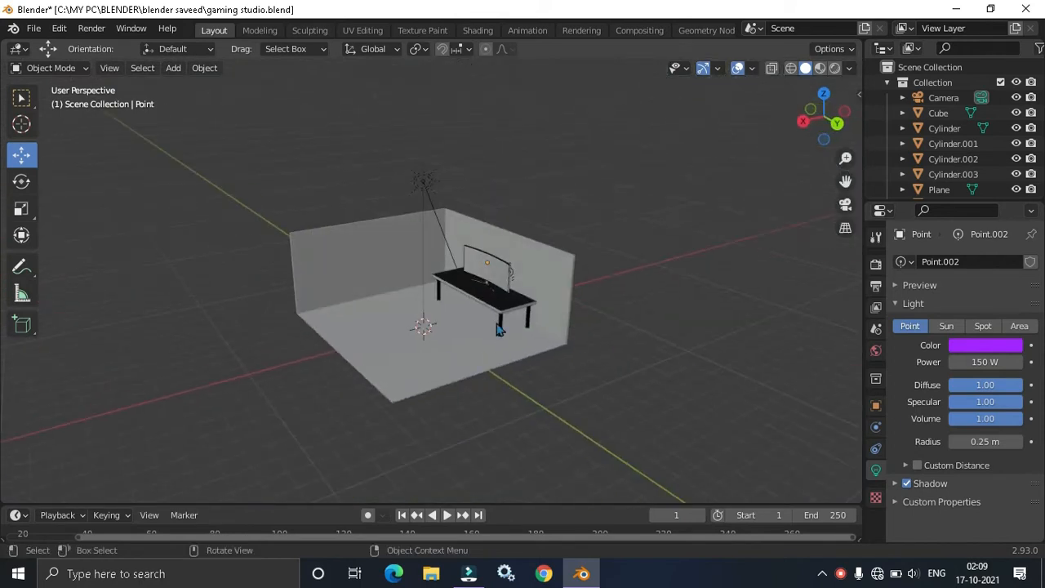
# - Examine the room, desk and monitor from several angles and distances
pyautogui.scroll(6, 747, 364)
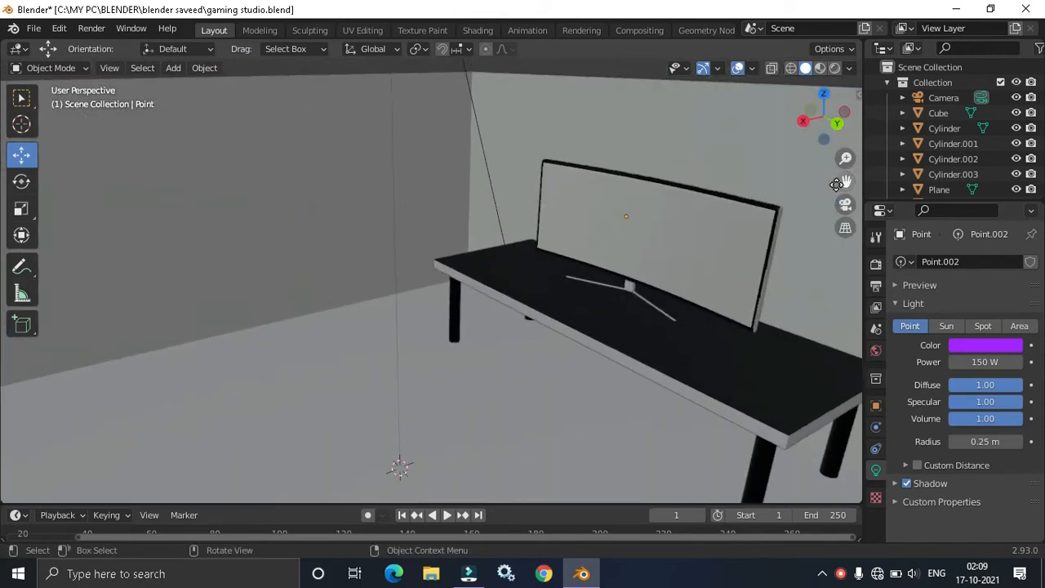
pyautogui.moveTo(845, 180); pyautogui.dragTo(825, 175)
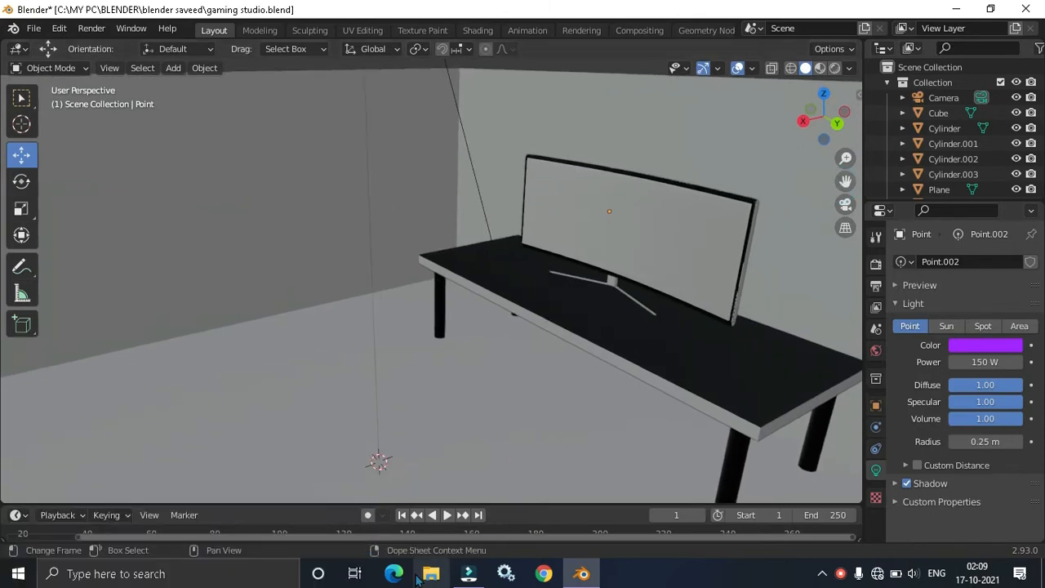
pyautogui.moveTo(846, 182); pyautogui.dragTo(725, 174)
pyautogui.scroll(-4, 645, 387)
pyautogui.moveTo(575, 375); pyautogui.dragTo(530, 360, button='middle')
pyautogui.scroll(5, 530, 361)
pyautogui.moveTo(640, 371); pyautogui.dragTo(713, 319, button='middle')
pyautogui.scroll(-8, 714, 372)
pyautogui.moveTo(846, 180); pyautogui.dragTo(907, 193)
pyautogui.scroll(3, 642, 348)
pyautogui.moveTo(642, 346); pyautogui.dragTo(644, 298, button='middle')
pyautogui.moveTo(849, 182); pyautogui.dragTo(825, 161)
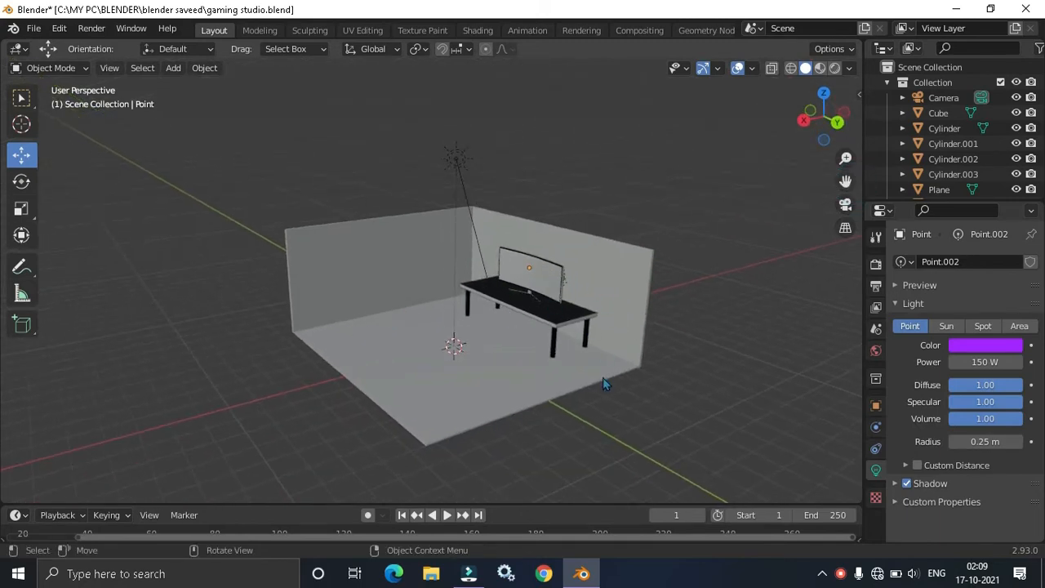
pyautogui.scroll(4, 607, 379)
pyautogui.scroll(-7, 612, 380)
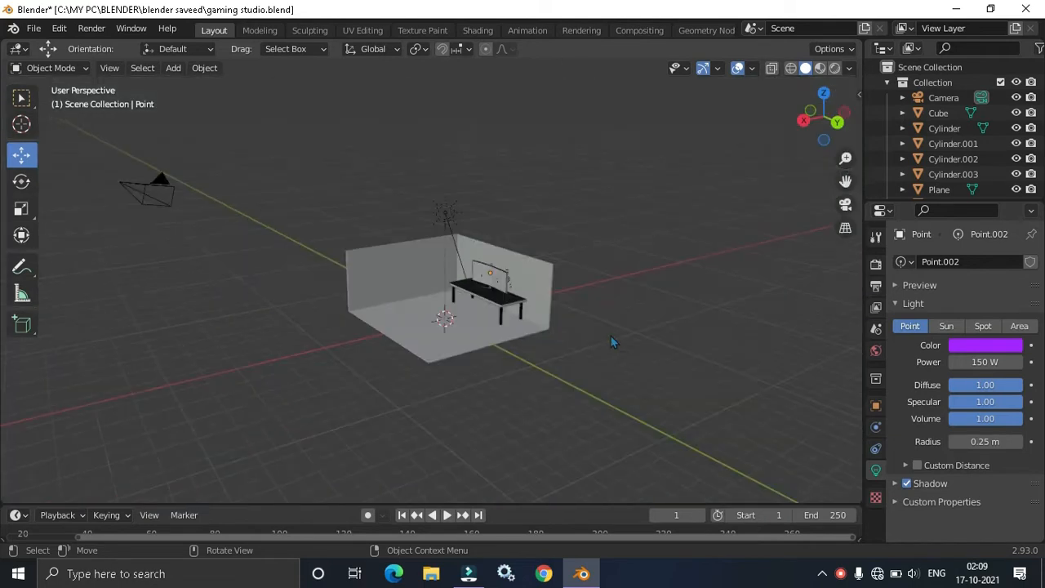
pyautogui.scroll(4, 580, 381)
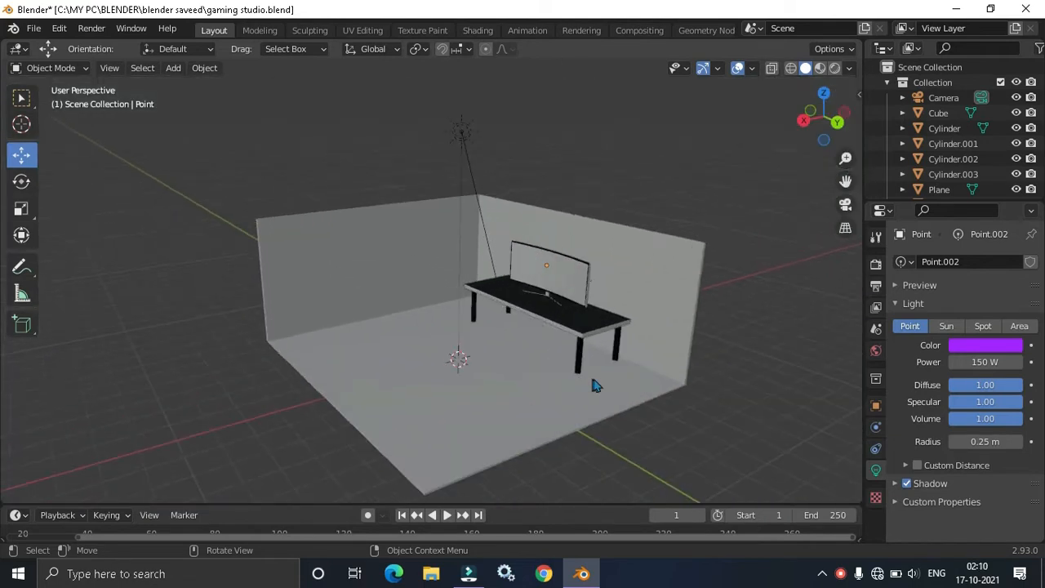
pyautogui.moveTo(849, 182)
pyautogui.mouseDown()
pyautogui.moveTo(808, 159)
pyautogui.moveTo(841, 179)
pyautogui.mouseUp()
# - Extrude the outer face of the wall behind the monitor by about 0.16 m to thicken the wall
pyautogui.moveTo(720, 300); pyautogui.dragTo(582, 276, button='middle')
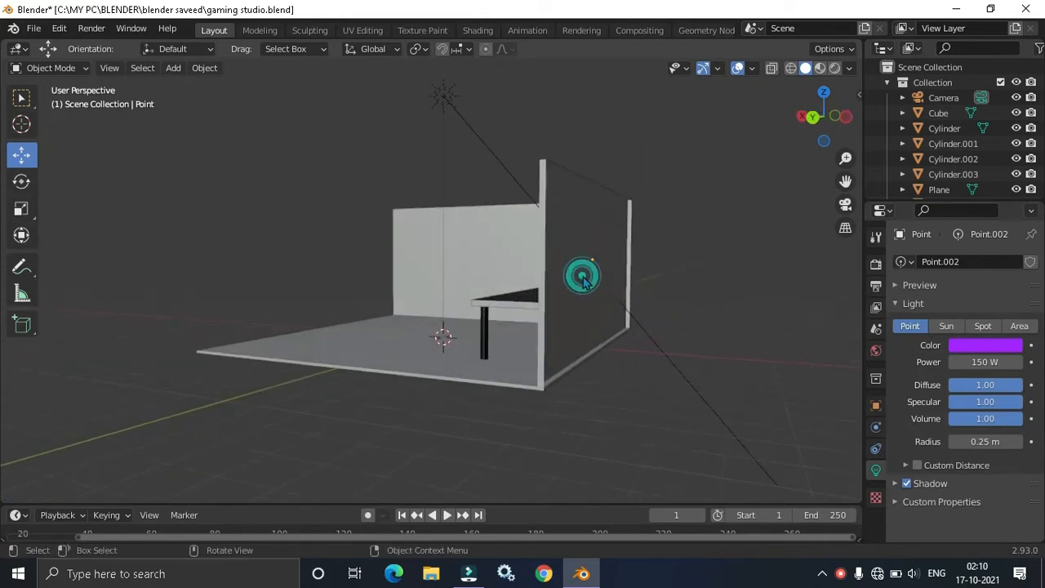
pyautogui.click(583, 276)
pyautogui.press('Tab')
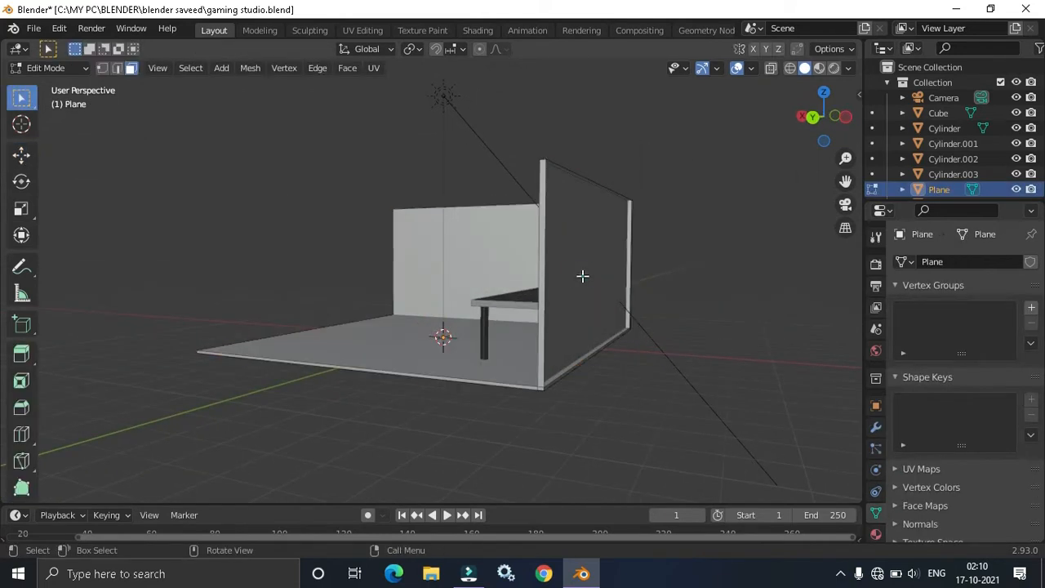
pyautogui.click(583, 275)
pyautogui.moveTo(583, 274); pyautogui.dragTo(596, 271, button='middle')
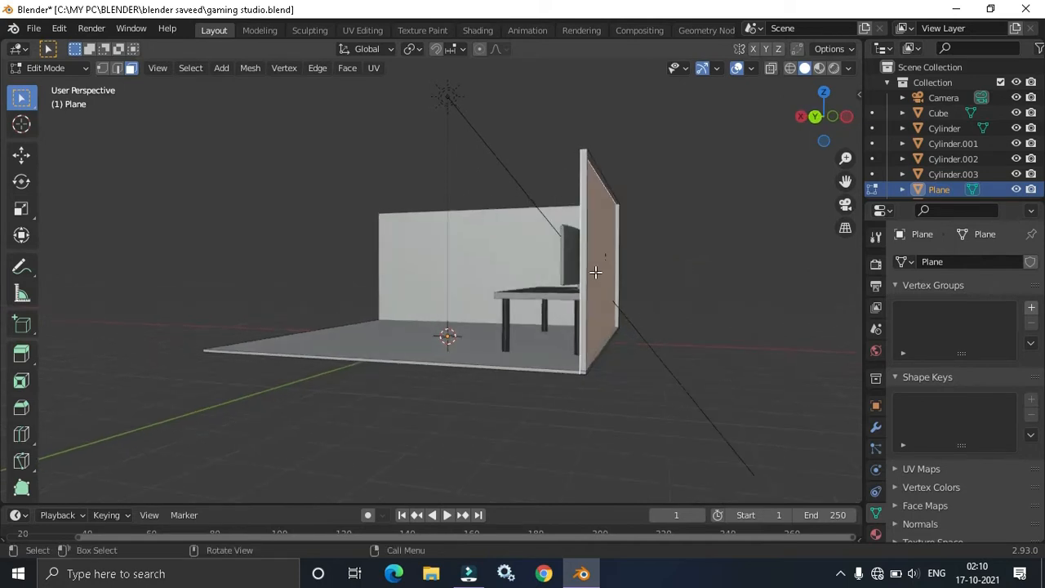
pyautogui.press('e')
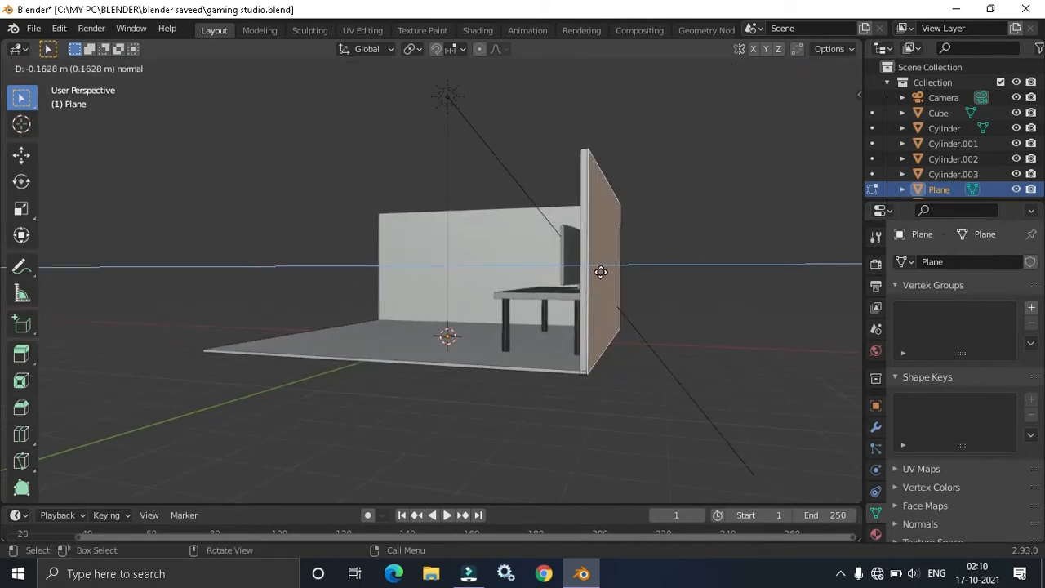
pyautogui.click(600, 272)
pyautogui.moveTo(600, 272); pyautogui.dragTo(688, 380, button='middle')
pyautogui.press('Tab')
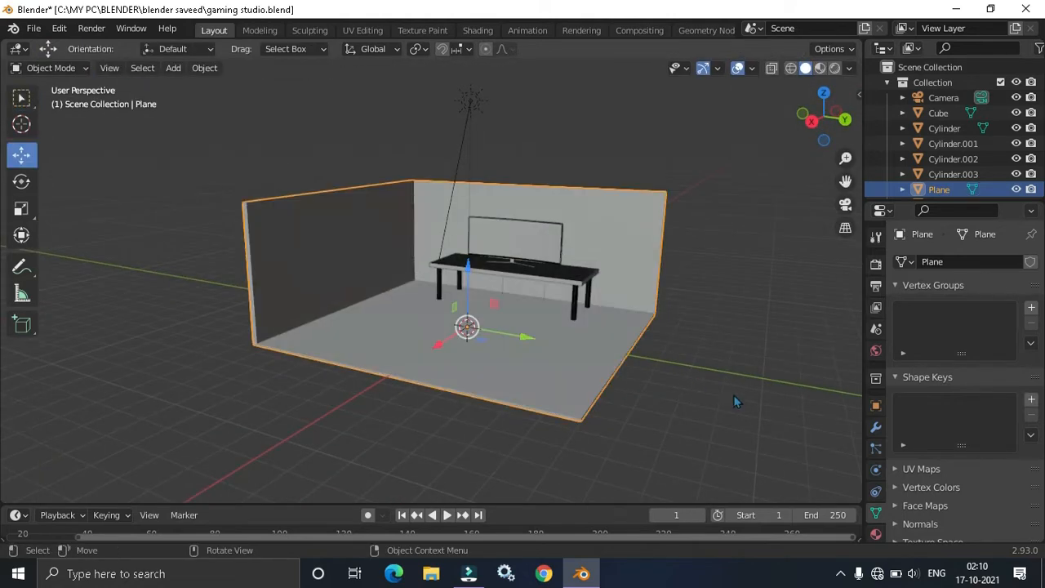
pyautogui.click(707, 392)
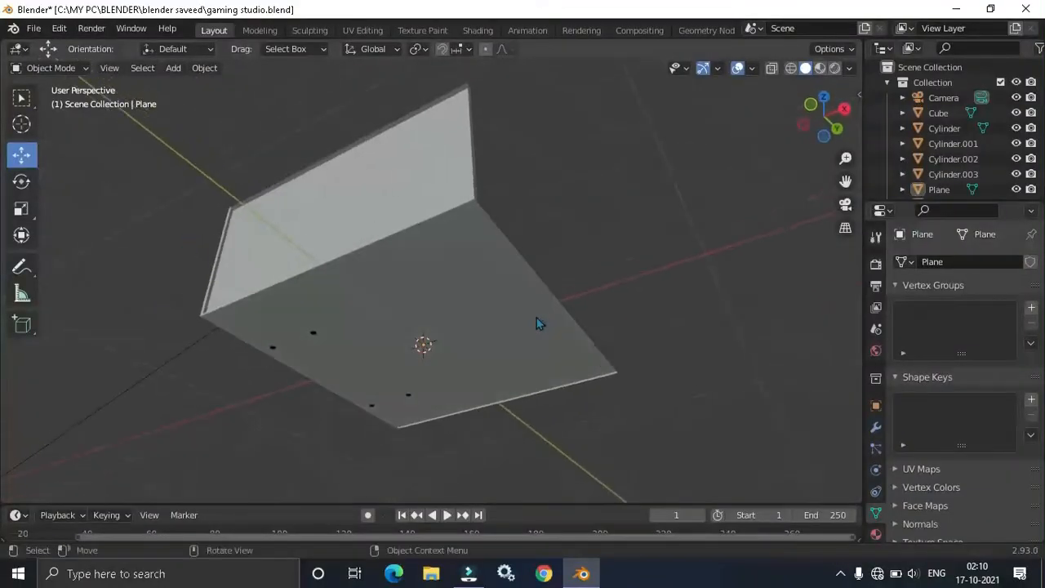
# - Check the room's lighting and materials in rendered shading and return the viewport to solid shading
pyautogui.moveTo(536, 323); pyautogui.dragTo(457, 370, button='middle')
pyautogui.click(443, 383)
pyautogui.click(833, 68)
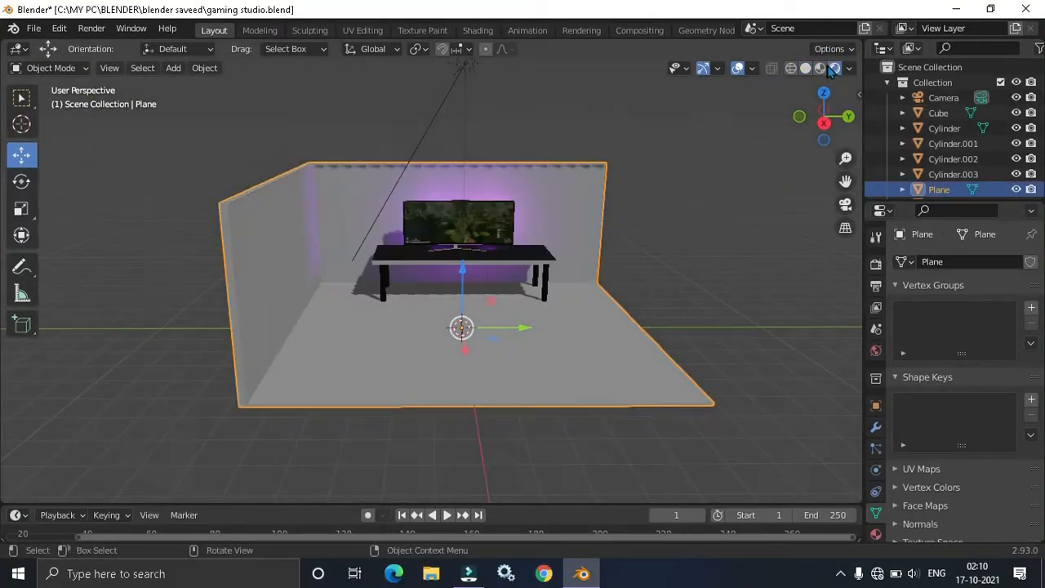
pyautogui.click(684, 234)
pyautogui.moveTo(684, 234); pyautogui.dragTo(663, 233, button='middle')
pyautogui.moveTo(631, 270); pyautogui.dragTo(615, 260, button='middle')
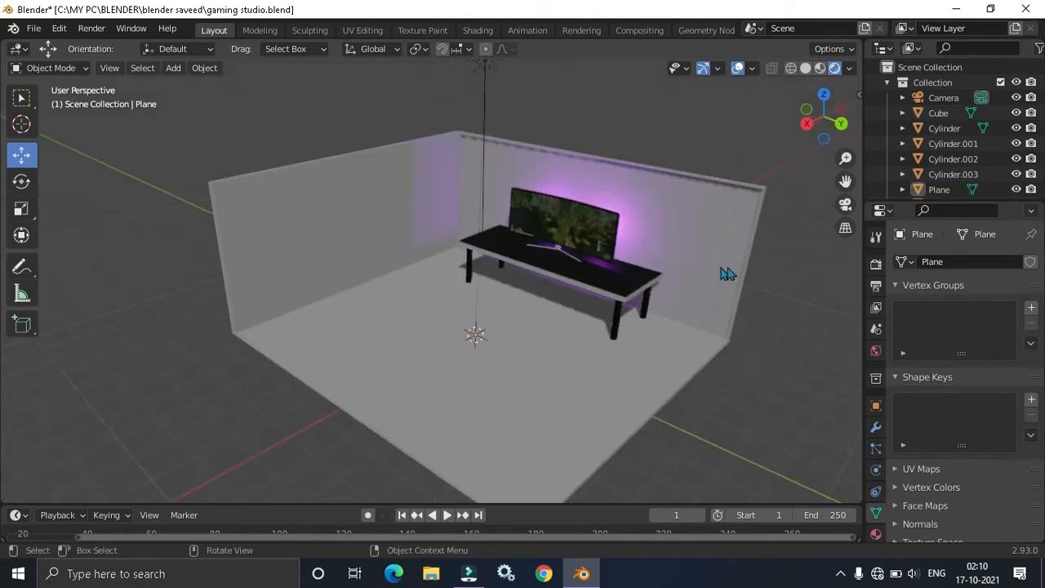
pyautogui.scroll(4, 659, 203)
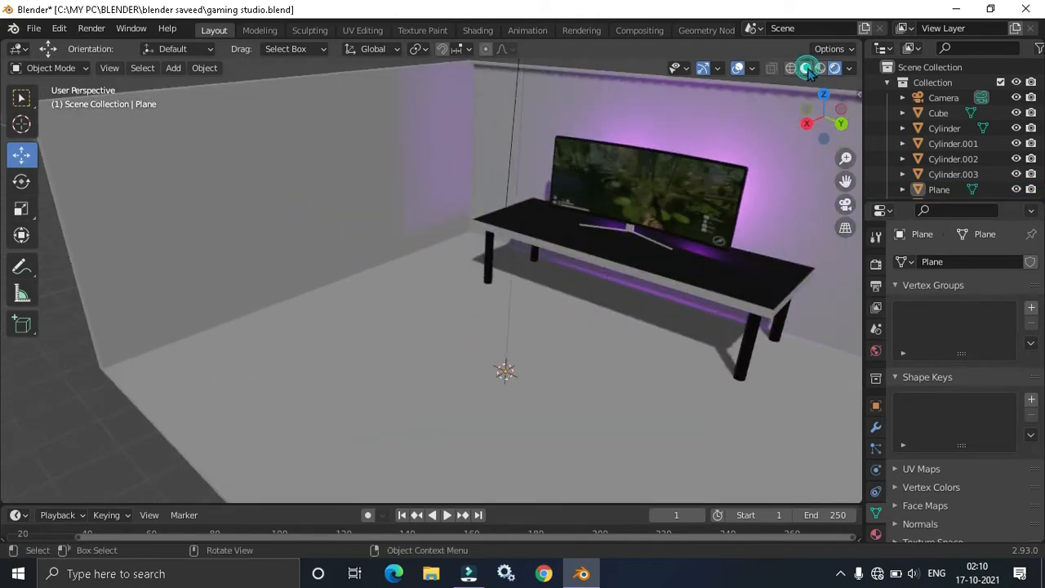
pyautogui.click(805, 69)
# - Place the 3D cursor on the desktop in front of the monitor stand
pyautogui.moveTo(806, 299); pyautogui.dragTo(632, 302, button='middle')
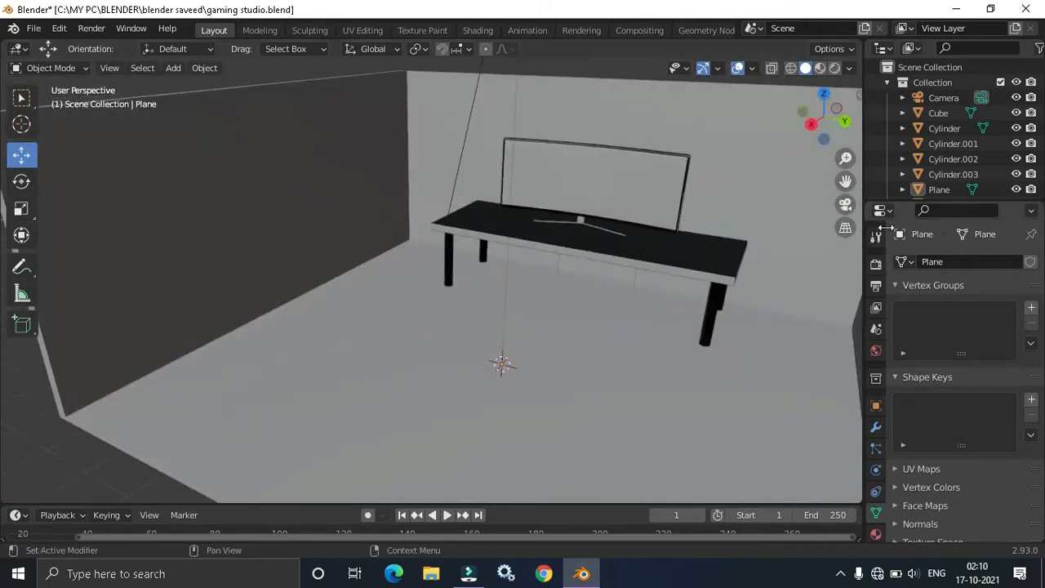
pyautogui.moveTo(843, 182); pyautogui.dragTo(707, 212)
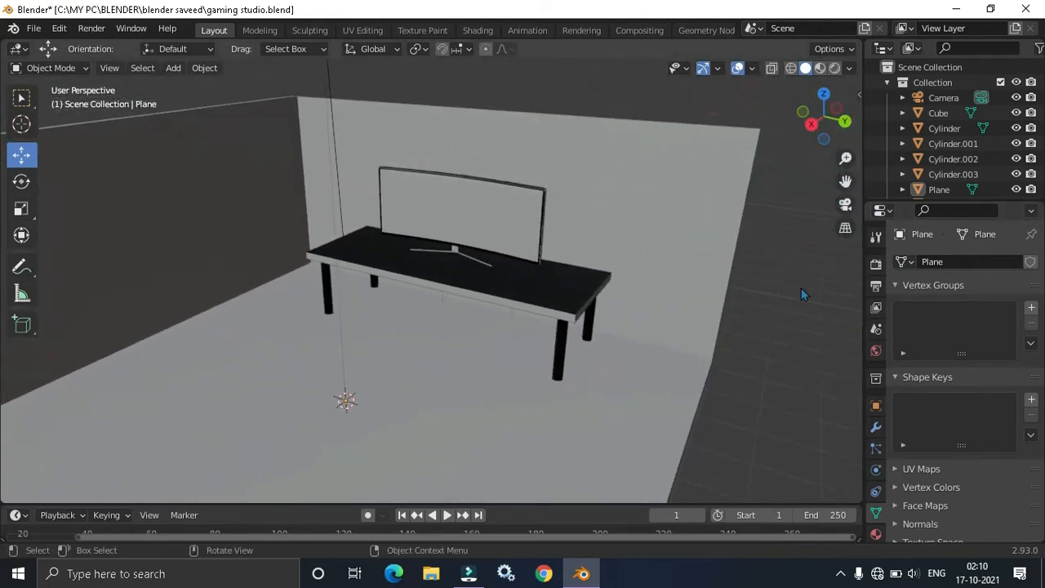
pyautogui.scroll(3, 800, 292)
pyautogui.moveTo(800, 294); pyautogui.dragTo(794, 251, button='middle')
pyautogui.scroll(1, 794, 251)
pyautogui.moveTo(845, 181); pyautogui.dragTo(636, 210)
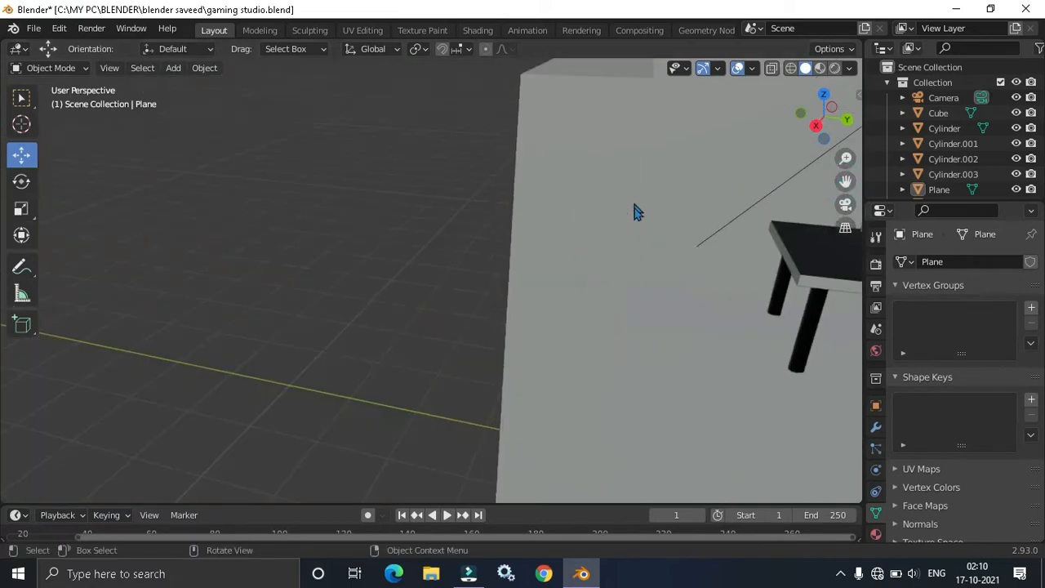
pyautogui.moveTo(847, 185); pyautogui.dragTo(716, 196)
pyautogui.moveTo(731, 286); pyautogui.dragTo(839, 177, button='middle')
pyautogui.moveTo(845, 180); pyautogui.dragTo(584, 87)
pyautogui.scroll(3, 653, 234)
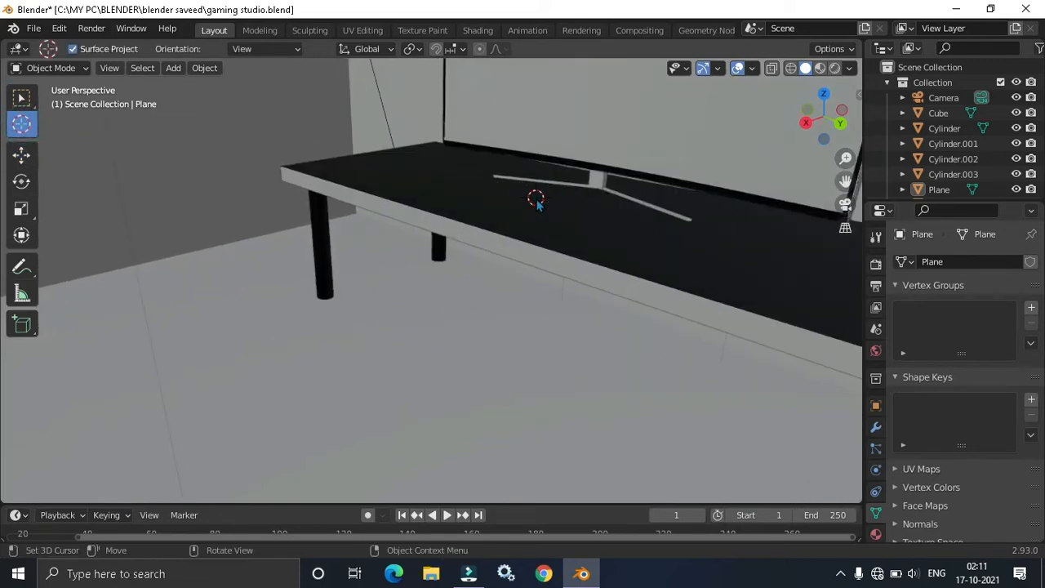
# - Subdivide the faces of the flat keyboard block on the desk
pyautogui.rightClick(502, 258)
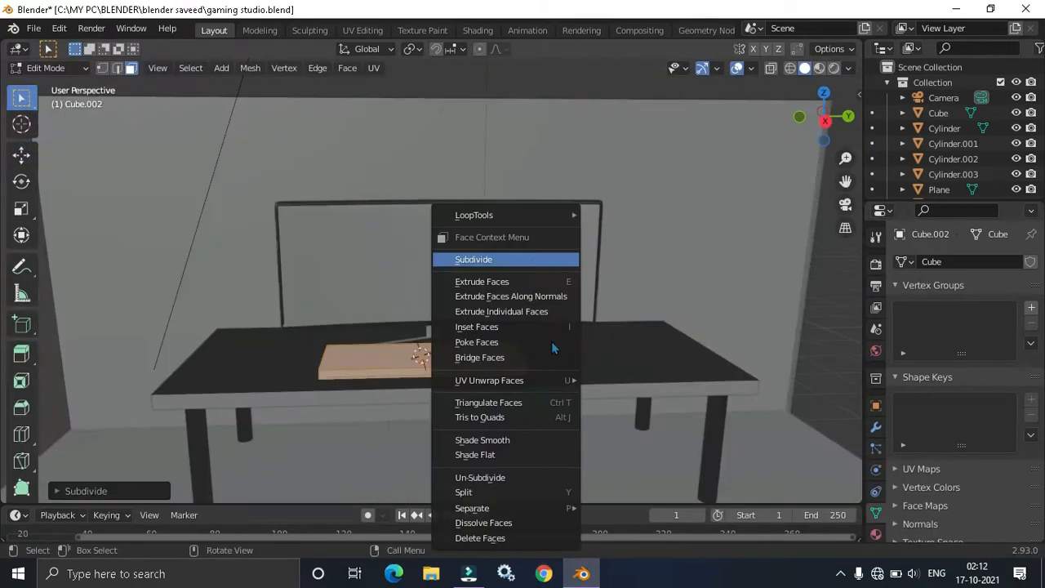
pyautogui.moveTo(201, 178); pyautogui.dragTo(560, 316)
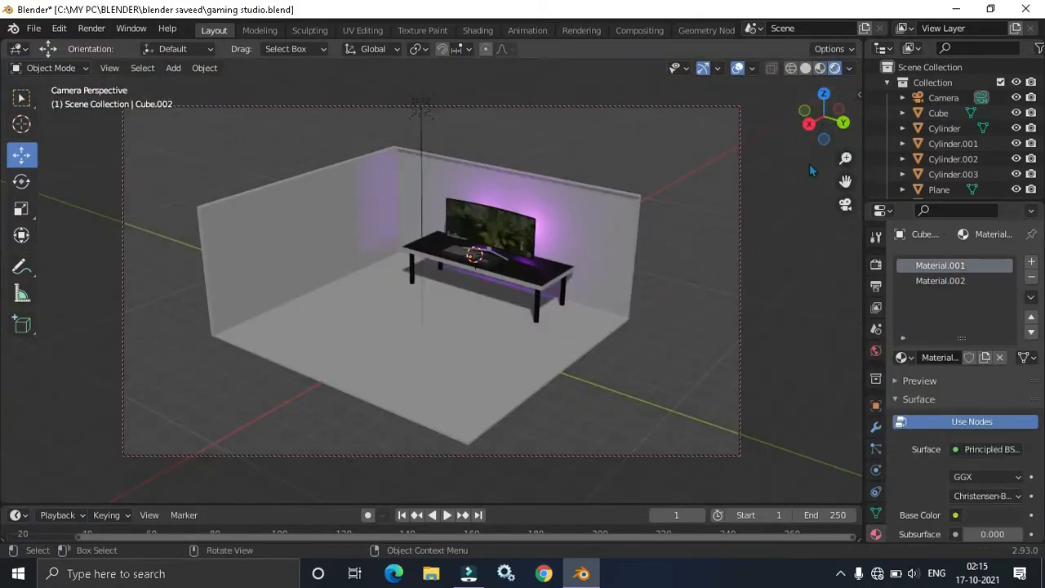
# - Add a UV sphere on the desktop beside the keyboard in solid shading and shade it smooth
pyautogui.click(846, 206)
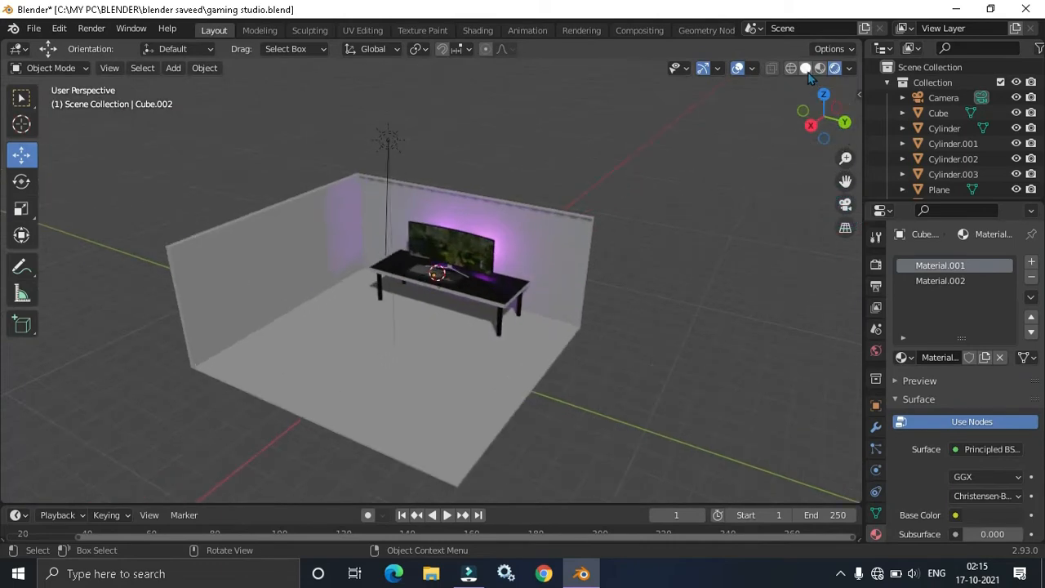
pyautogui.click(805, 68)
pyautogui.scroll(8, 571, 338)
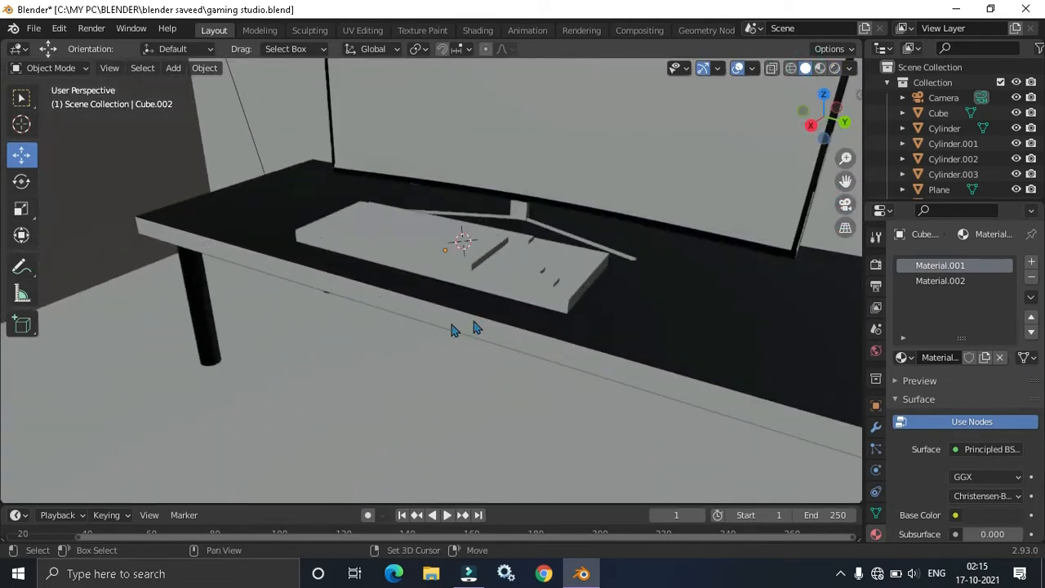
pyautogui.keyDown('shift'); pyautogui.moveTo(476, 327); pyautogui.dragTo(331, 308, button='middle'); pyautogui.keyUp('shift')
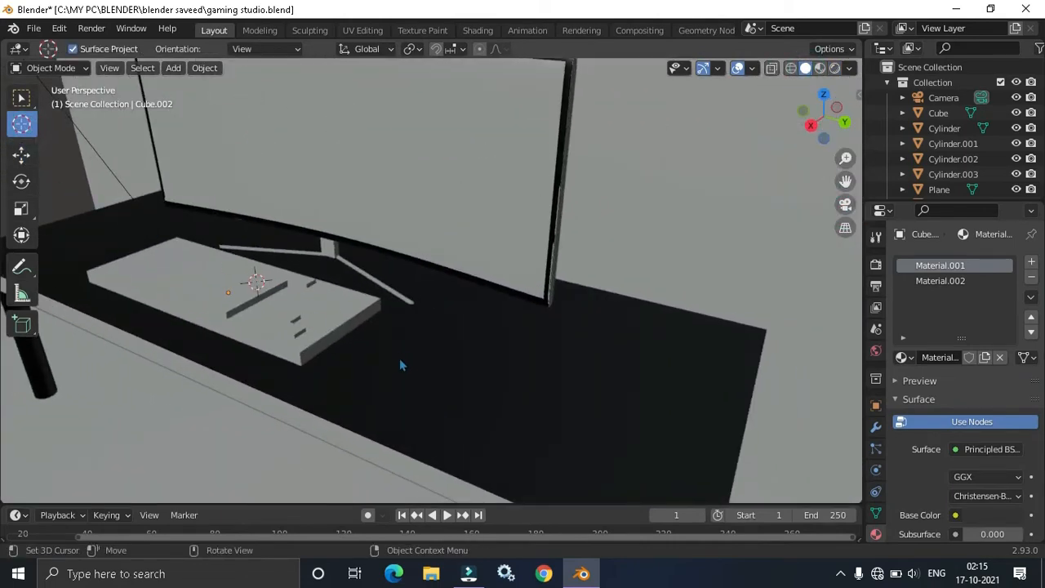
pyautogui.moveTo(418, 385); pyautogui.dragTo(490, 353, button='middle')
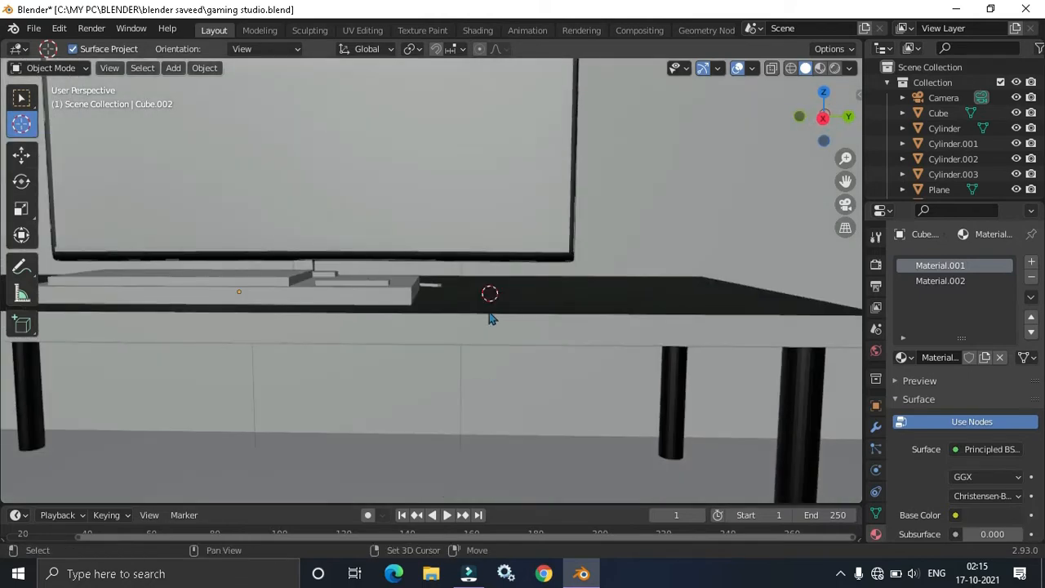
pyautogui.hotkey('shift', 'a')
pyautogui.moveTo(493, 244)
pyautogui.click(557, 291)
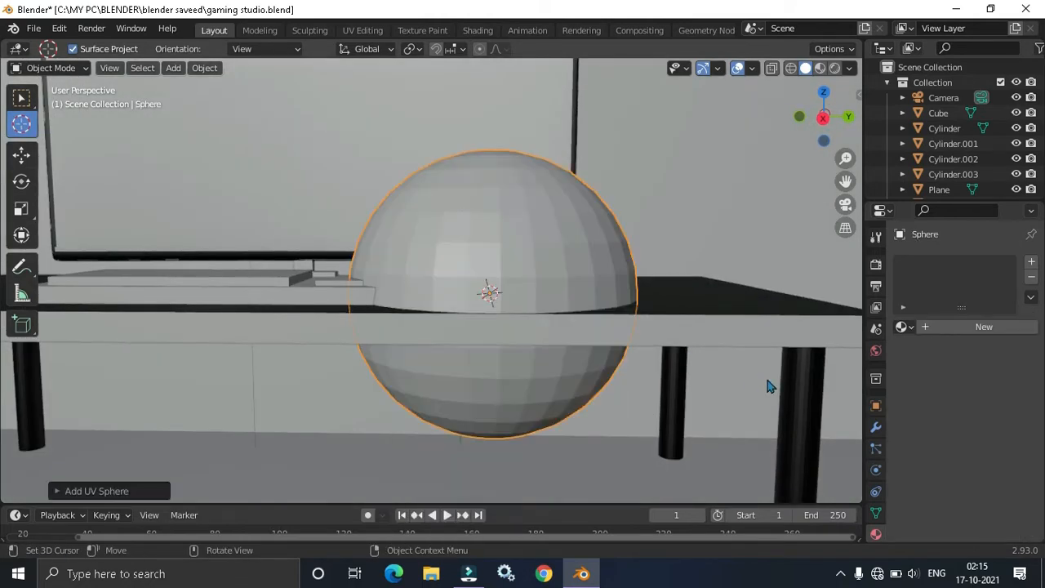
pyautogui.rightClick(767, 385)
pyautogui.click(752, 278)
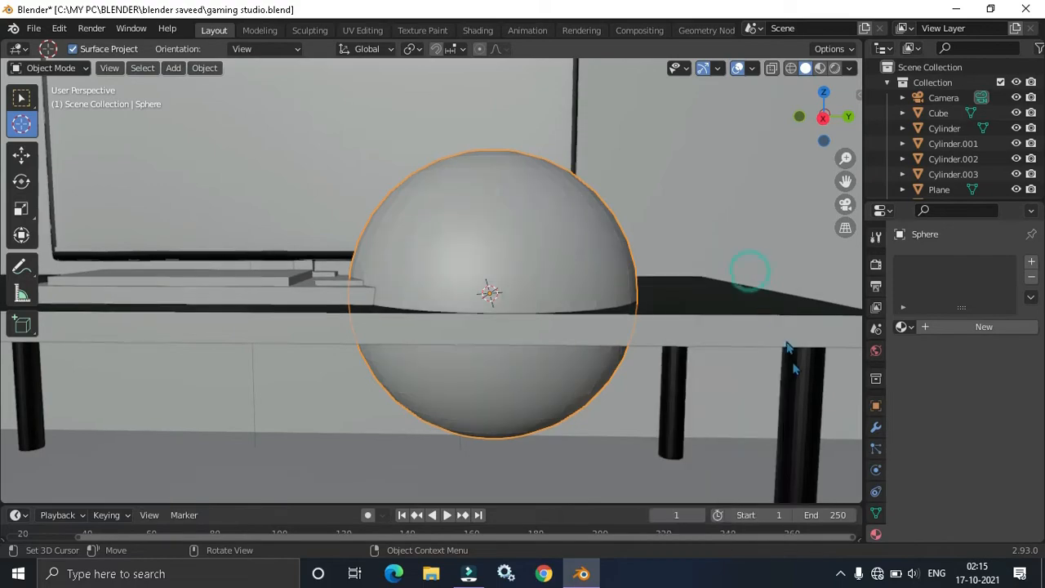
# - Scale the sphere down and select the faces of its lower half in wireframe front view
pyautogui.moveTo(788, 367); pyautogui.dragTo(739, 428, button='middle')
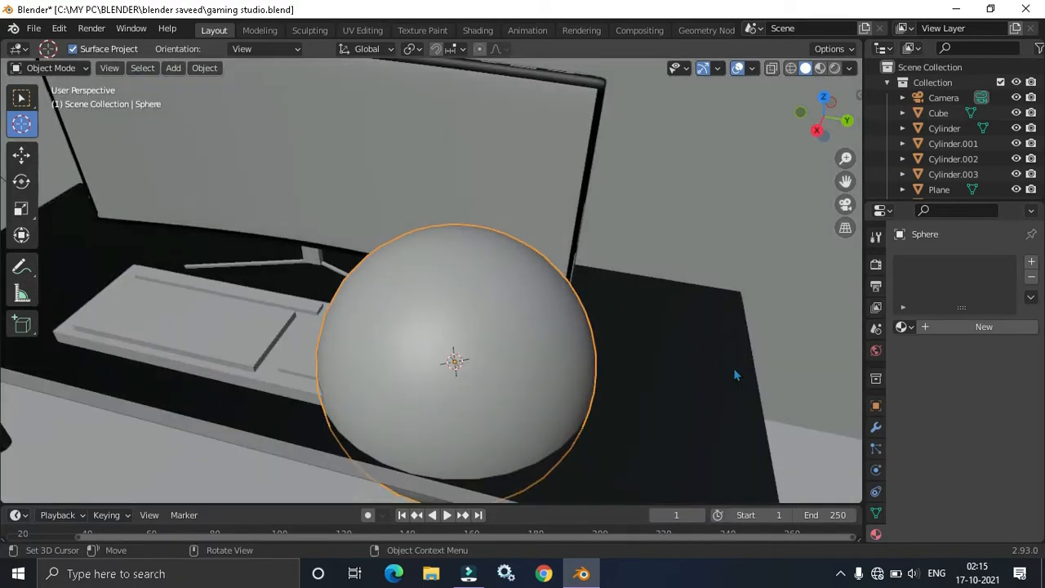
pyautogui.scroll(-5, 737, 373)
pyautogui.press('s')
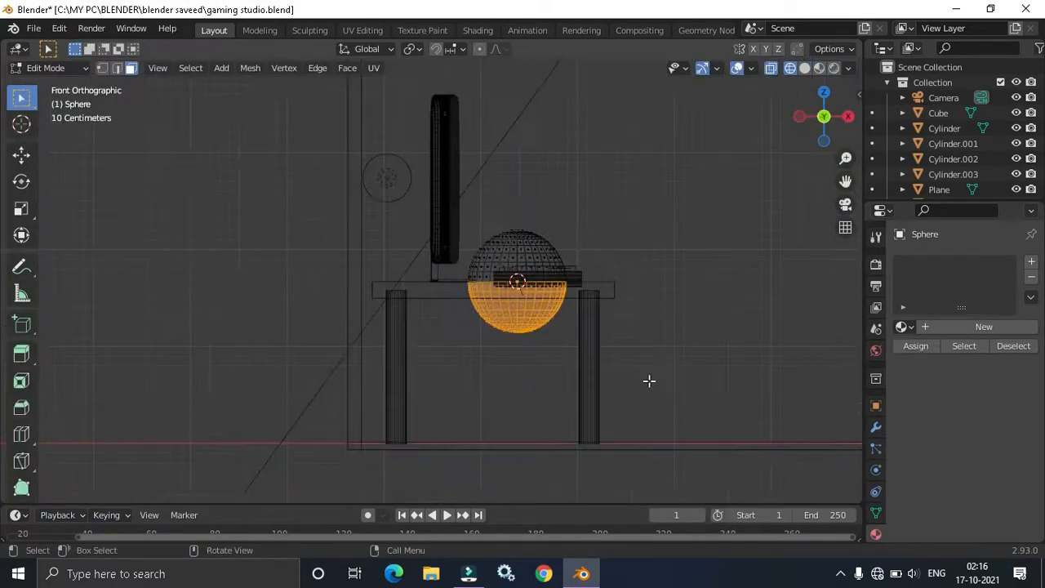
pyautogui.moveTo(481, 262); pyautogui.dragTo(698, 337)
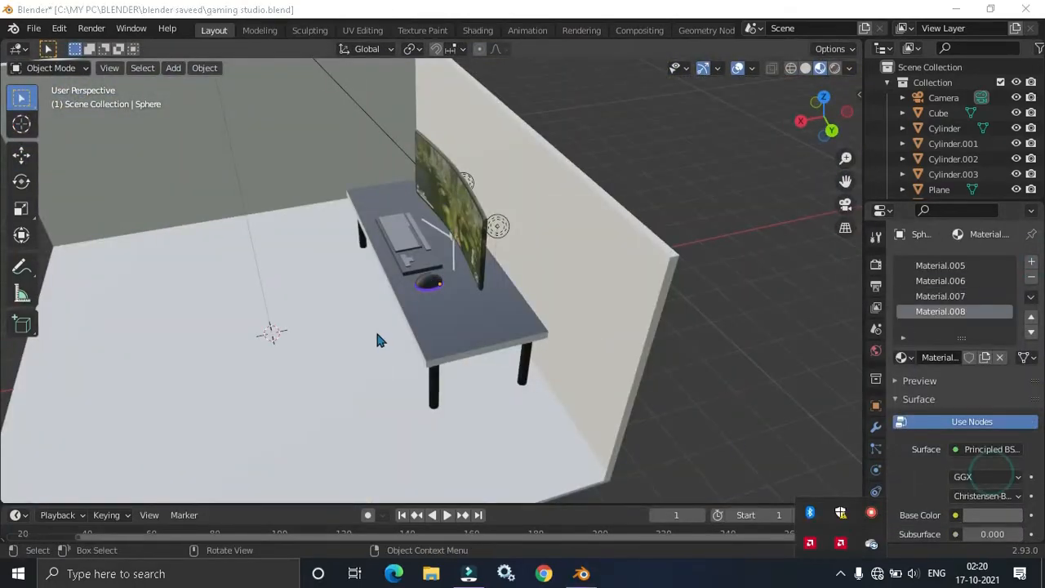
# - Examine the desk setup with the keyboard and mouse from different angles in material preview
pyautogui.moveTo(376, 329); pyautogui.dragTo(520, 324, button='middle')
pyautogui.scroll(-4, 510, 325)
pyautogui.scroll(3, 489, 289)
pyautogui.scroll(4, 392, 329)
pyautogui.scroll(3, 539, 330)
pyautogui.scroll(-3, 539, 334)
pyautogui.scroll(-5, 539, 334)
pyautogui.moveTo(511, 320); pyautogui.dragTo(583, 197, button='middle')
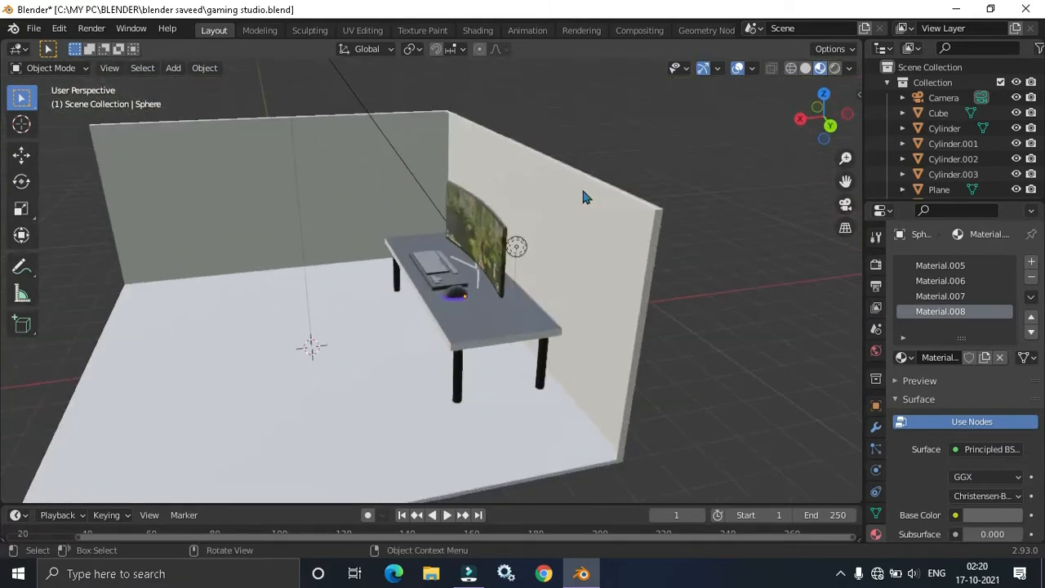
# - Import the office chair FBX from the "imported and exported" folder inside C:\MY PC\BLENDER in solid shading
pyautogui.click(805, 68)
pyautogui.moveTo(392, 390)
pyautogui.mouseDown(button='middle')
pyautogui.moveTo(483, 325)
pyautogui.moveTo(419, 327)
pyautogui.mouseUp(button='middle')
pyautogui.scroll(4, 416, 327)
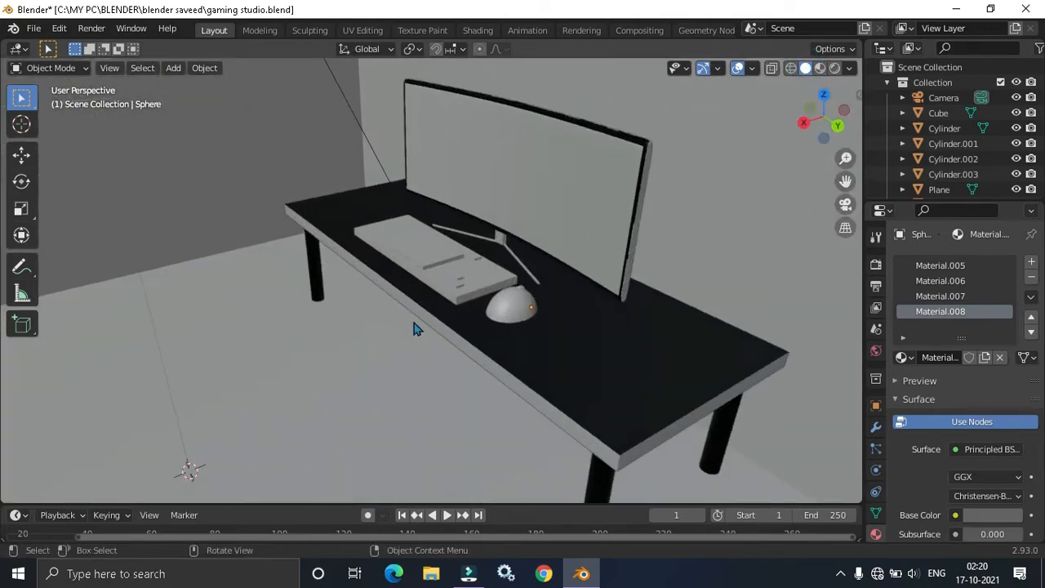
pyautogui.click(34, 29)
pyautogui.moveTo(65, 236)
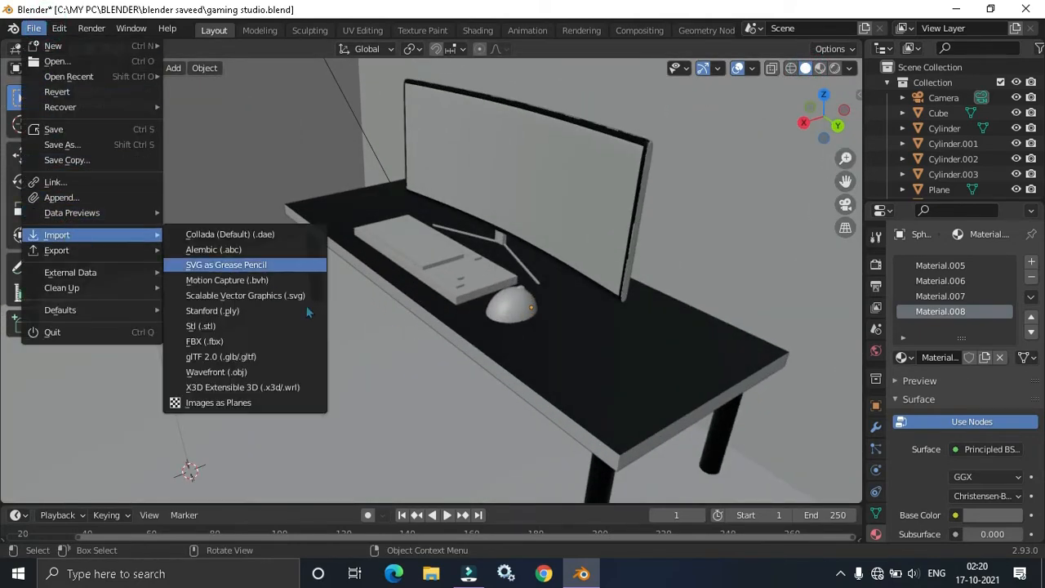
pyautogui.click(288, 343)
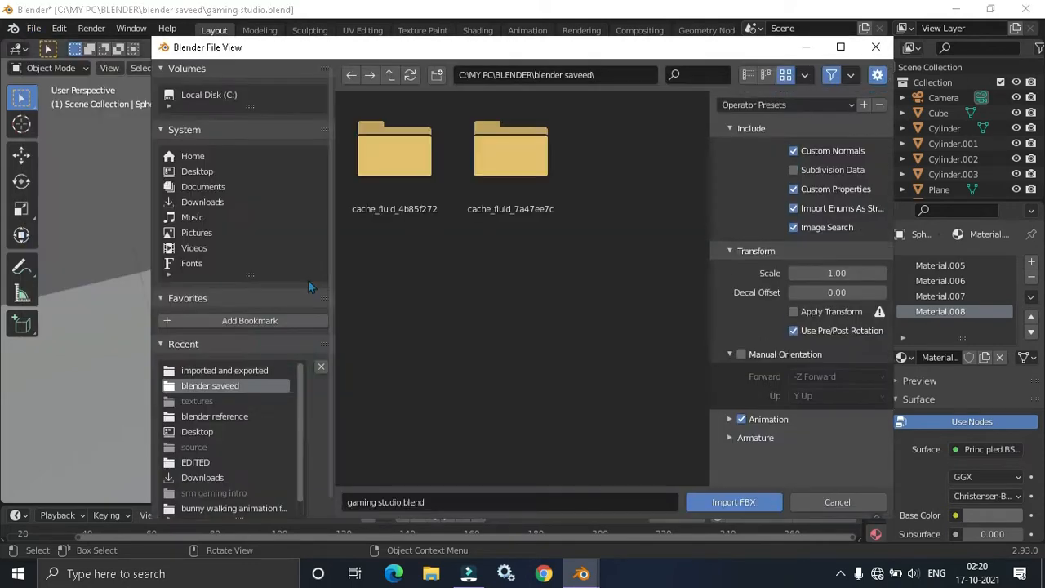
pyautogui.click(209, 94)
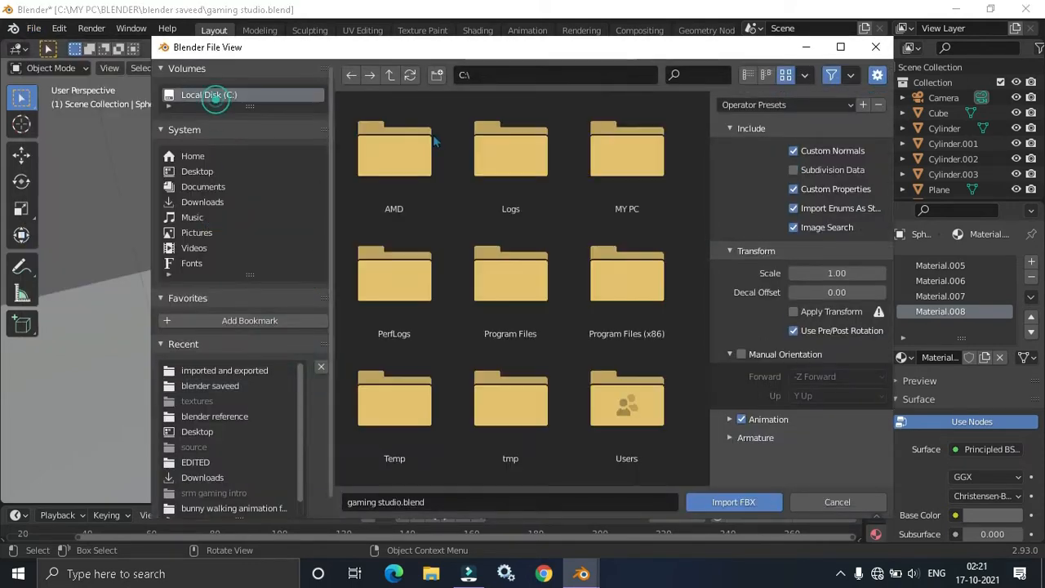
pyautogui.doubleClick(598, 165)
pyautogui.doubleClick(537, 163)
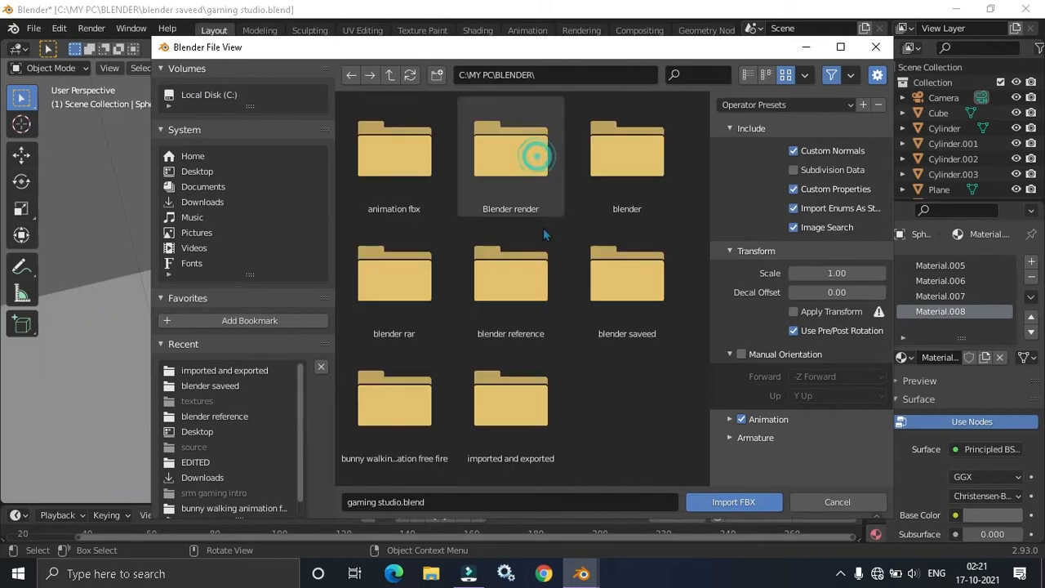
pyautogui.doubleClick(511, 381)
pyautogui.doubleClick(483, 175)
# - Scale the imported office chair down to about half its size
pyautogui.moveTo(501, 288); pyautogui.dragTo(472, 307, button='middle')
pyautogui.scroll(2, 519, 287)
pyautogui.press('s')
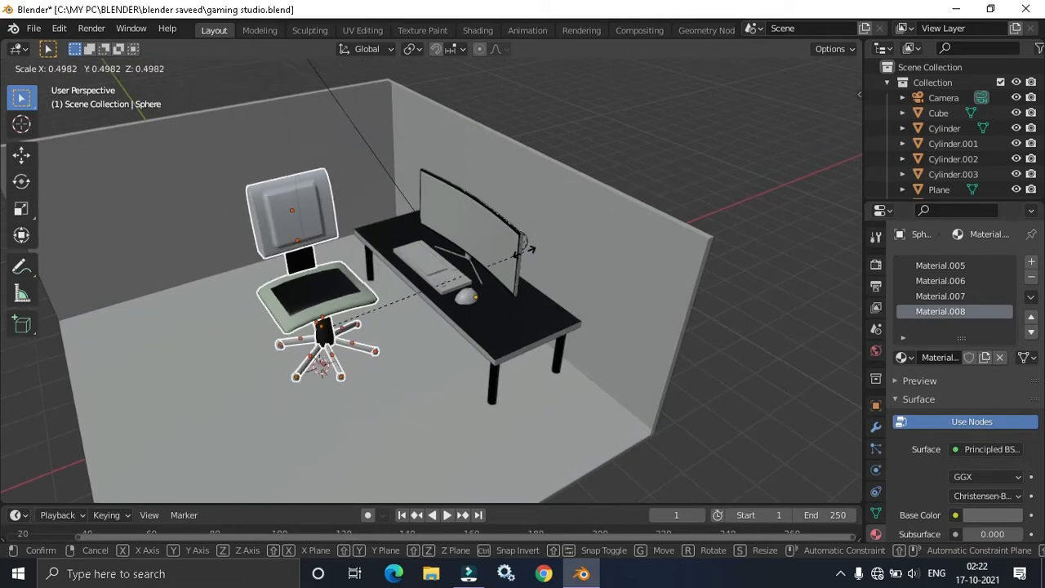
pyautogui.click(523, 256)
# - Rotate the office chair 90° around the global Z axis
pyautogui.moveTo(523, 255); pyautogui.dragTo(616, 253, button='middle')
pyautogui.press('r')
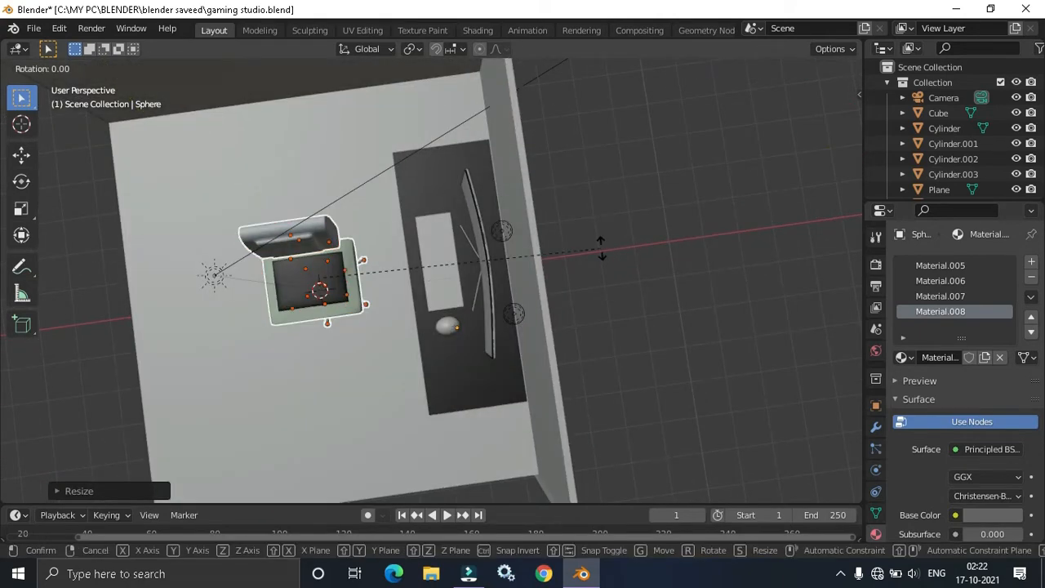
pyautogui.write('9')
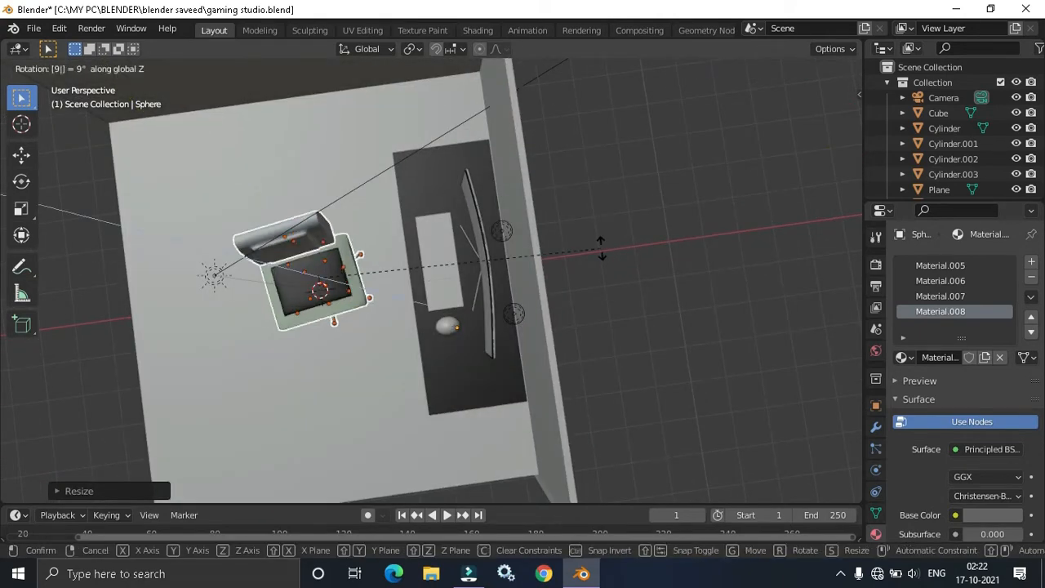
pyautogui.write('0')
pyautogui.press('Return')
# - Resize the chair again and move it along X closer to the desk and slightly down toward the floor
pyautogui.moveTo(600, 248); pyautogui.dragTo(658, 98, button='middle')
pyautogui.press('s')
pyautogui.click(560, 214)
pyautogui.moveTo(560, 214); pyautogui.dragTo(416, 294, button='middle')
pyautogui.click(21, 155)
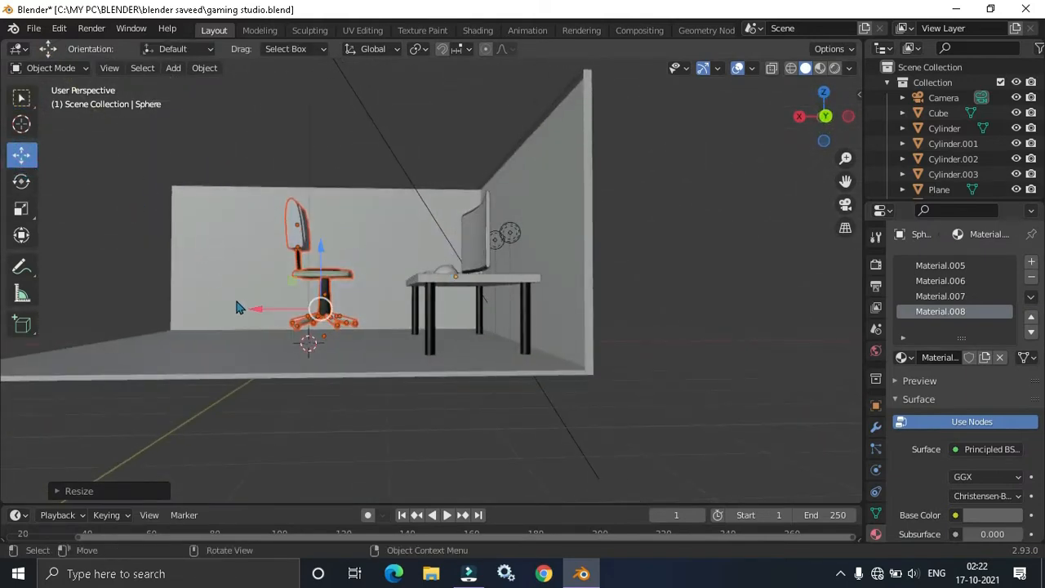
pyautogui.moveTo(258, 316); pyautogui.dragTo(310, 322)
pyautogui.moveTo(370, 254); pyautogui.dragTo(368, 267)
# - Check the chair's size and placement at the desk in material preview
pyautogui.moveTo(369, 267); pyautogui.dragTo(639, 310, button='middle')
pyautogui.moveTo(337, 264); pyautogui.dragTo(530, 237, button='middle')
pyautogui.click(820, 68)
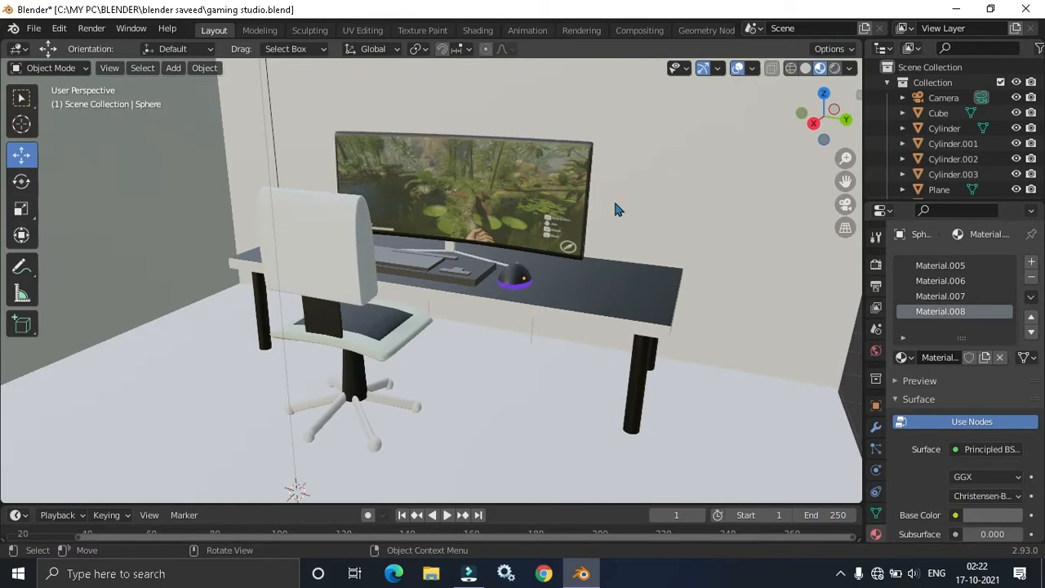
pyautogui.scroll(-5, 610, 203)
pyautogui.moveTo(608, 206)
pyautogui.mouseDown(button='middle')
pyautogui.moveTo(426, 232)
pyautogui.moveTo(336, 212)
pyautogui.mouseUp(button='middle')
pyautogui.scroll(4, 495, 223)
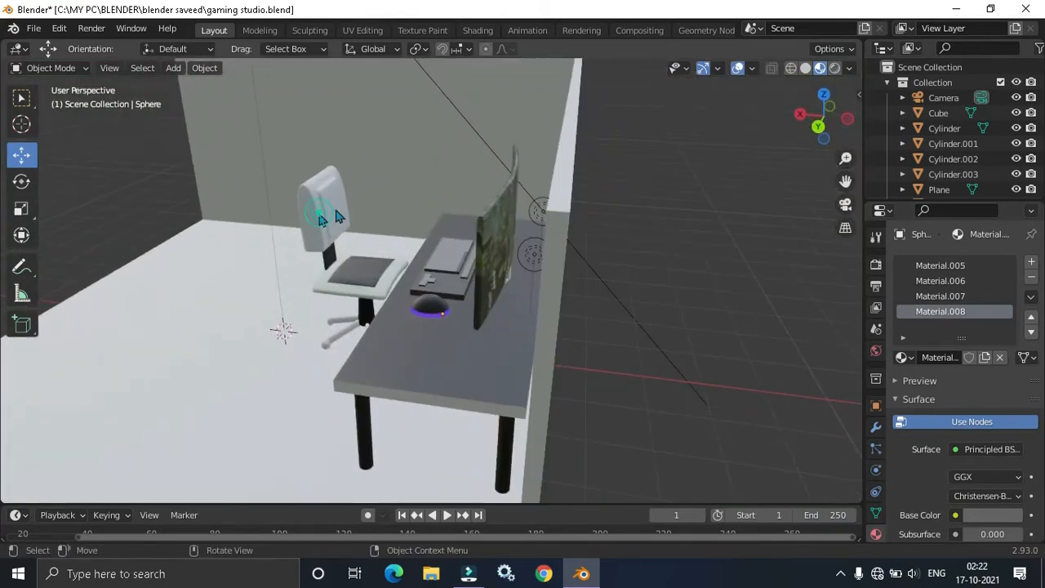
# - Select the faces of the inset panel on the chair's backrest and assign Material.017 to them
pyautogui.click(804, 70)
pyautogui.press('Tab')
pyautogui.moveTo(572, 170)
pyautogui.mouseDown(button='middle')
pyautogui.moveTo(477, 179)
pyautogui.moveTo(487, 307)
pyautogui.mouseUp(button='middle')
pyautogui.scroll(6, 508, 175)
pyautogui.moveTo(487, 307)
pyautogui.mouseDown(button='middle')
pyautogui.moveTo(469, 309)
pyautogui.moveTo(483, 260)
pyautogui.mouseUp(button='middle')
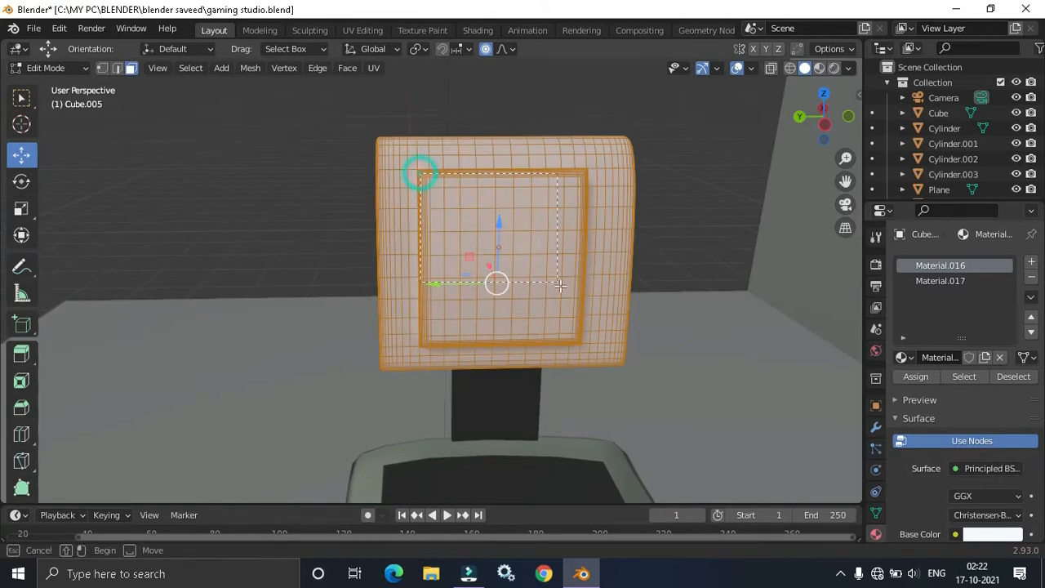
pyautogui.moveTo(579, 341); pyautogui.dragTo(579, 341)
pyautogui.keyDown('shift'); pyautogui.moveTo(481, 174); pyautogui.dragTo(401, 149, button='middle'); pyautogui.keyUp('shift')
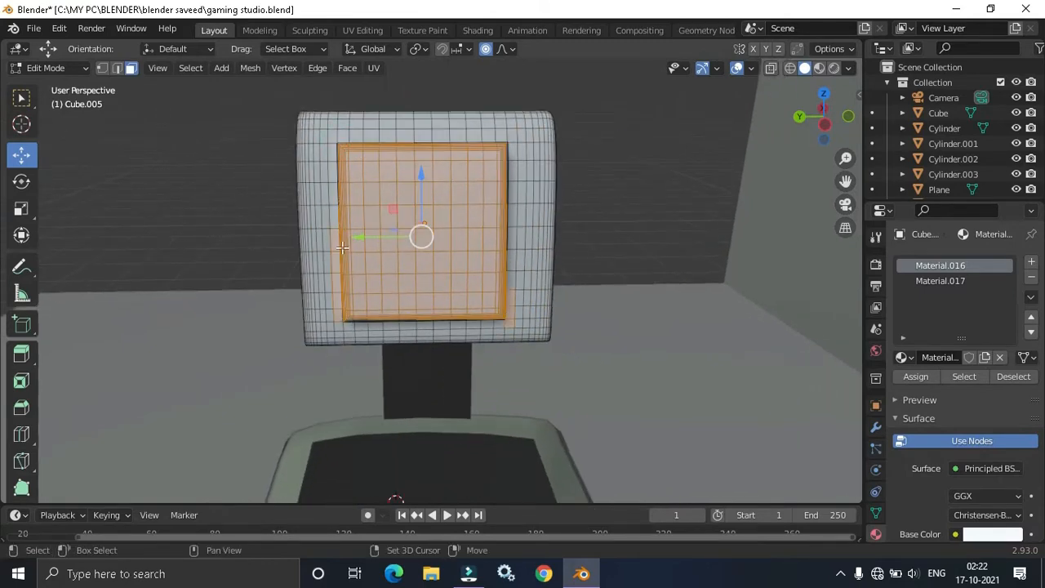
pyautogui.click(939, 281)
pyautogui.click(915, 376)
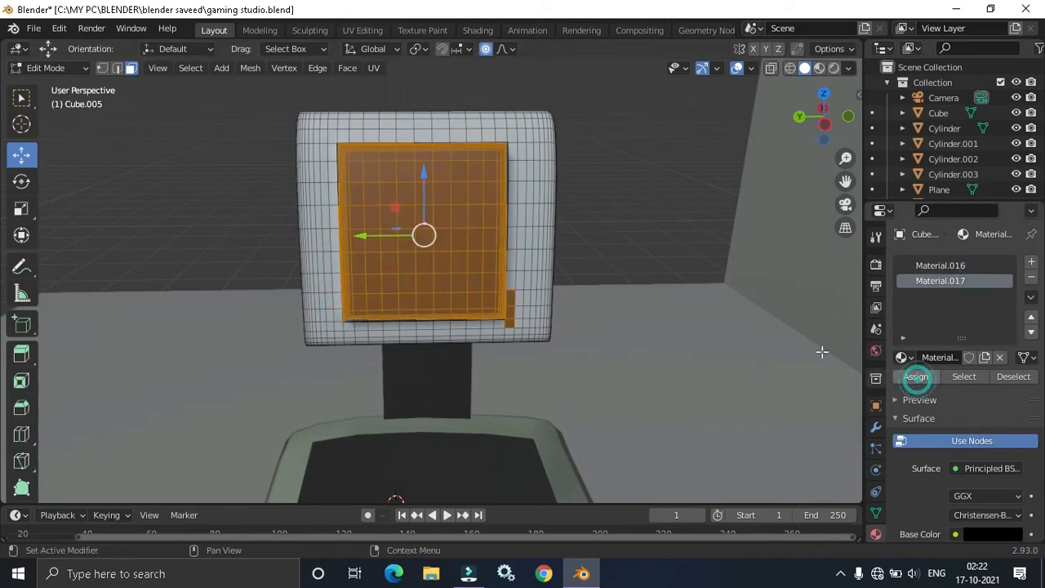
# - Reassign Material.016 to the stray faces beside the backrest panel's lower corner and leave Edit Mode
pyautogui.click(509, 304)
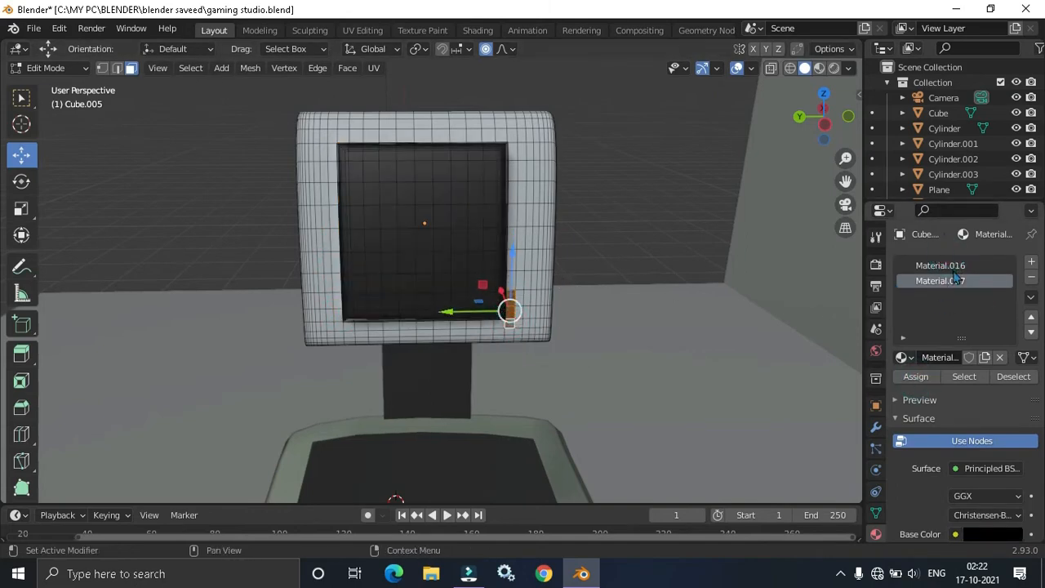
pyautogui.click(591, 202)
pyautogui.press('Tab')
# - Examine the chair and desk from several angles in material preview
pyautogui.scroll(-8, 587, 233)
pyautogui.moveTo(585, 251); pyautogui.dragTo(720, 211, button='middle')
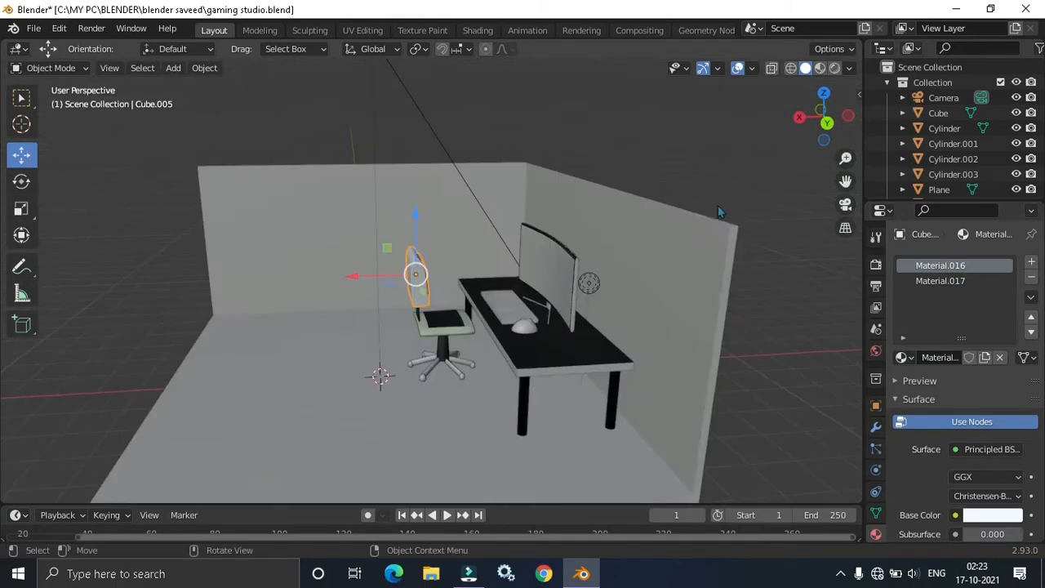
pyautogui.moveTo(732, 163); pyautogui.dragTo(637, 204, button='middle')
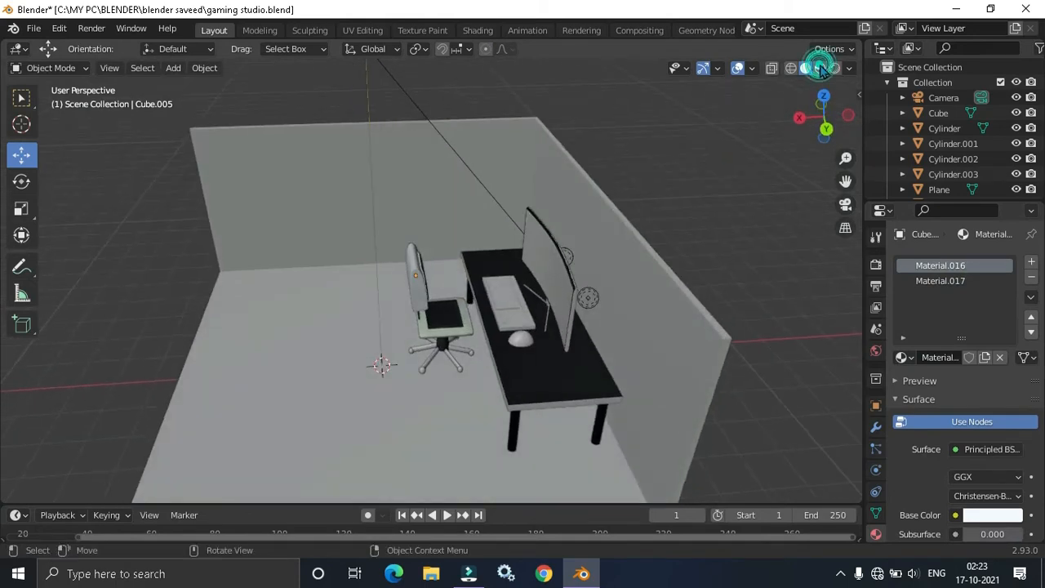
pyautogui.click(820, 68)
pyautogui.moveTo(700, 128); pyautogui.dragTo(749, 106, button='middle')
pyautogui.scroll(4, 546, 188)
pyautogui.moveTo(546, 188); pyautogui.dragTo(628, 141, button='middle')
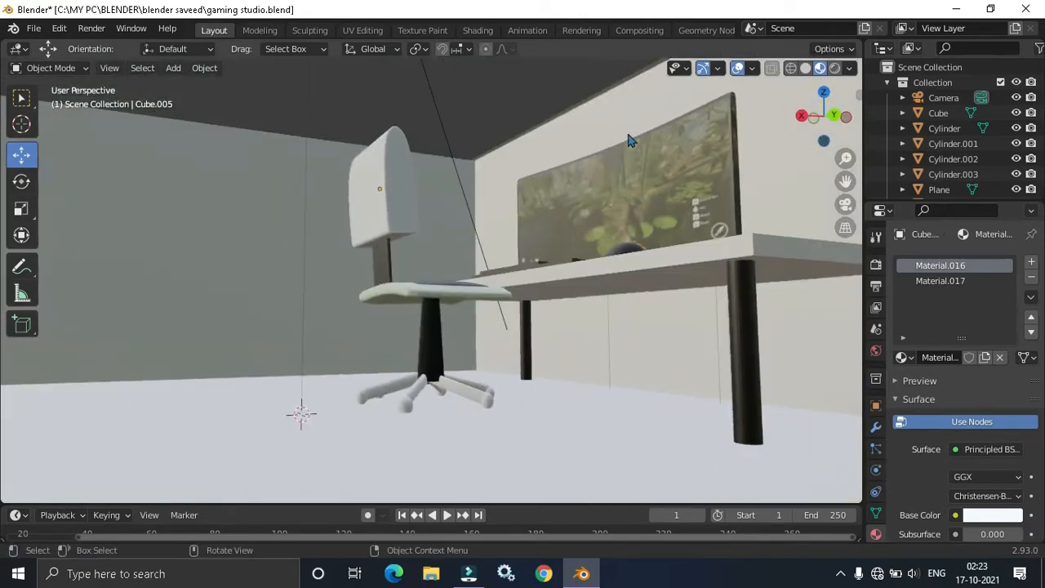
# - Select the faces of both room walls, including their upper edges, and give them a new material with a salmon base color
pyautogui.click(540, 435)
pyautogui.moveTo(536, 393); pyautogui.dragTo(386, 316, button='middle')
pyautogui.scroll(-1, 300, 250)
pyautogui.scroll(-5, 551, 338)
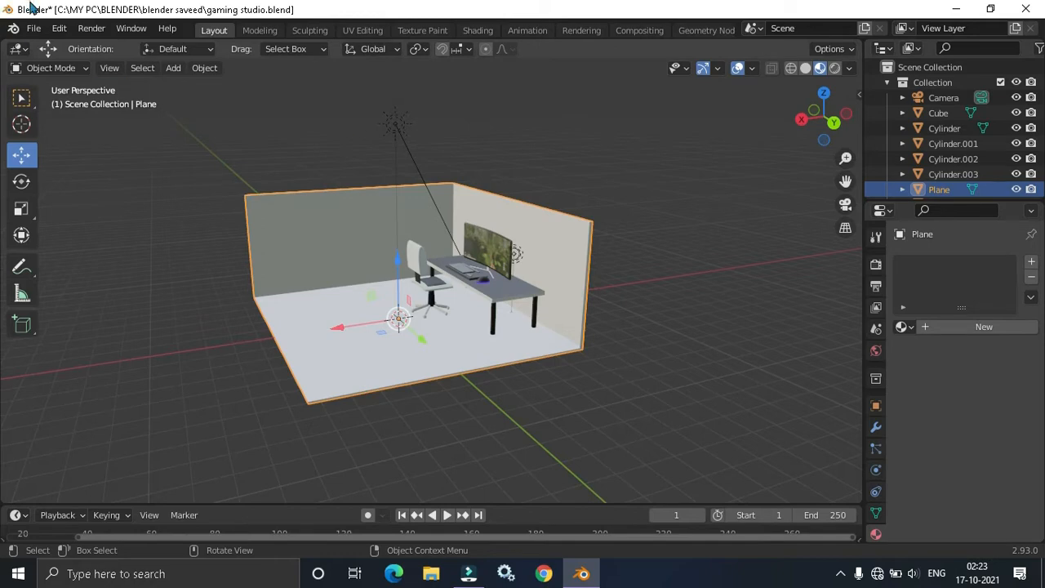
pyautogui.click(33, 28)
pyautogui.moveTo(51, 75)
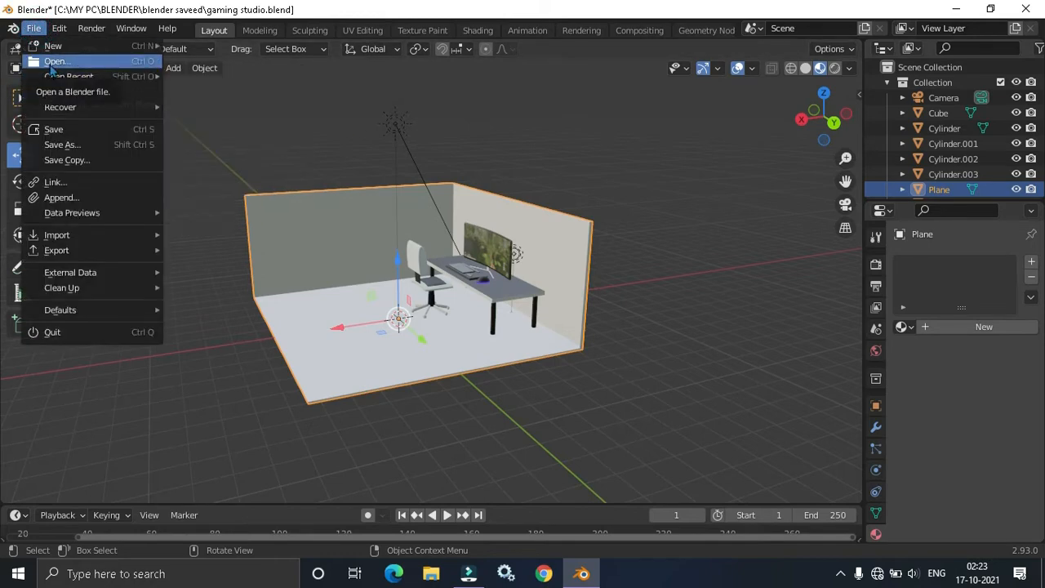
pyautogui.press('Tab')
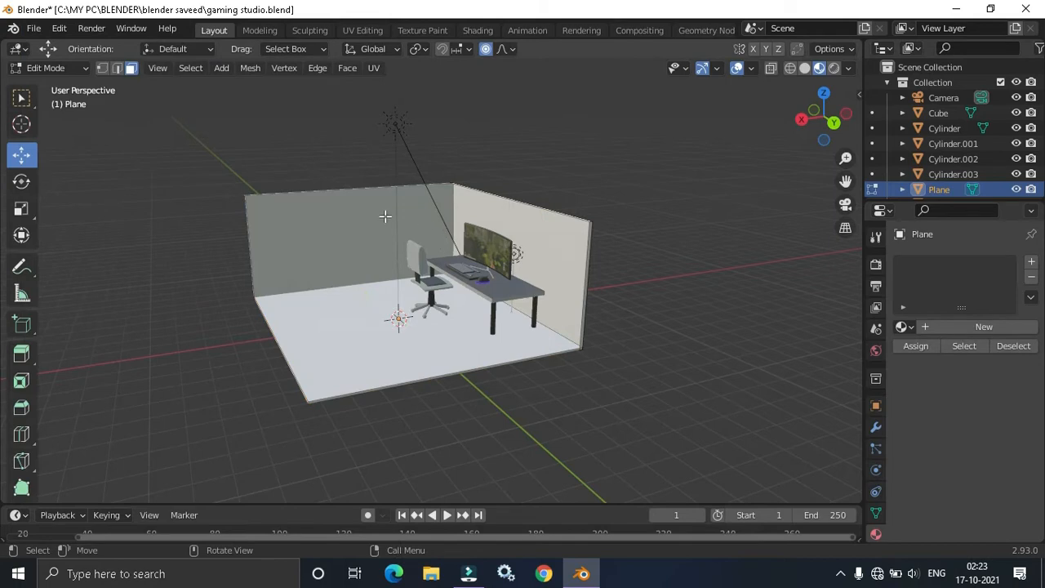
pyautogui.click(384, 215)
pyautogui.keyDown('shift'); pyautogui.click(552, 232); pyautogui.keyUp('shift')
pyautogui.keyDown('shift'); pyautogui.moveTo(462, 149); pyautogui.dragTo(611, 229); pyautogui.keyUp('shift')
pyautogui.keyDown('shift'); pyautogui.moveTo(218, 115); pyautogui.dragTo(311, 205); pyautogui.keyUp('shift')
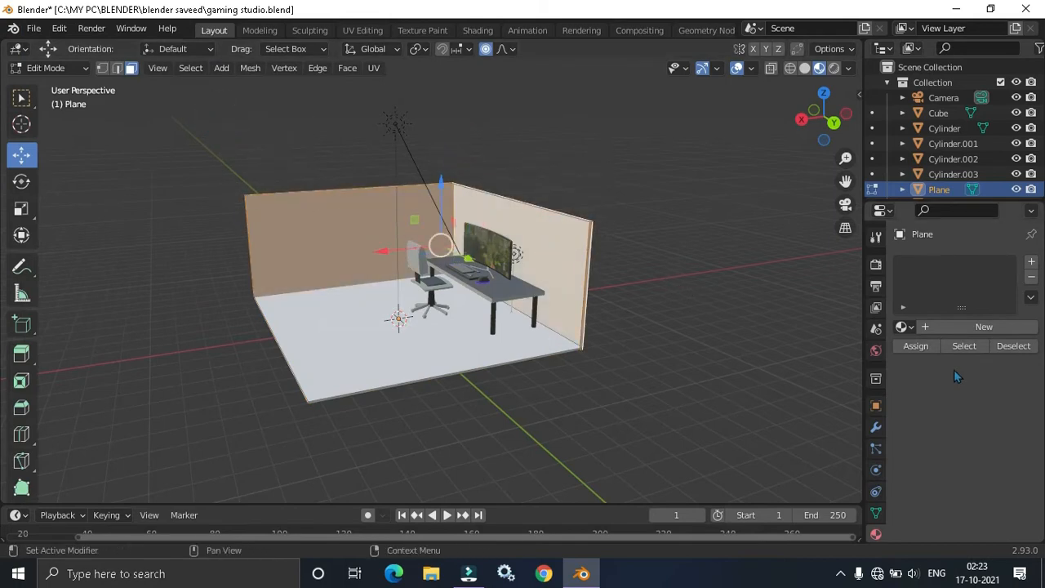
pyautogui.click(982, 328)
pyautogui.click(997, 438)
pyautogui.click(999, 438)
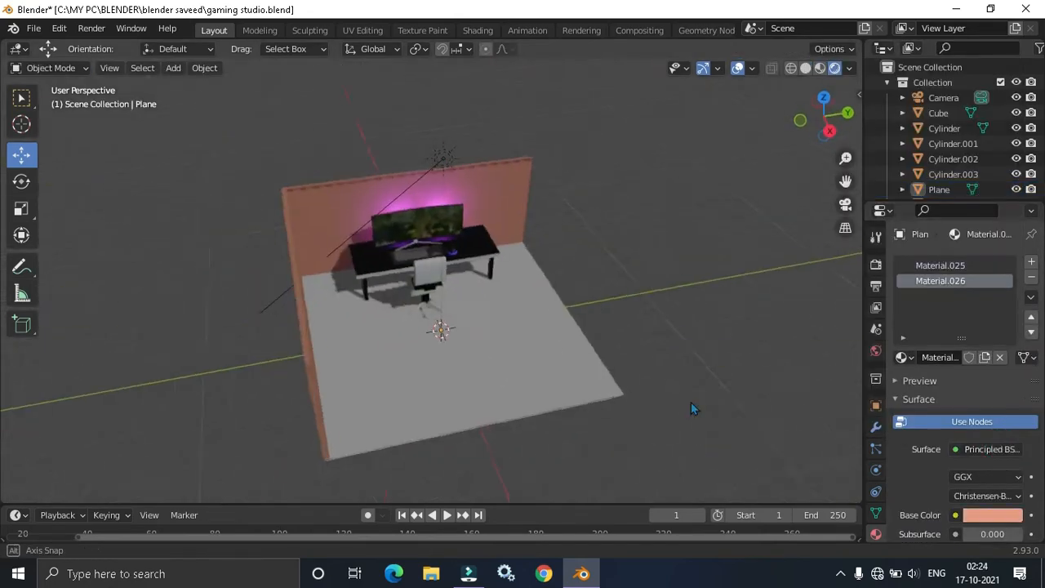
# - Add a further material to the room in the Shading workspace and texture the floor with the wood plank image as base color
pyautogui.moveTo(691, 401); pyautogui.dragTo(642, 373, button='middle')
pyautogui.click(517, 342)
pyautogui.moveTo(553, 343); pyautogui.dragTo(541, 307, button='middle')
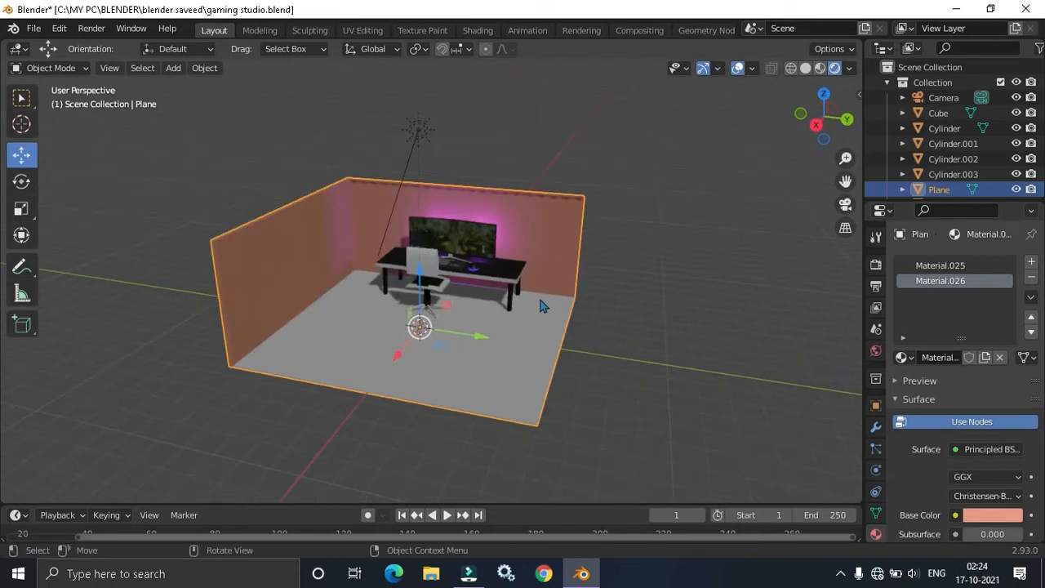
pyautogui.press('Tab')
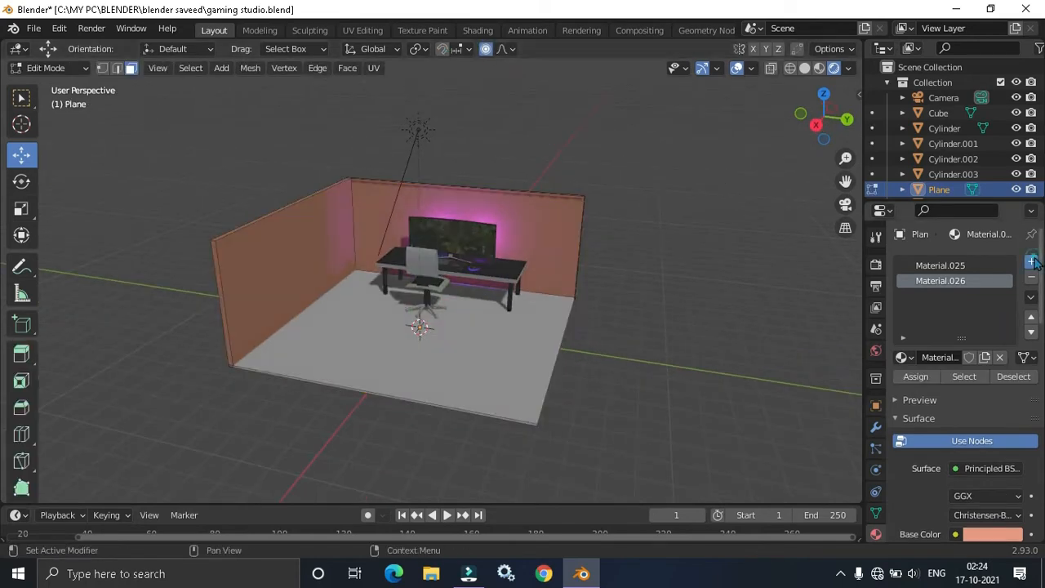
pyautogui.click(1031, 262)
pyautogui.click(486, 32)
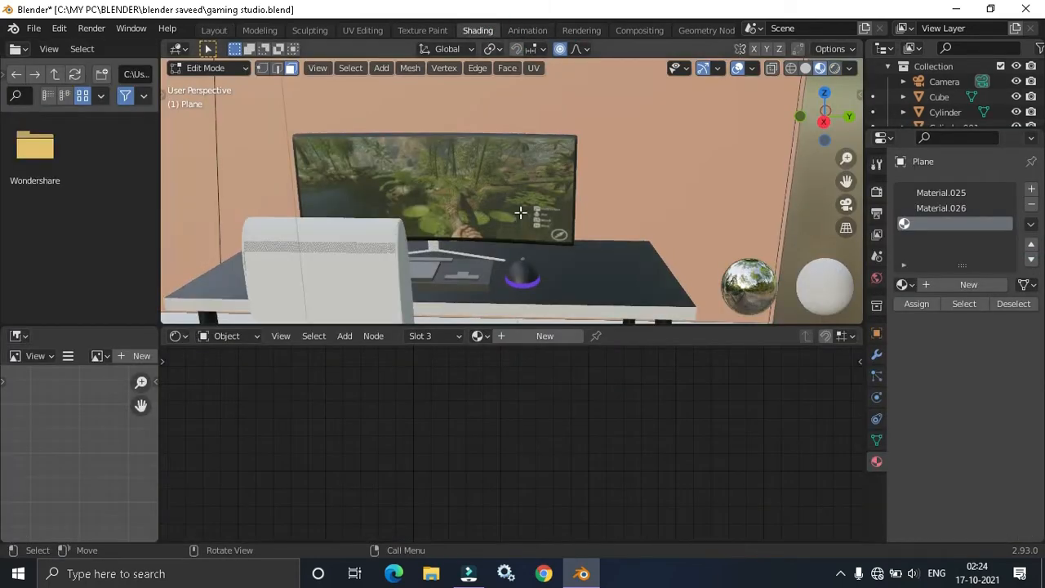
pyautogui.scroll(-7, 521, 214)
pyautogui.click(539, 337)
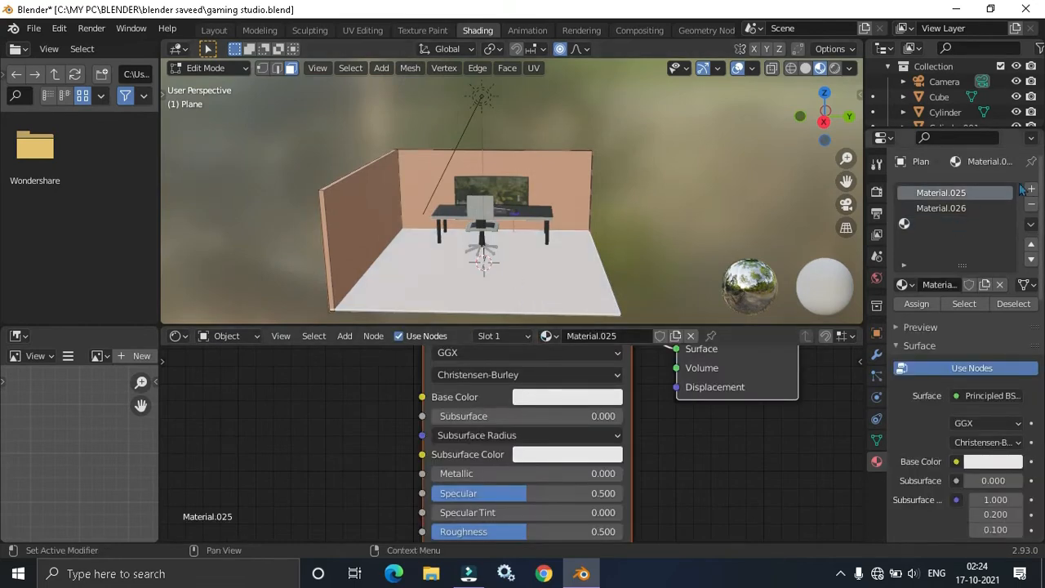
pyautogui.click(1031, 189)
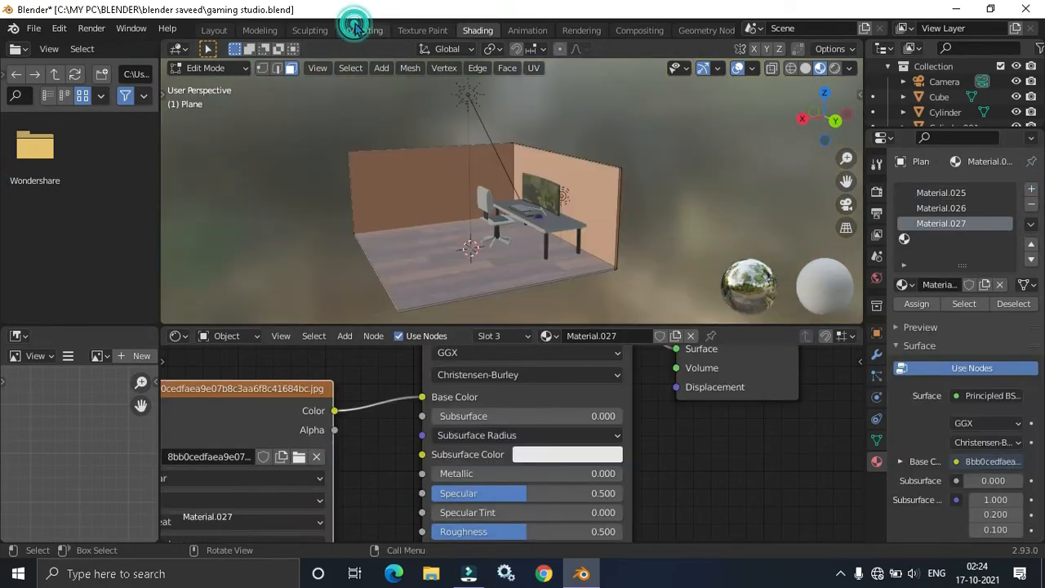
# - Scale all of the floor's UVs by about 1.85 in the UV Editing workspace so the wood planks repeat smaller, and leave Edit Mode
pyautogui.click(355, 29)
pyautogui.scroll(-3, 356, 289)
pyautogui.press('a')
pyautogui.scroll(-8, 715, 475)
pyautogui.moveTo(720, 460); pyautogui.dragTo(661, 515, button='middle')
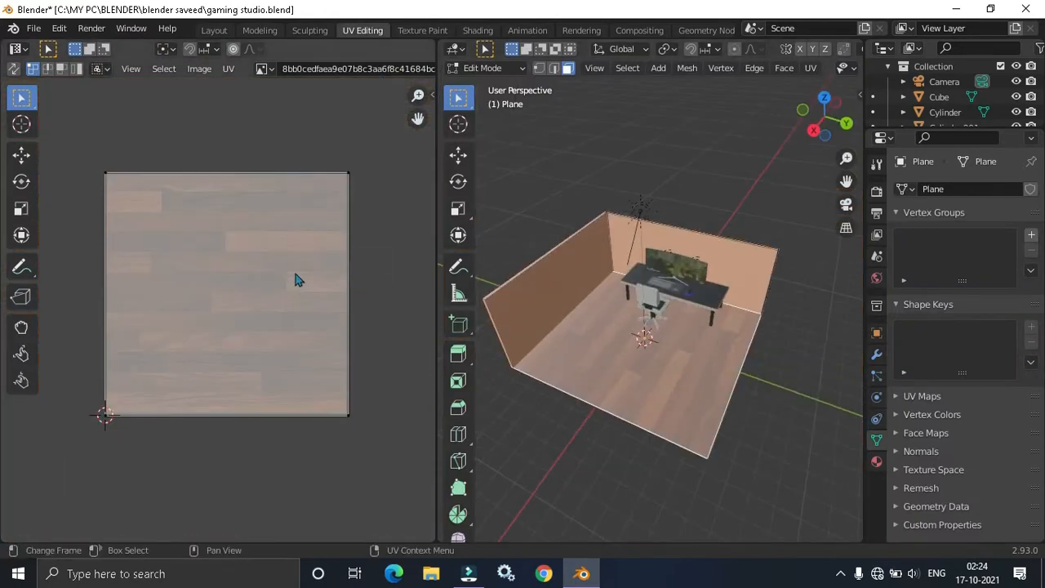
pyautogui.moveTo(781, 387); pyautogui.dragTo(724, 409, button='middle')
pyautogui.scroll(4, 723, 410)
pyautogui.moveTo(671, 382); pyautogui.dragTo(665, 299, button='middle')
pyautogui.scroll(4, 665, 298)
pyautogui.keyDown('shift'); pyautogui.moveTo(681, 459); pyautogui.dragTo(694, 365, button='middle'); pyautogui.keyUp('shift')
pyautogui.scroll(-4, 694, 364)
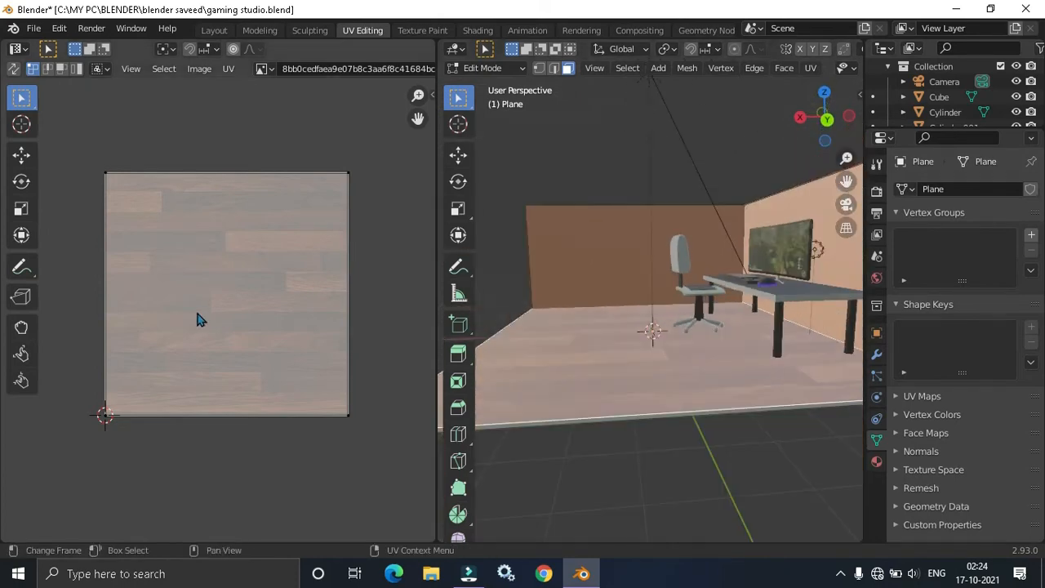
pyautogui.press('s')
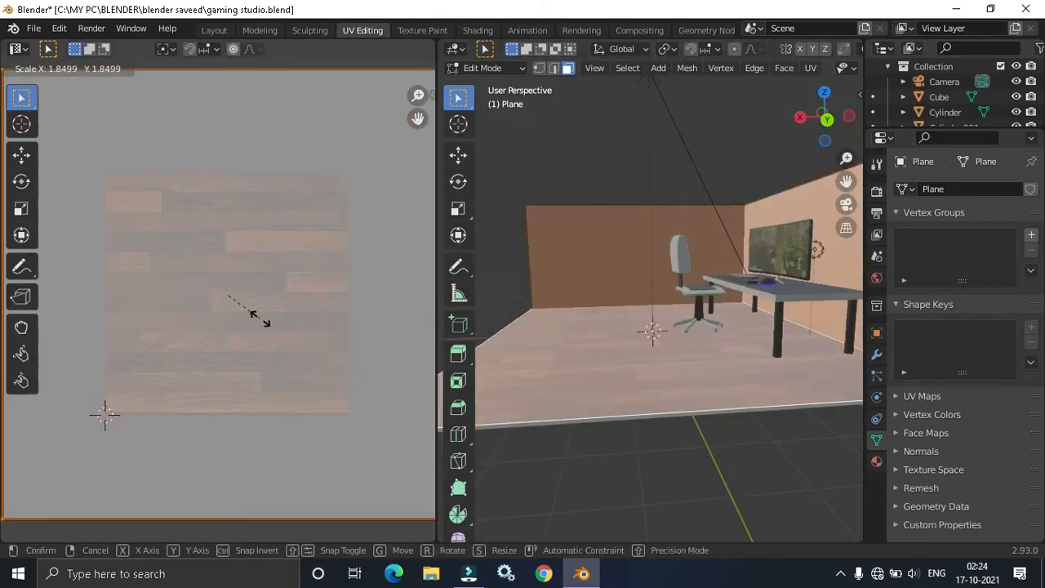
pyautogui.click(261, 320)
pyautogui.press('Tab')
pyautogui.click(736, 464)
pyautogui.moveTo(764, 413); pyautogui.dragTo(561, 279, button='middle')
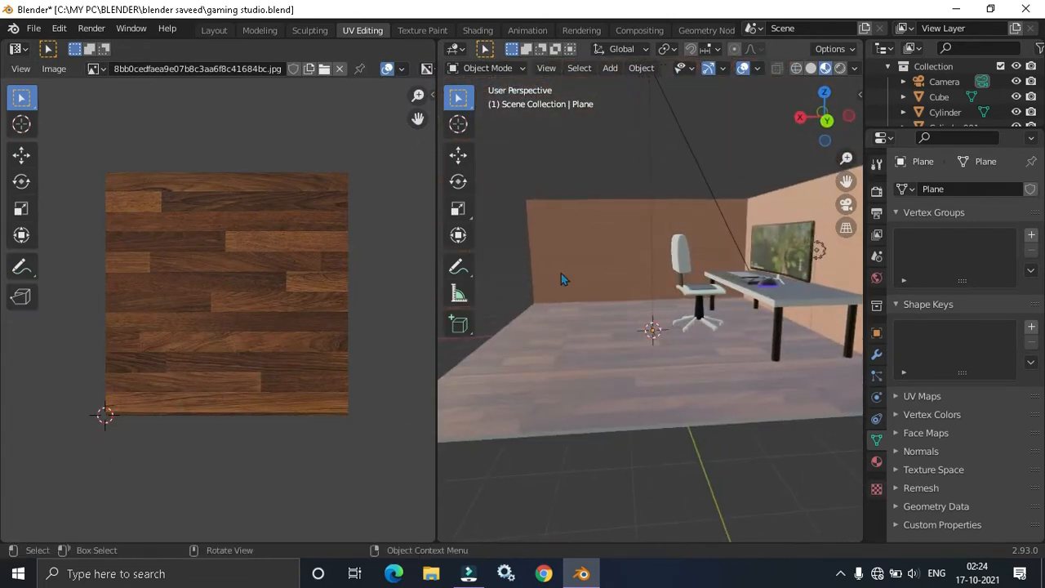
# - Examine the room with its wood floor and colored walls from different angles in rendered view of the Layout workspace
pyautogui.click(214, 30)
pyautogui.scroll(-2, 652, 292)
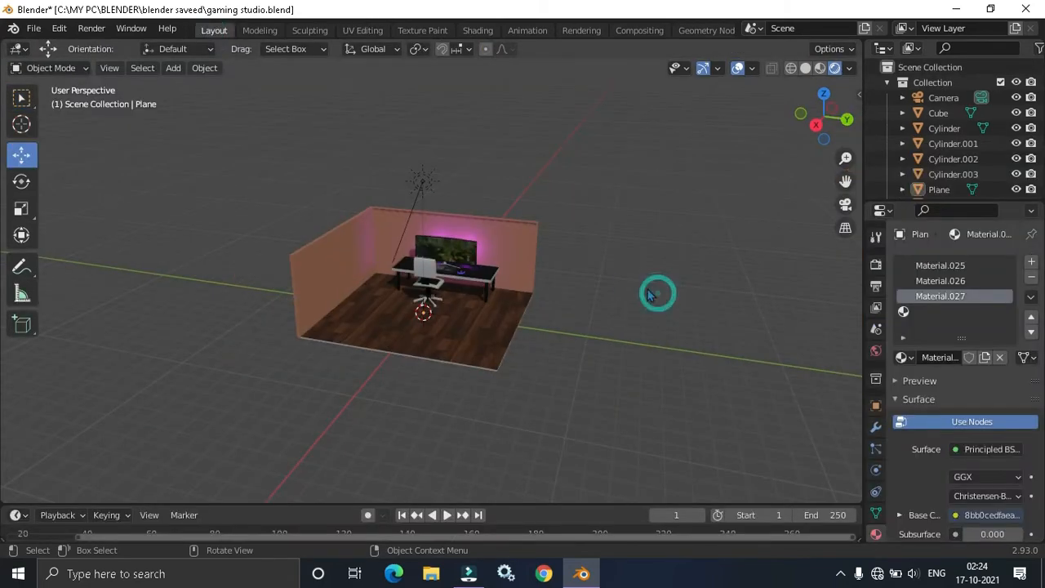
pyautogui.moveTo(658, 292); pyautogui.dragTo(571, 297, button='middle')
pyautogui.scroll(4, 572, 297)
pyautogui.moveTo(558, 344); pyautogui.dragTo(582, 311, button='middle')
pyautogui.scroll(3, 519, 323)
pyautogui.scroll(-4, 470, 311)
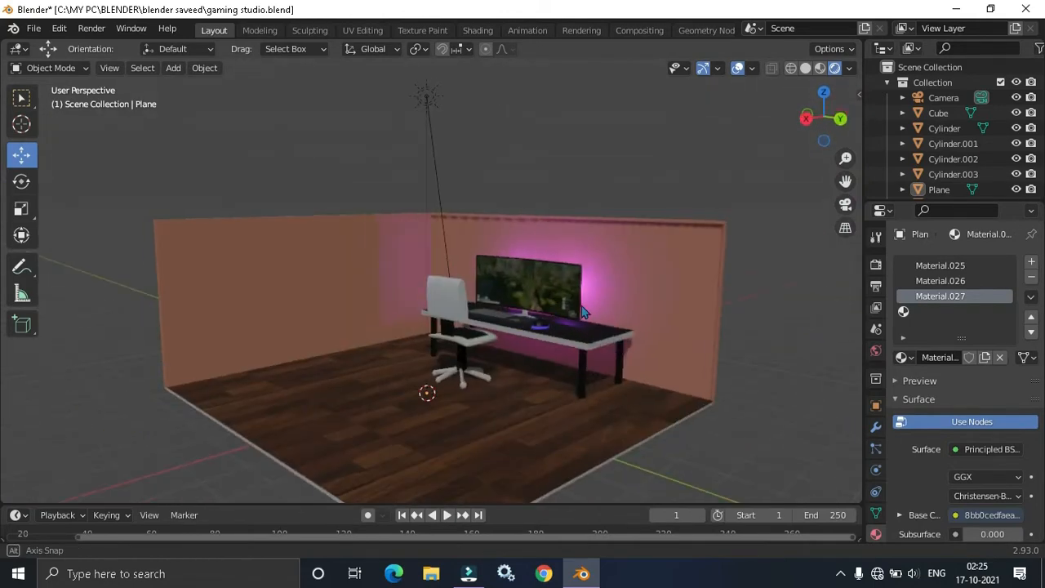
pyautogui.scroll(-3, 573, 229)
pyautogui.moveTo(573, 228); pyautogui.dragTo(560, 303, button='middle')
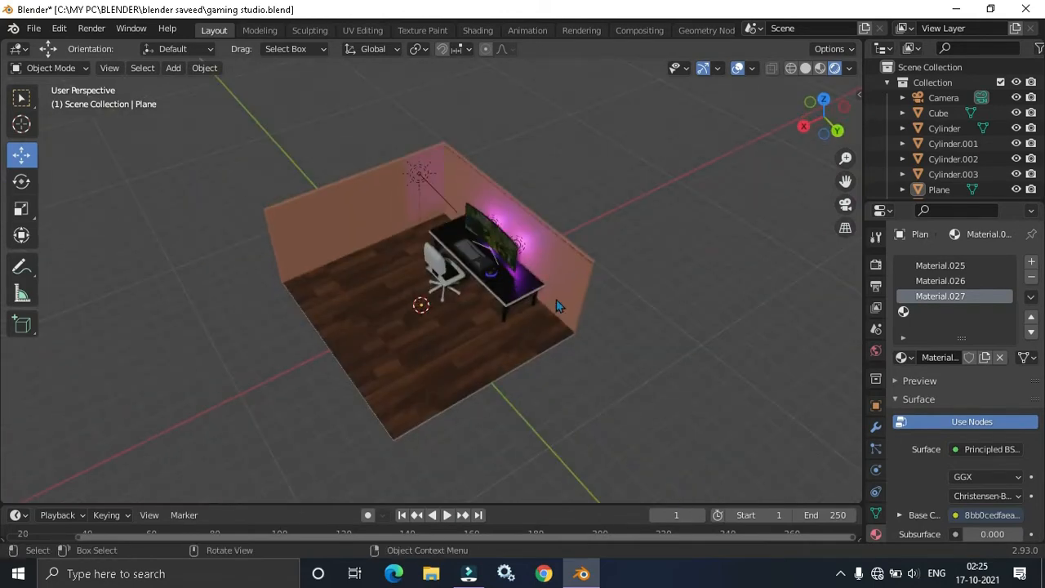
# - Switch the viewport to solid shading and import the headphone FBX model from the folder C:\MY PC\BLENDER\imported and exported
pyautogui.scroll(5, 501, 343)
pyautogui.moveTo(502, 343); pyautogui.dragTo(532, 314, button='middle')
pyautogui.scroll(4, 532, 315)
pyautogui.moveTo(564, 261); pyautogui.dragTo(771, 108, button='middle')
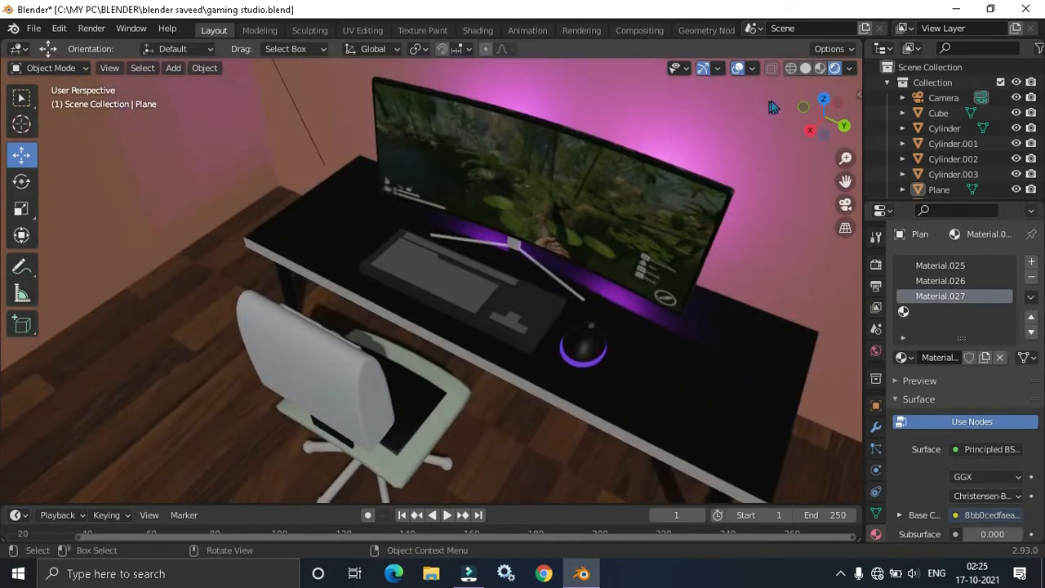
pyautogui.click(806, 68)
pyautogui.click(33, 28)
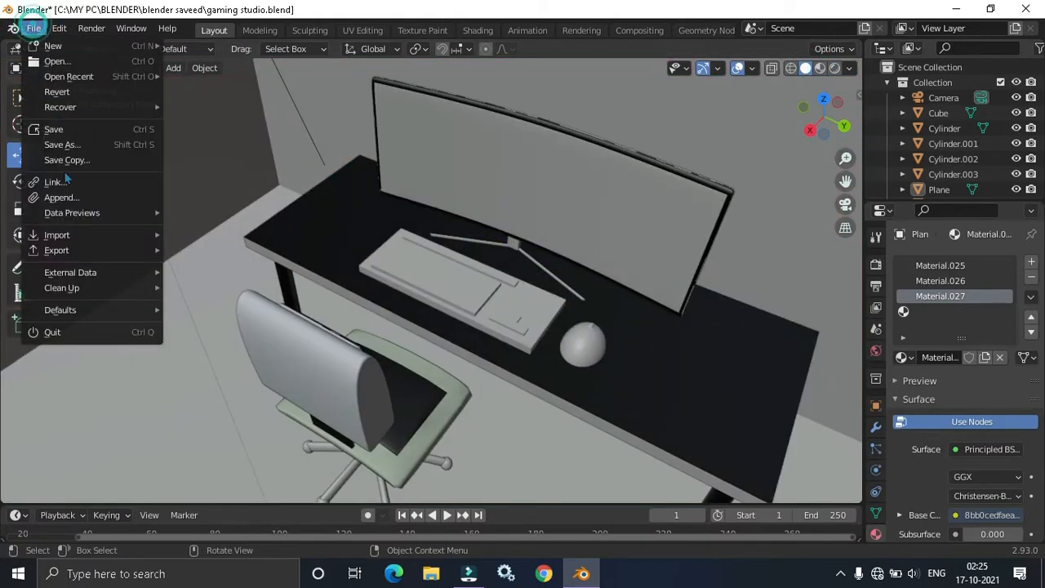
pyautogui.moveTo(143, 244)
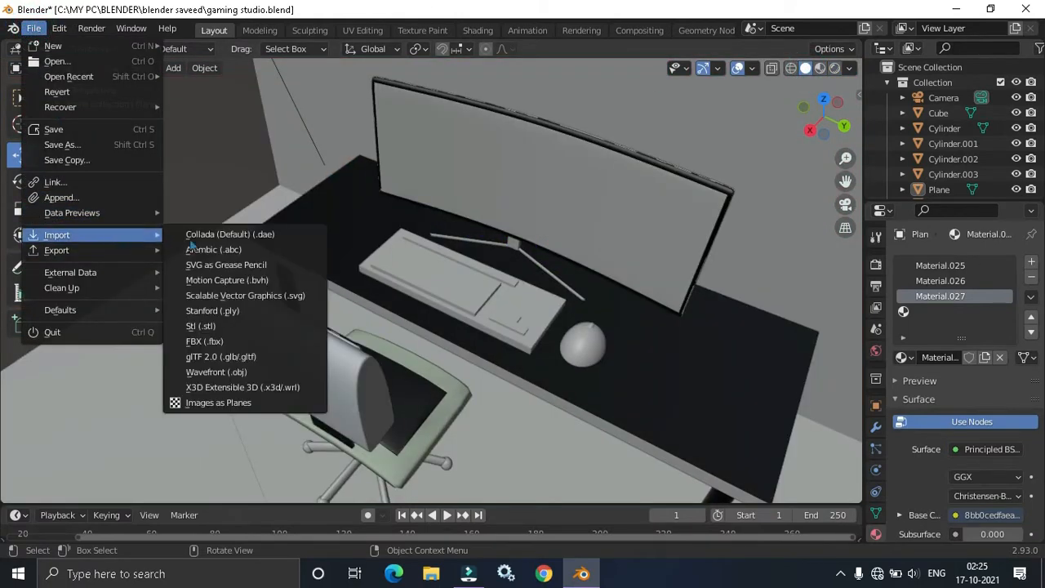
pyautogui.click(214, 340)
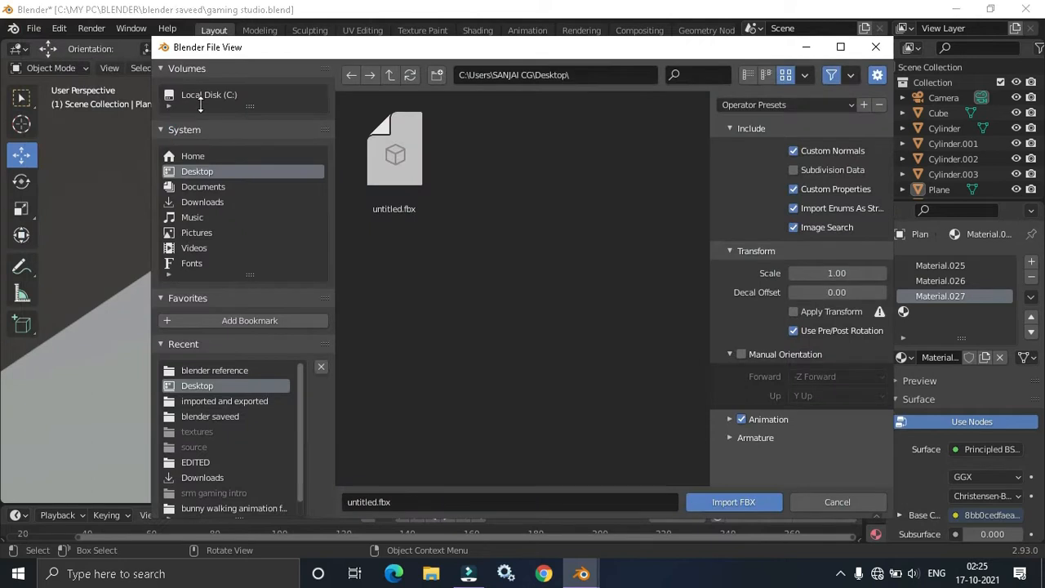
pyautogui.click(209, 96)
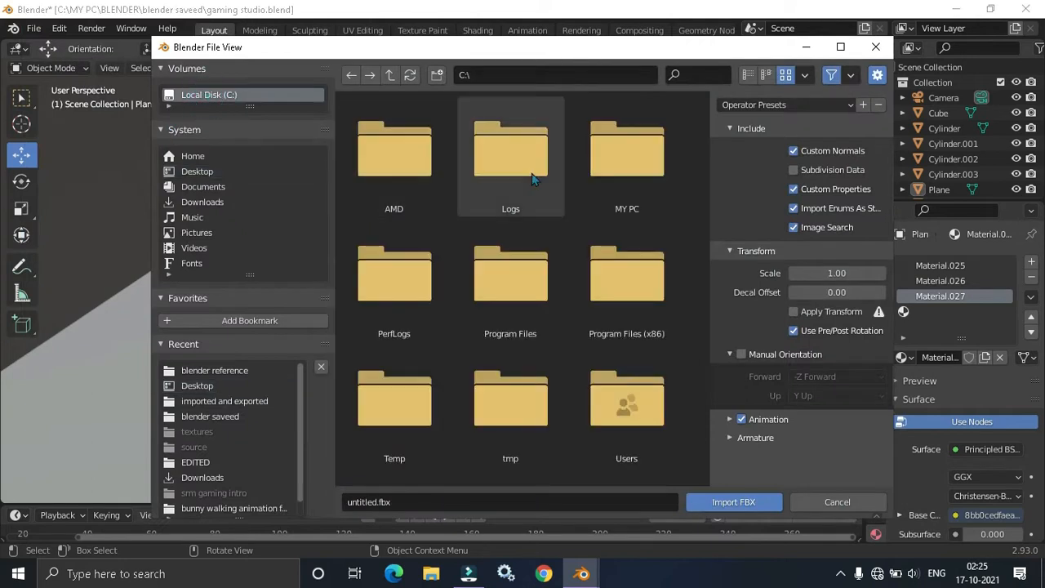
pyautogui.doubleClick(591, 160)
pyautogui.doubleClick(540, 162)
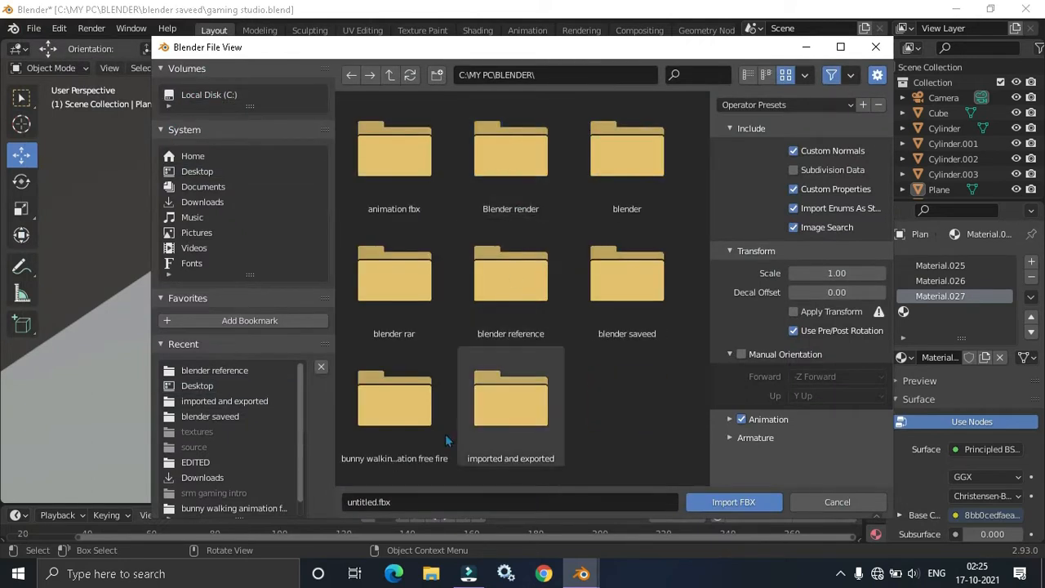
pyautogui.doubleClick(527, 435)
pyautogui.doubleClick(609, 359)
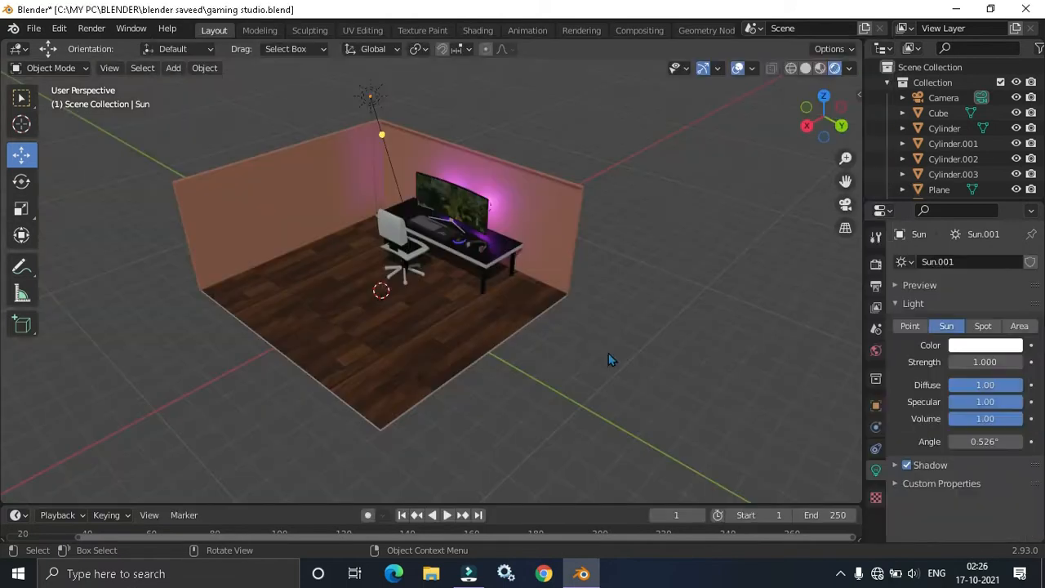
# - Offset the wall face behind the desk by about 0.096 m along its normal and deselect the room in Object Mode
pyautogui.scroll(5, 612, 327)
pyautogui.moveTo(561, 294); pyautogui.dragTo(590, 392, button='middle')
pyautogui.click(806, 70)
pyautogui.moveTo(724, 233)
pyautogui.mouseDown(button='middle')
pyautogui.moveTo(657, 232)
pyautogui.moveTo(638, 242)
pyautogui.moveTo(716, 241)
pyautogui.moveTo(626, 252)
pyautogui.moveTo(619, 237)
pyautogui.moveTo(533, 230)
pyautogui.moveTo(568, 238)
pyautogui.mouseUp(button='middle')
pyautogui.click(706, 234)
pyautogui.press('Tab')
pyautogui.press('g')
pyautogui.press('z')
pyautogui.press('z')
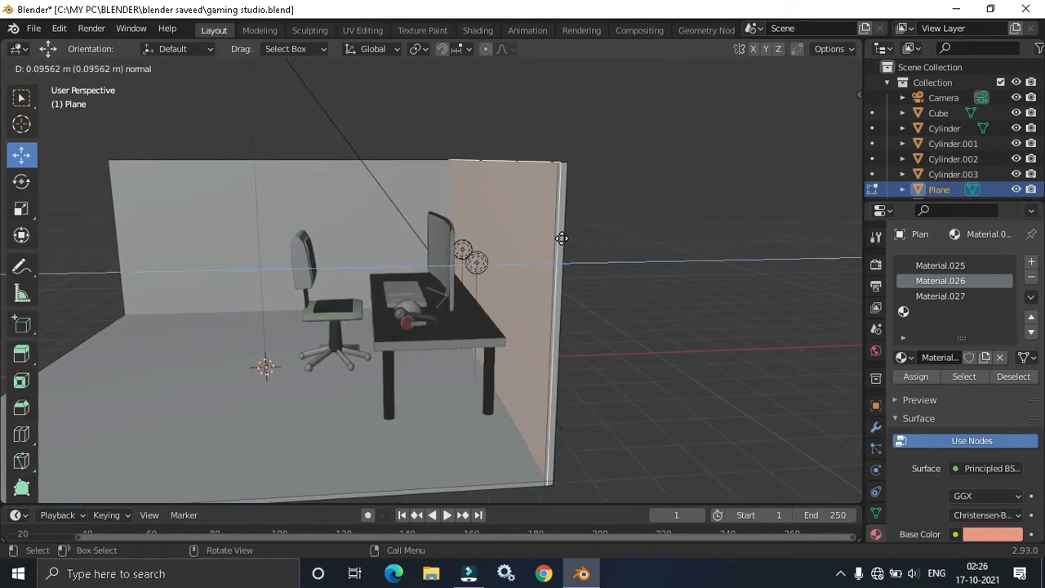
pyautogui.click(562, 237)
pyautogui.press('Tab')
pyautogui.click(622, 259)
# - Place the 3D cursor on the empty wall beside the desk and add a cube there
pyautogui.moveTo(545, 285); pyautogui.dragTo(629, 344, button='middle')
pyautogui.keyDown('shift'); pyautogui.moveTo(559, 291); pyautogui.dragTo(711, 222, button='middle'); pyautogui.keyUp('shift')
pyautogui.moveTo(532, 275); pyautogui.dragTo(645, 304, button='middle')
pyautogui.click(22, 125)
pyautogui.scroll(4, 303, 292)
pyautogui.keyDown('shift'); pyautogui.moveTo(303, 292); pyautogui.dragTo(428, 321, button='middle'); pyautogui.keyUp('shift')
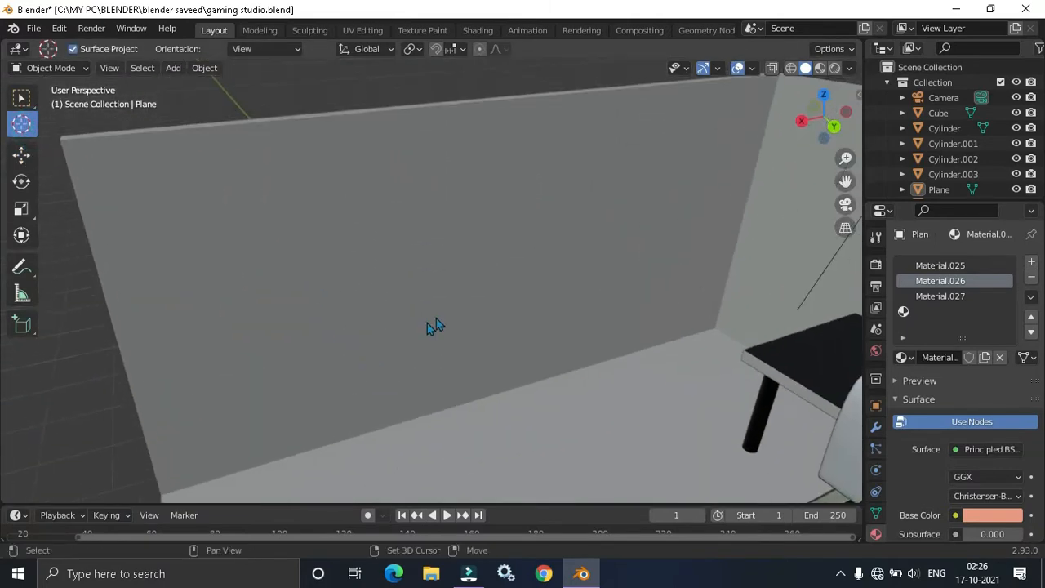
pyautogui.click(14, 95)
pyautogui.scroll(-4, 611, 352)
pyautogui.moveTo(612, 351); pyautogui.dragTo(655, 297, button='middle')
pyautogui.hotkey('shift', 'a')
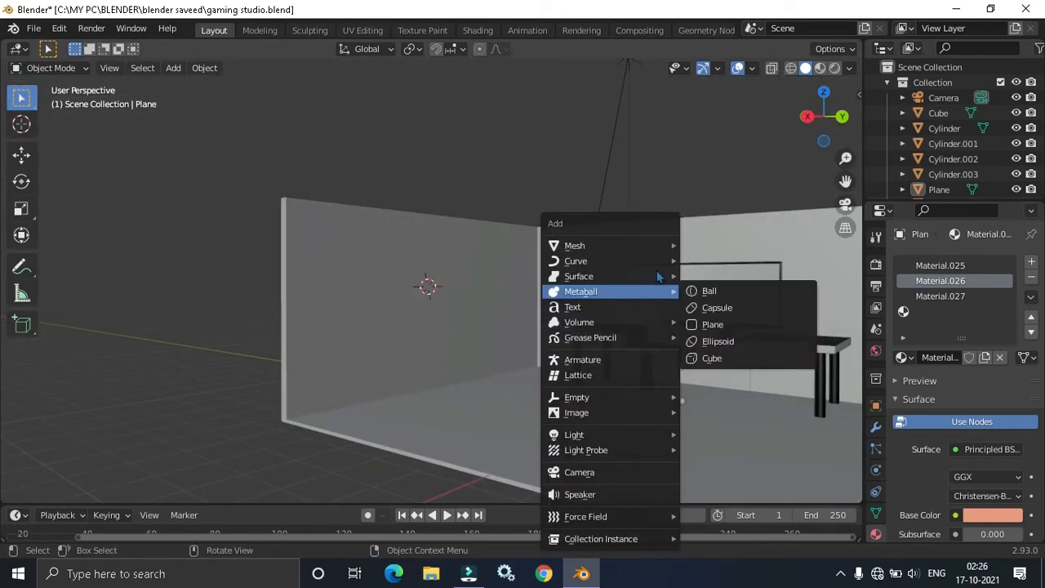
pyautogui.moveTo(663, 249)
pyautogui.click(711, 259)
# - Scale the new cube thin along Y, wide along X and taller along Z to form a flat TV panel on the wall
pyautogui.moveTo(704, 261); pyautogui.dragTo(659, 312, button='middle')
pyautogui.press('s')
pyautogui.press('y')
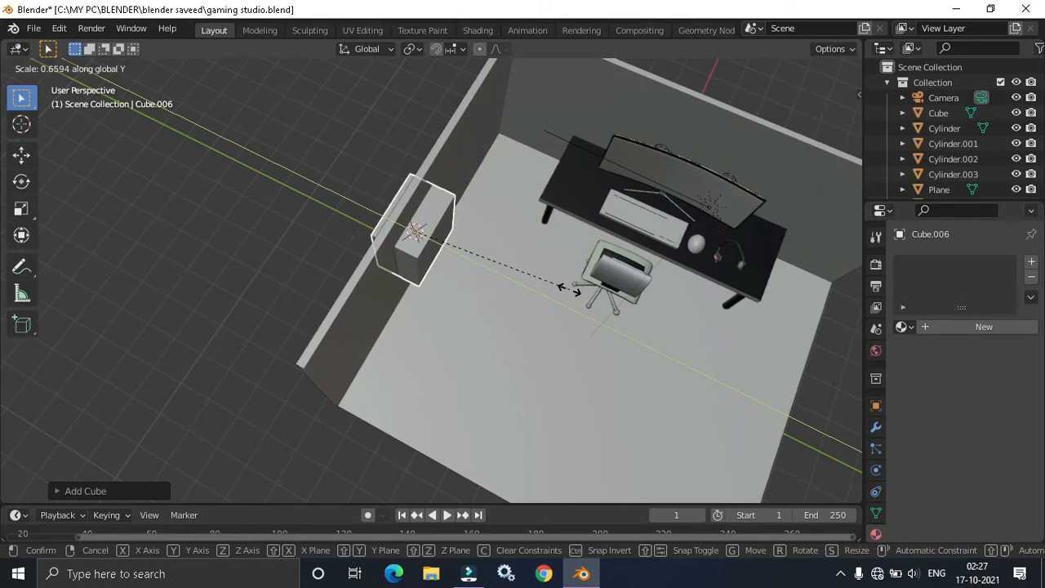
pyautogui.click(467, 257)
pyautogui.moveTo(467, 257); pyautogui.dragTo(641, 292, button='middle')
pyautogui.press('s')
pyautogui.press('x')
pyautogui.press('Escape')
pyautogui.press('s')
pyautogui.press('x')
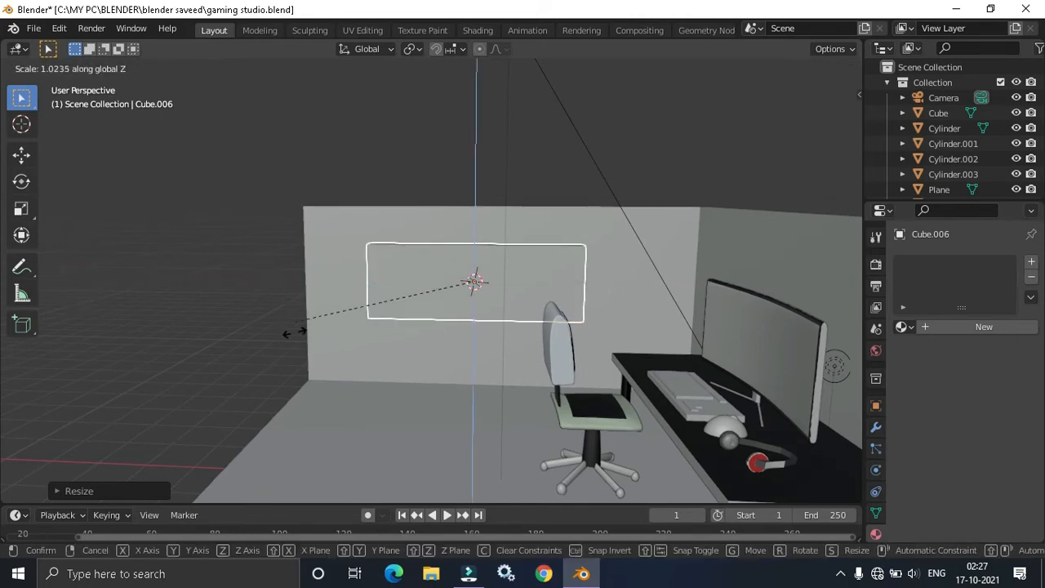
pyautogui.click(271, 467)
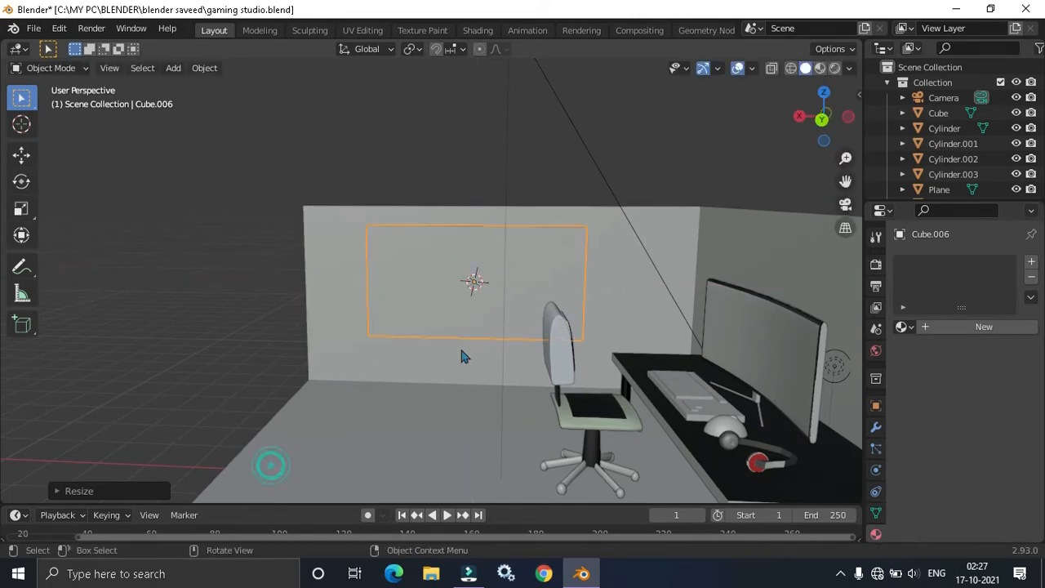
# - Add a vertical loop cut to the TV panel and slide it close to the panel's side edge nearest the desk
pyautogui.press('Tab')
pyautogui.moveTo(473, 280); pyautogui.dragTo(416, 318, button='middle')
pyautogui.hotkey('ctrl', 'r')
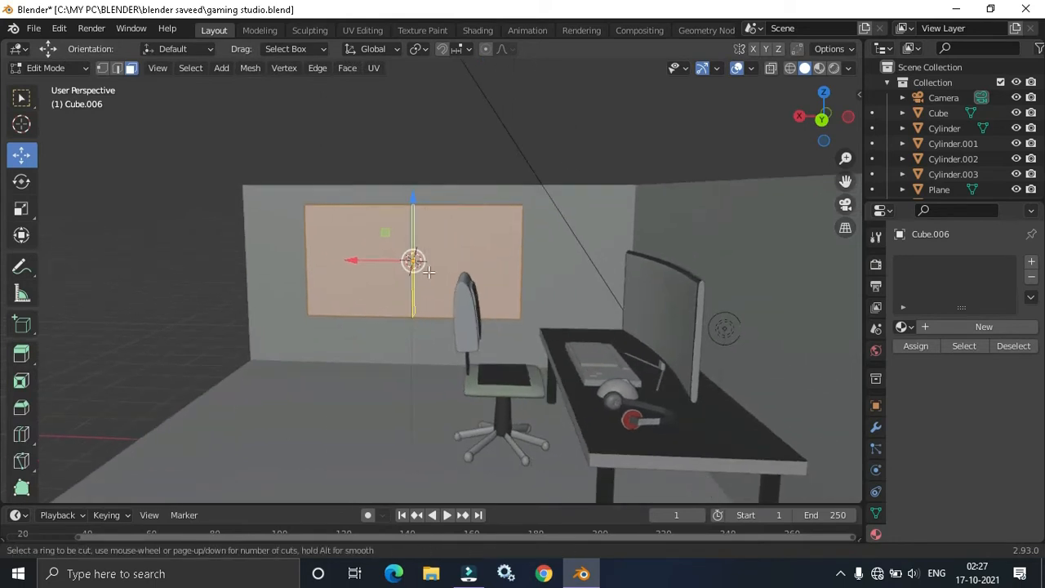
pyautogui.click(450, 211)
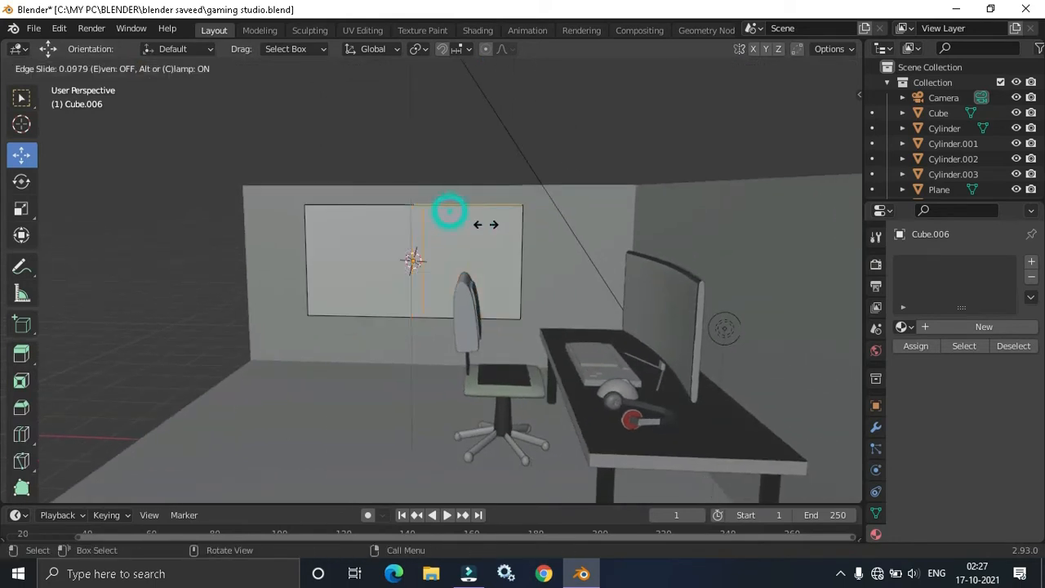
pyautogui.click(551, 261)
pyautogui.scroll(3, 566, 266)
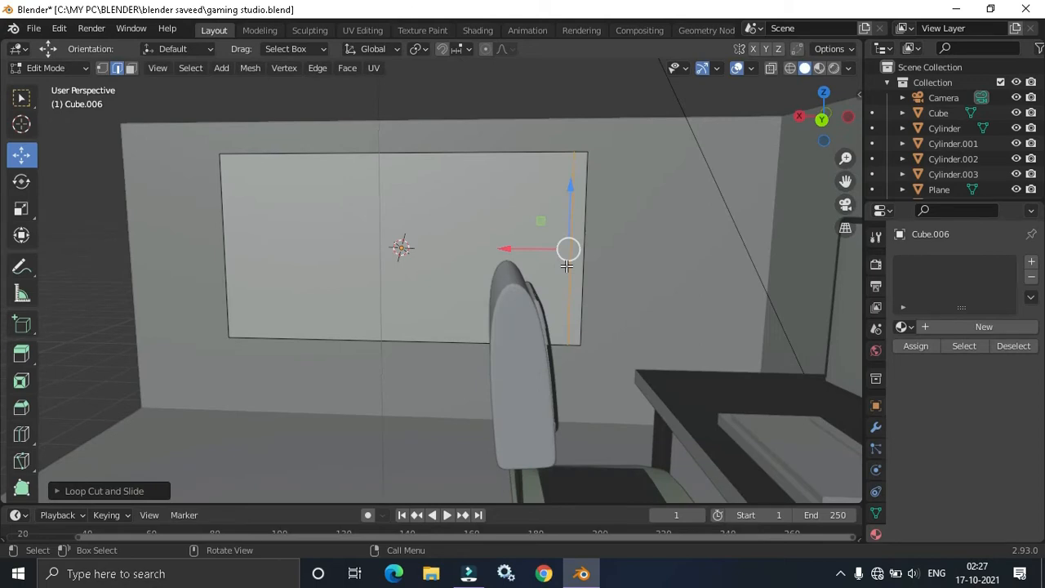
pyautogui.moveTo(535, 248); pyautogui.dragTo(569, 245)
pyautogui.press('g')
pyautogui.press('g')
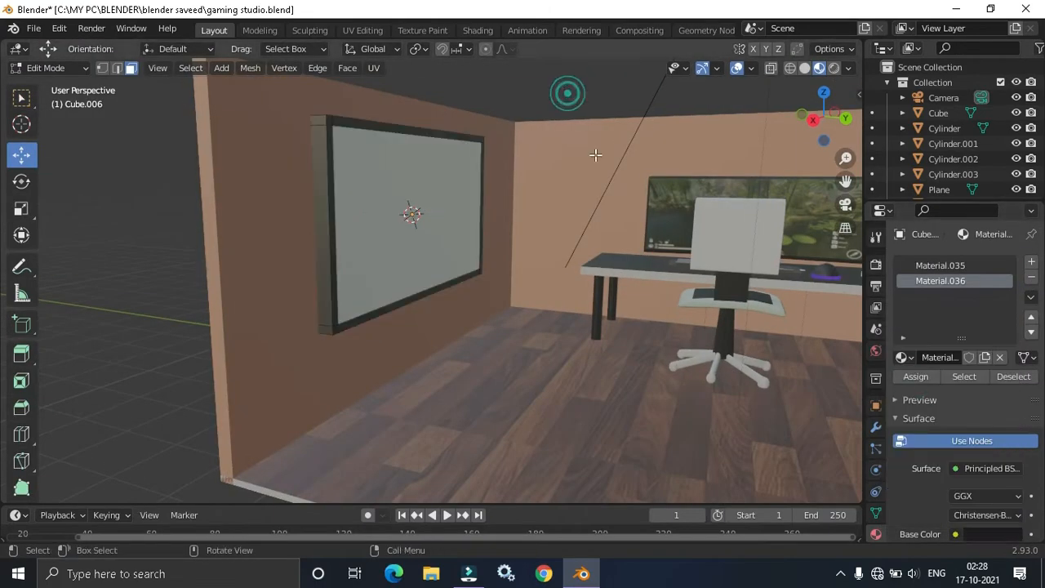
# - Select the TV's front screen face, add a third material in the Shading workspace and place an Image Texture node in its shader
pyautogui.moveTo(595, 155); pyautogui.dragTo(466, 211, button='middle')
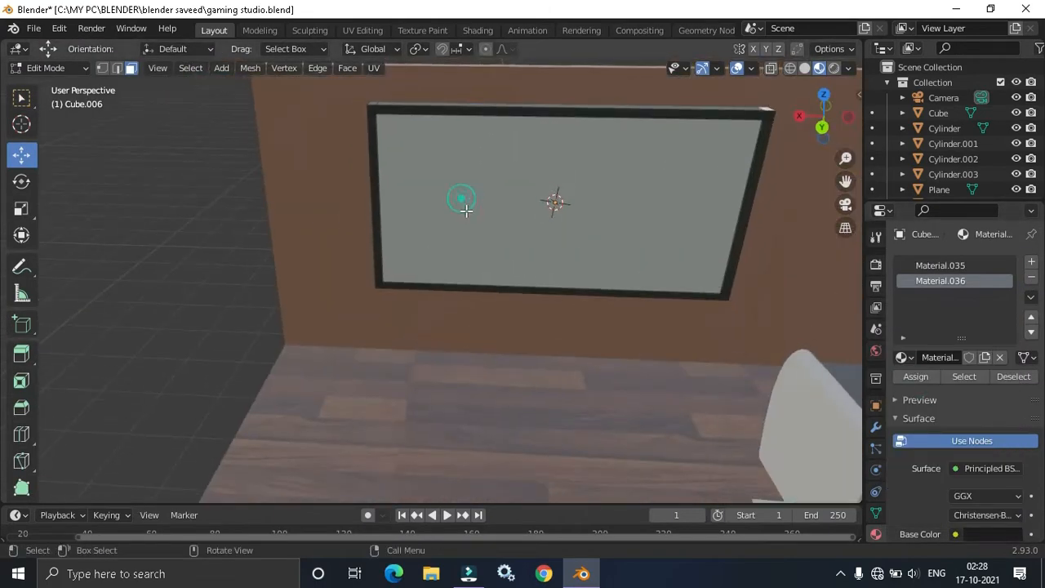
pyautogui.click(466, 211)
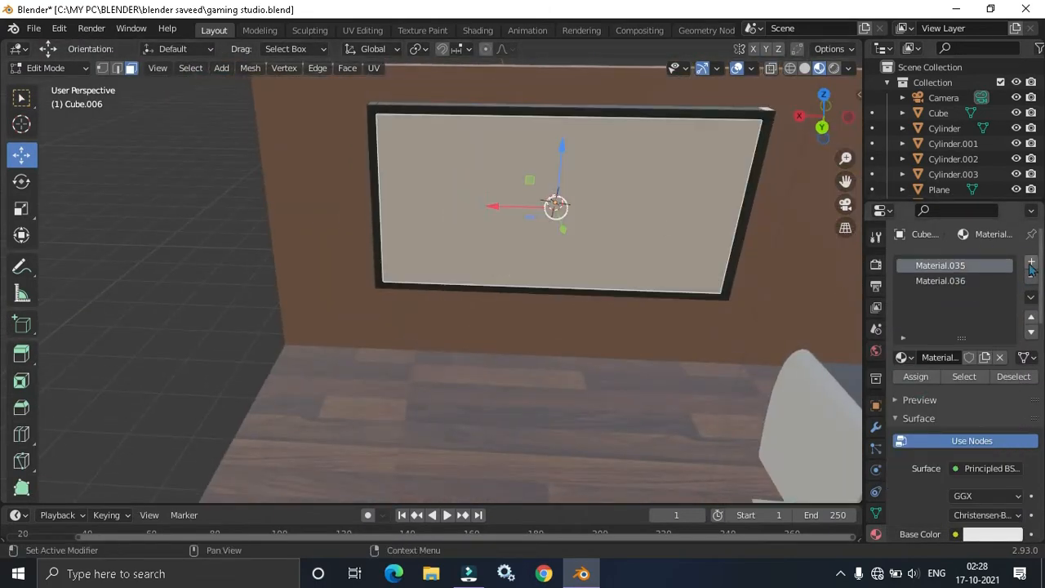
pyautogui.click(1030, 263)
pyautogui.click(477, 31)
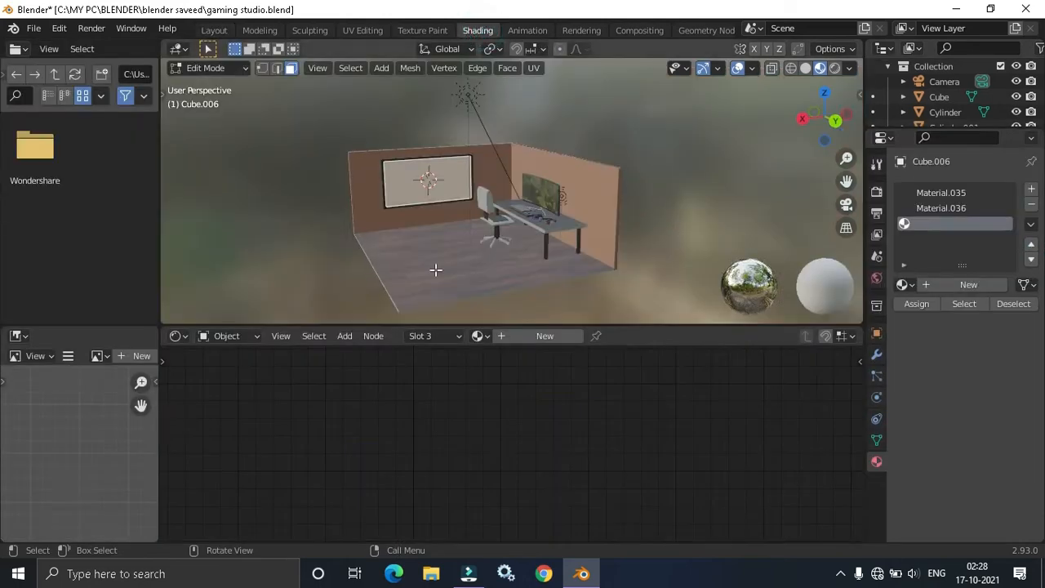
pyautogui.click(571, 337)
pyautogui.click(345, 356)
pyautogui.write('ima')
pyautogui.press('Return')
pyautogui.click(854, 359)
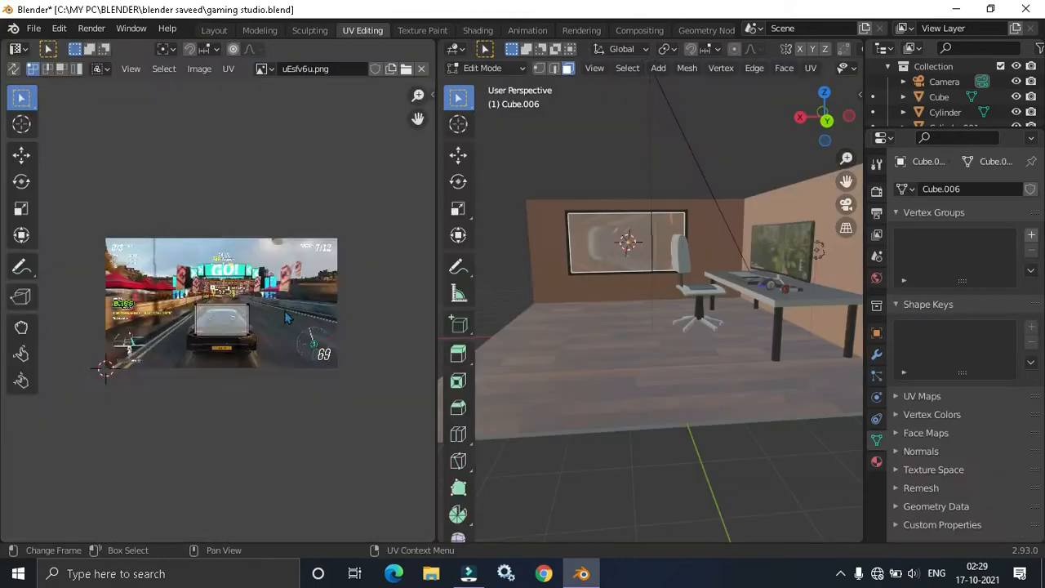
# - Enlarge and flip the screen face's UVs over the racing game image in UV Editing and activate the Rotate tool
pyautogui.scroll(-2, 288, 318)
pyautogui.press('s')
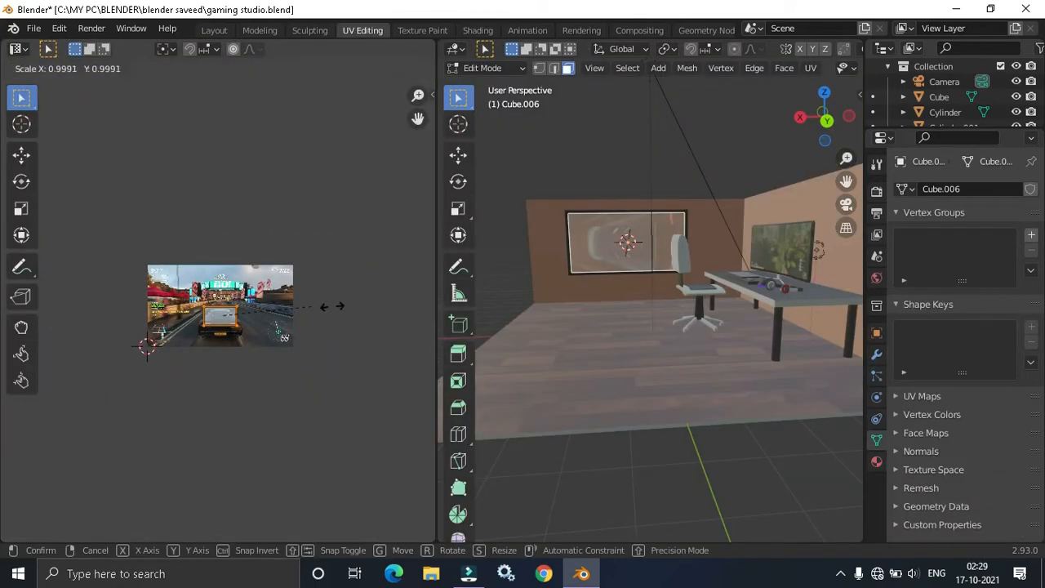
pyautogui.click(24, 303)
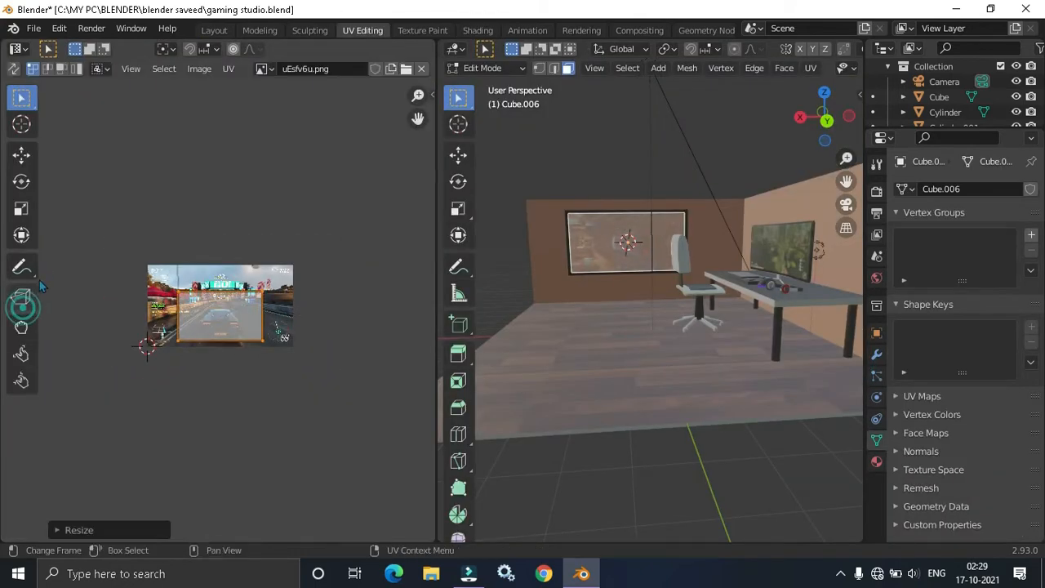
pyautogui.click(22, 181)
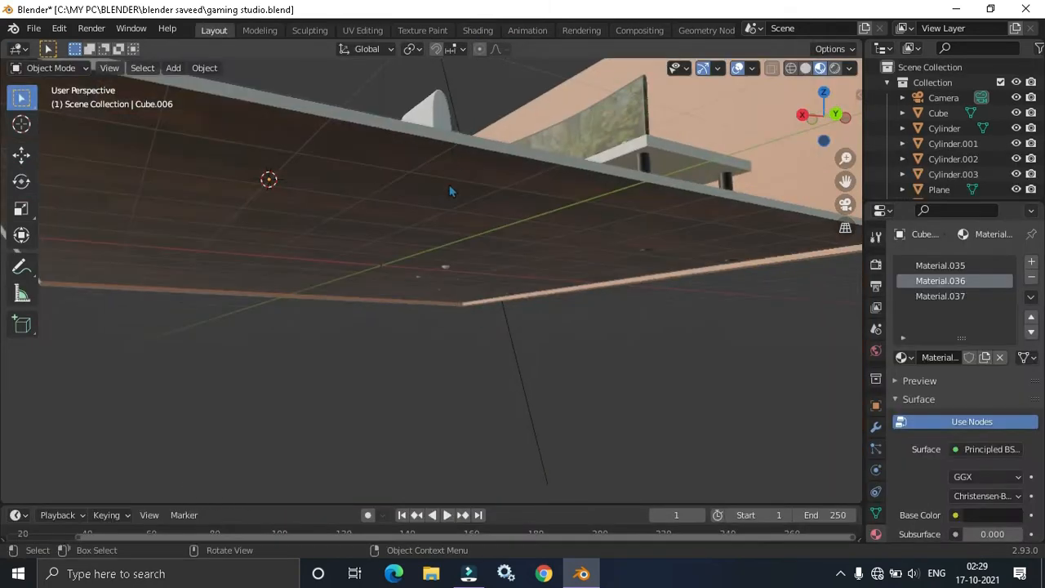
# - Place the 3D cursor on the wall below the TV, add a cube there and move it out from the wall along Y
pyautogui.moveTo(450, 188); pyautogui.dragTo(453, 318, button='middle')
pyautogui.scroll(-5, 526, 235)
pyautogui.scroll(6, 453, 318)
pyautogui.click(21, 124)
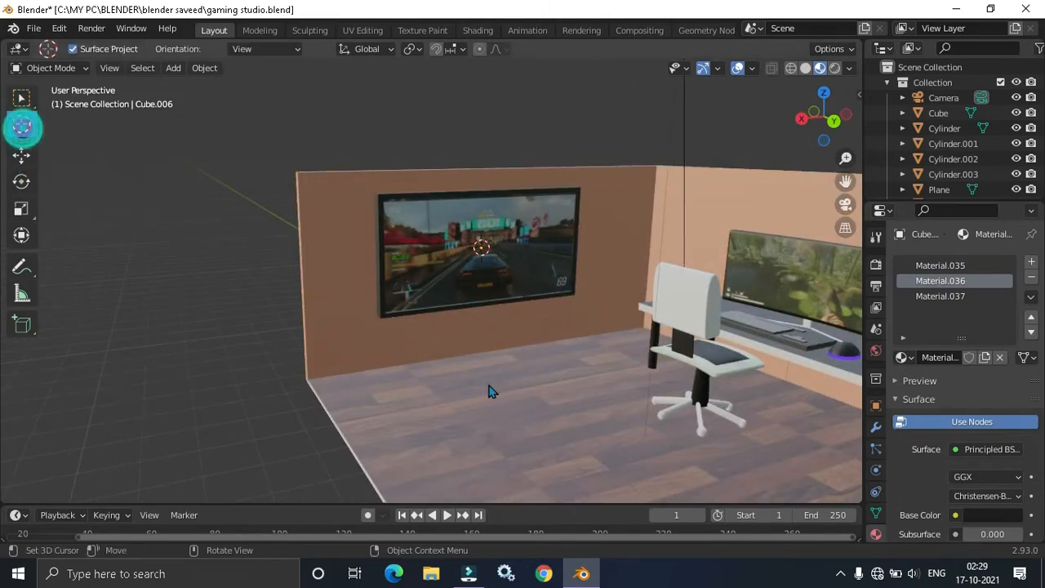
pyautogui.scroll(4, 488, 391)
pyautogui.hotkey('shift', 'a')
pyautogui.moveTo(498, 245)
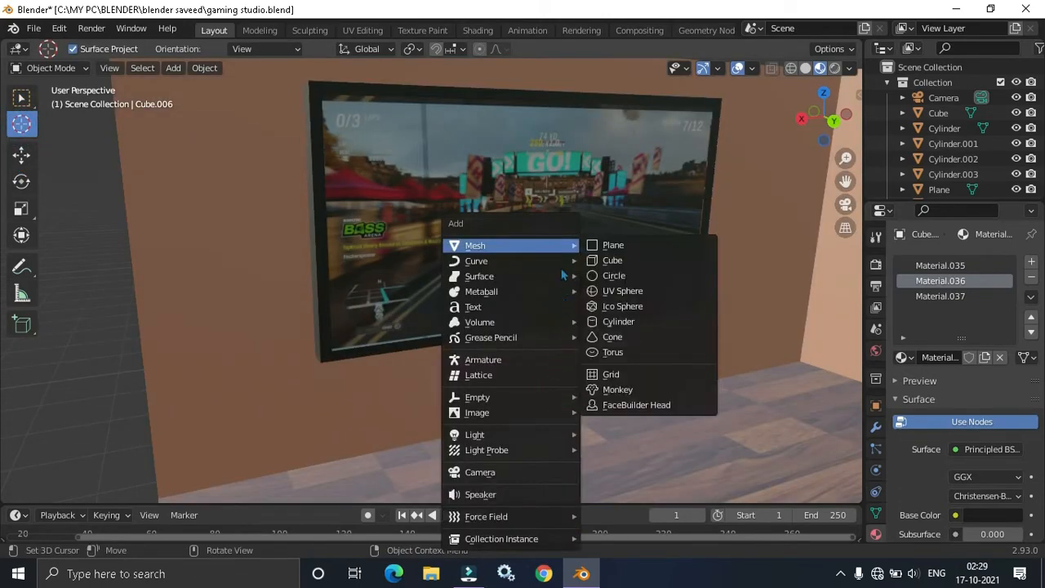
pyautogui.click(635, 259)
pyautogui.moveTo(633, 314); pyautogui.dragTo(147, 202, button='middle')
pyautogui.click(35, 157)
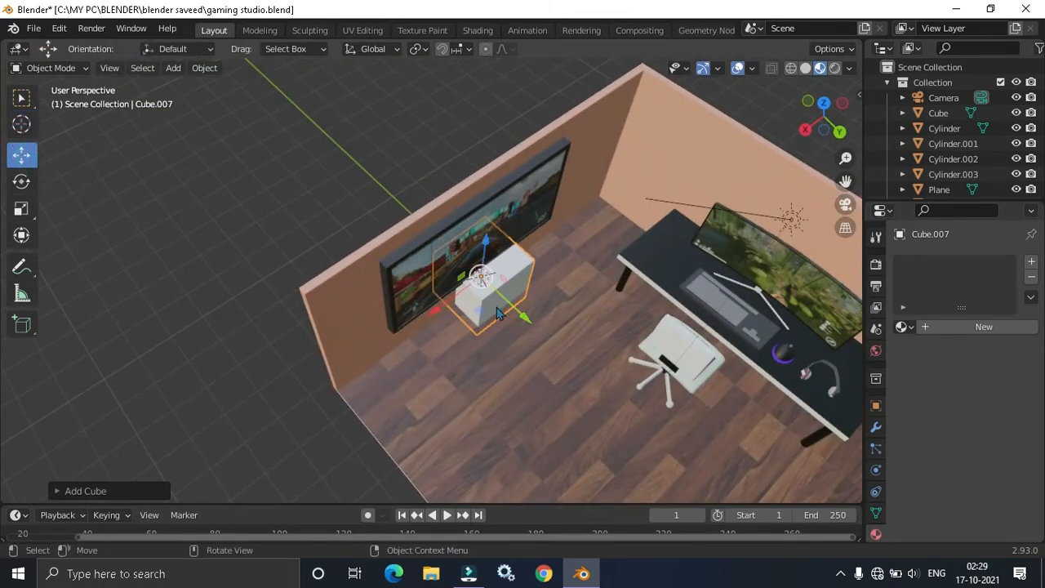
pyautogui.moveTo(506, 313); pyautogui.dragTo(541, 324)
# - Stretch the cube along X to about the TV's width, reduce its height and shift it along X to sit centered below the TV
pyautogui.moveTo(541, 323); pyautogui.dragTo(648, 305, button='middle')
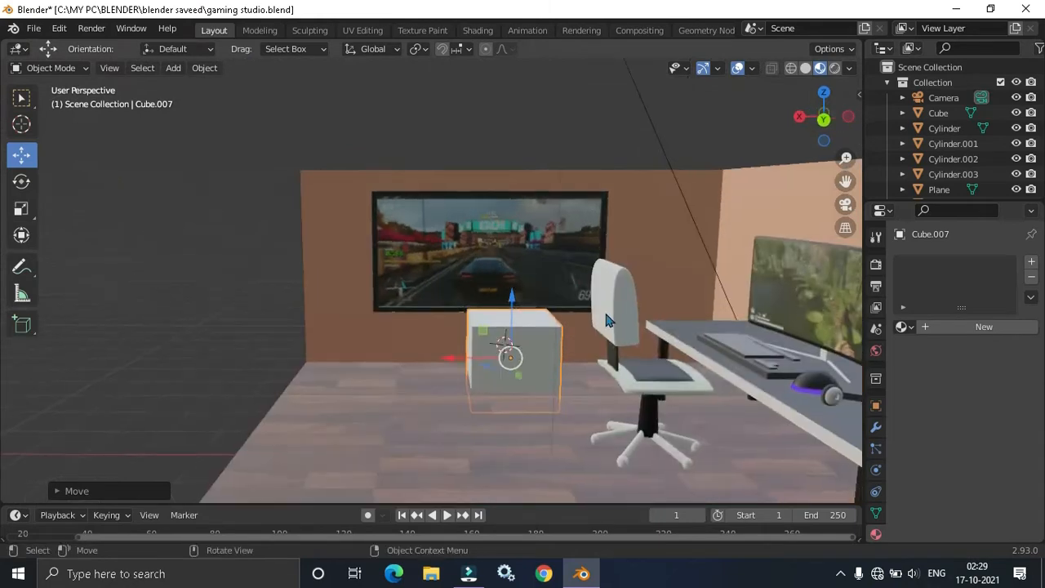
pyautogui.press('s')
pyautogui.press('x')
pyautogui.click(835, 339)
pyautogui.press('s')
pyautogui.click(739, 355)
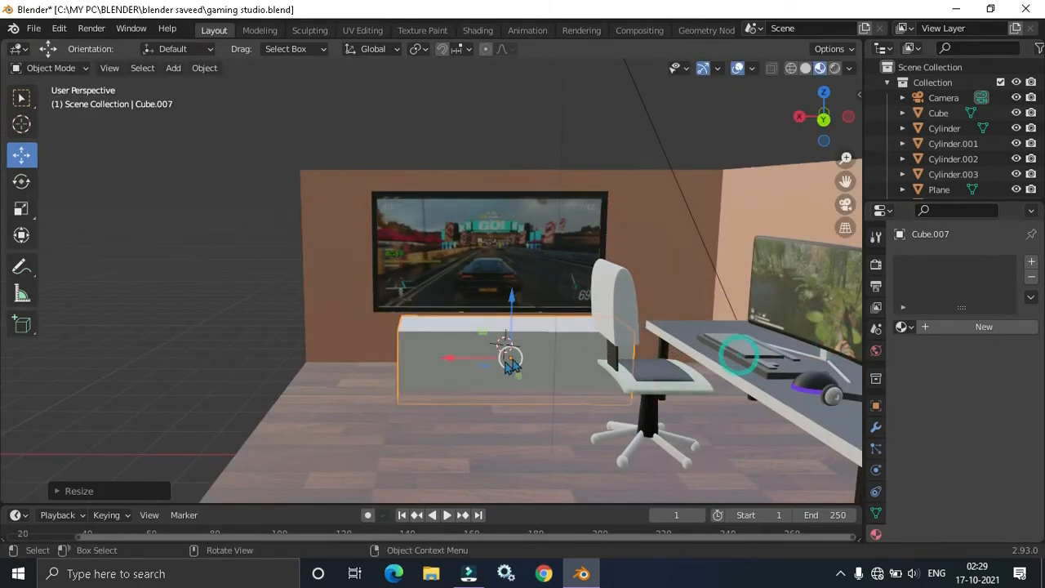
pyautogui.moveTo(477, 363); pyautogui.dragTo(441, 354)
pyautogui.moveTo(638, 307); pyautogui.dragTo(694, 310, button='middle')
# - Hollow out the front of the TV stand in Edit Mode into an open shelf with a thin frame, and return to Object Mode
pyautogui.press('Tab')
pyautogui.scroll(2, 609, 361)
pyautogui.keyDown('shift'); pyautogui.moveTo(609, 361); pyautogui.dragTo(708, 342, button='middle'); pyautogui.keyUp('shift')
pyautogui.press('Tab')
pyautogui.scroll(-5, 483, 298)
pyautogui.scroll(3, 593, 317)
# - Give the TV stand a new material with a very dark, near-black base color
pyautogui.click(966, 325)
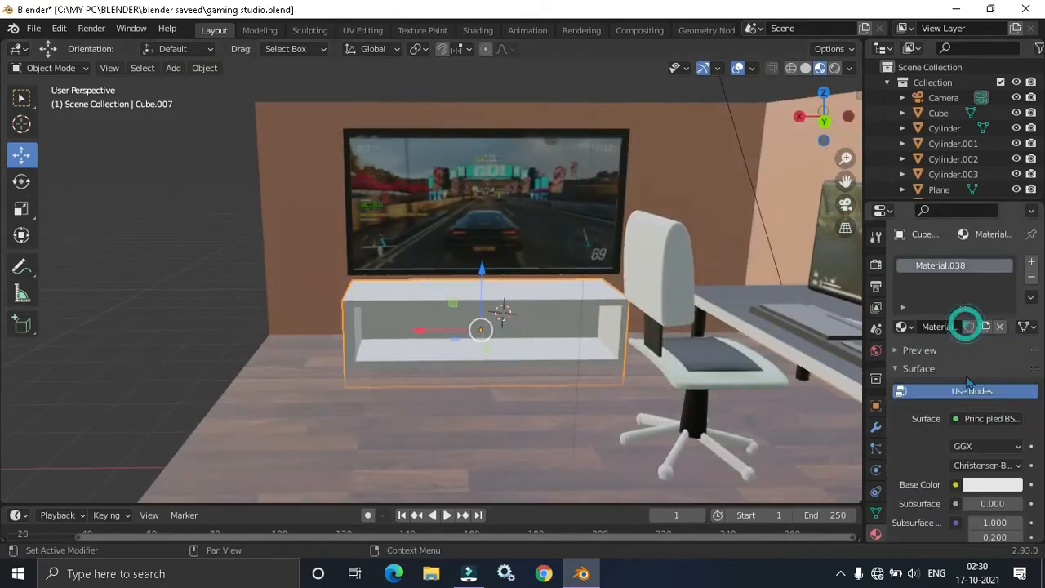
pyautogui.click(984, 485)
pyautogui.click(1009, 335)
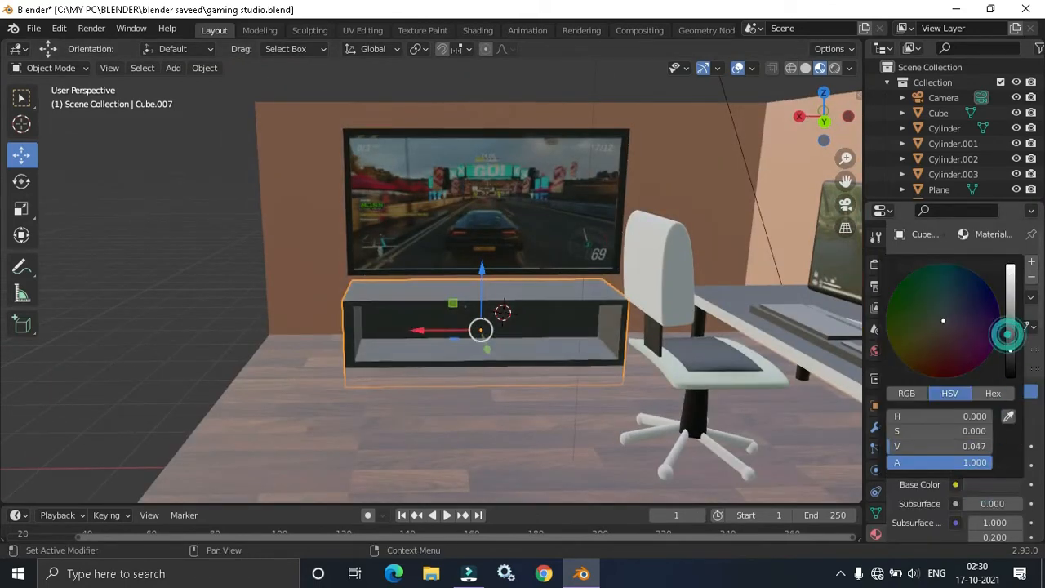
pyautogui.moveTo(1010, 354); pyautogui.dragTo(1011, 346)
# - Examine the finished TV, the TV stand and the desk area from different angles and distances
pyautogui.moveTo(649, 265); pyautogui.dragTo(746, 245, button='middle')
pyautogui.moveTo(643, 239); pyautogui.dragTo(605, 269, button='middle')
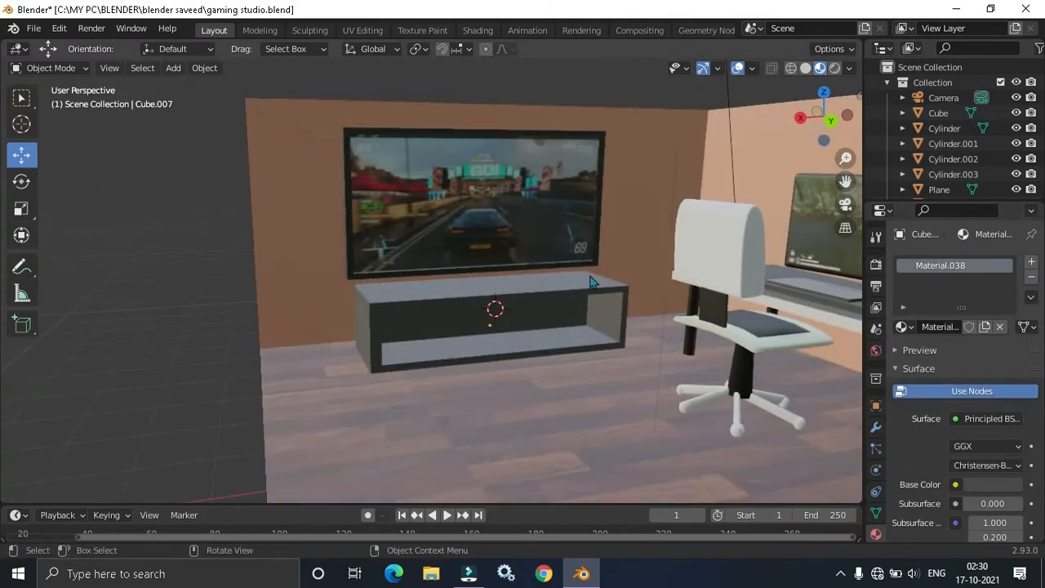
pyautogui.scroll(4, 527, 297)
pyautogui.moveTo(526, 295); pyautogui.dragTo(478, 347, button='middle')
pyautogui.scroll(-4, 418, 337)
pyautogui.moveTo(418, 337); pyautogui.dragTo(539, 356, button='middle')
pyautogui.scroll(3, 529, 299)
pyautogui.scroll(-3, 529, 299)
pyautogui.scroll(3, 483, 292)
pyautogui.scroll(-5, 470, 296)
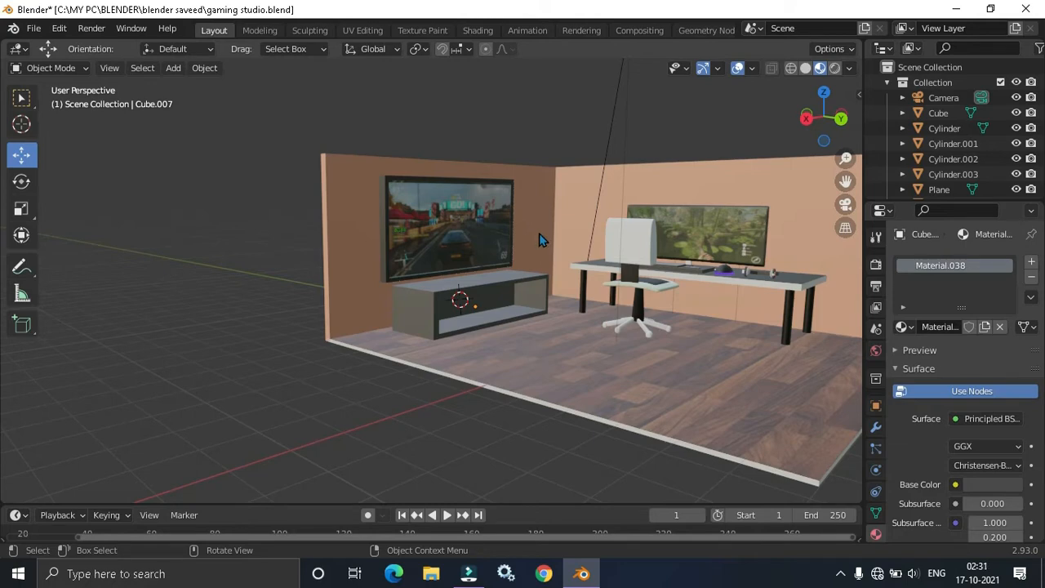
# - Recolor the room walls' material from peach to a muted grey with saturation 0.121 and value 0.429
pyautogui.moveTo(538, 240); pyautogui.dragTo(719, 185, button='middle')
pyautogui.click(720, 189)
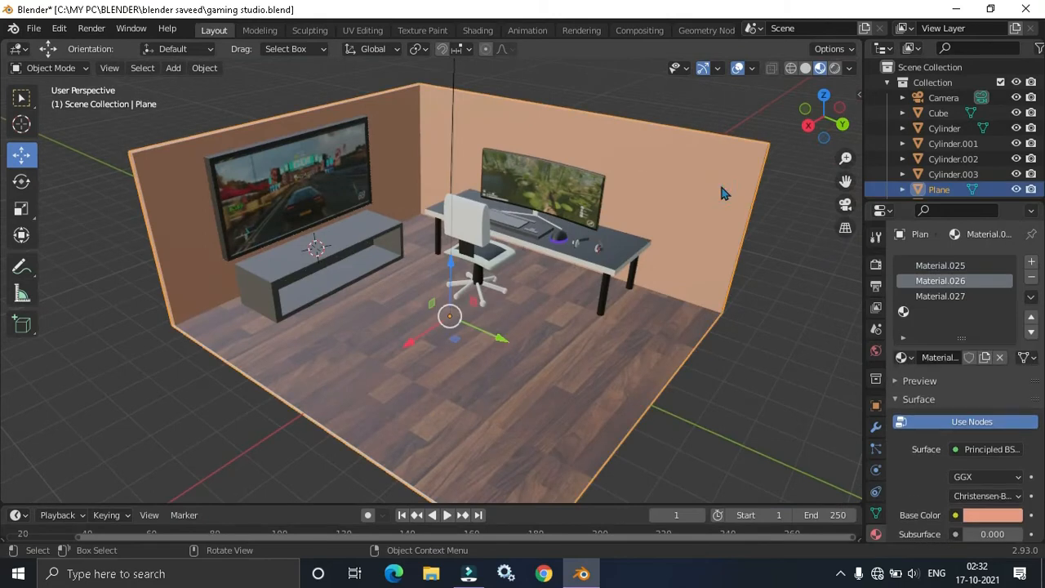
pyautogui.click(998, 516)
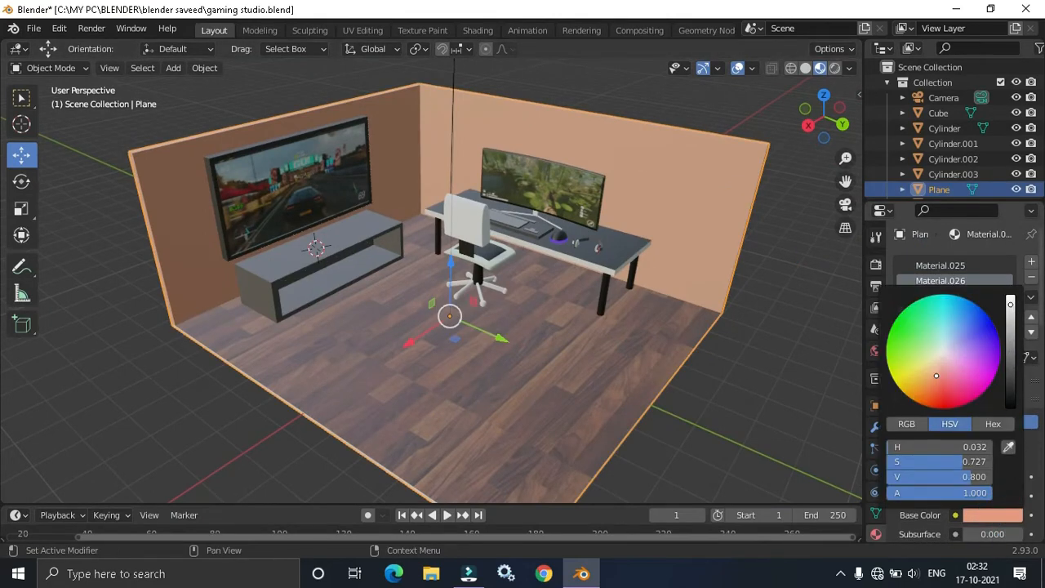
pyautogui.moveTo(1010, 304); pyautogui.dragTo(1010, 294)
pyautogui.click(944, 349)
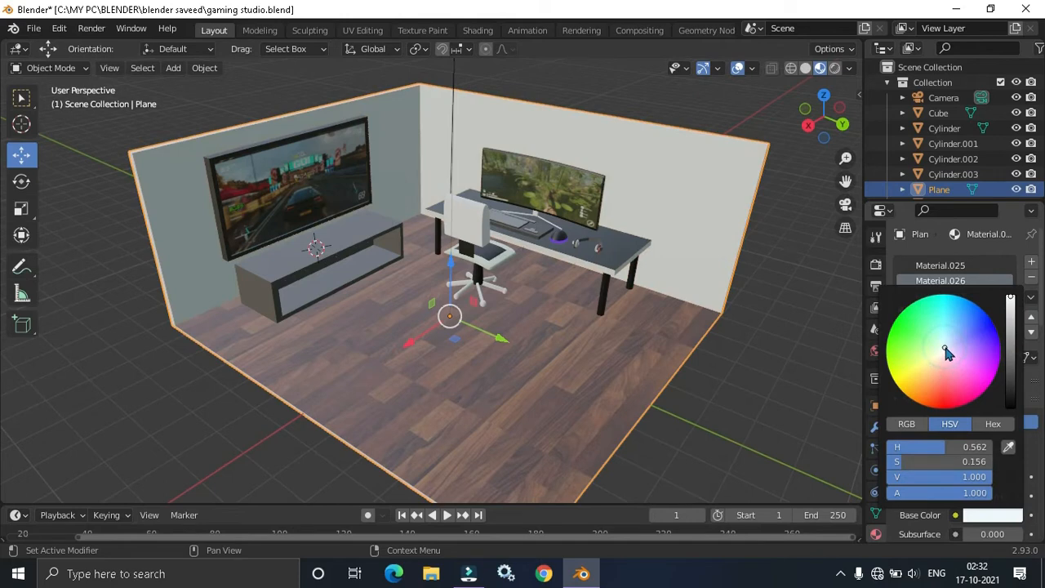
pyautogui.moveTo(945, 351)
pyautogui.mouseDown()
pyautogui.moveTo(997, 329)
pyautogui.moveTo(1011, 360)
pyautogui.mouseUp()
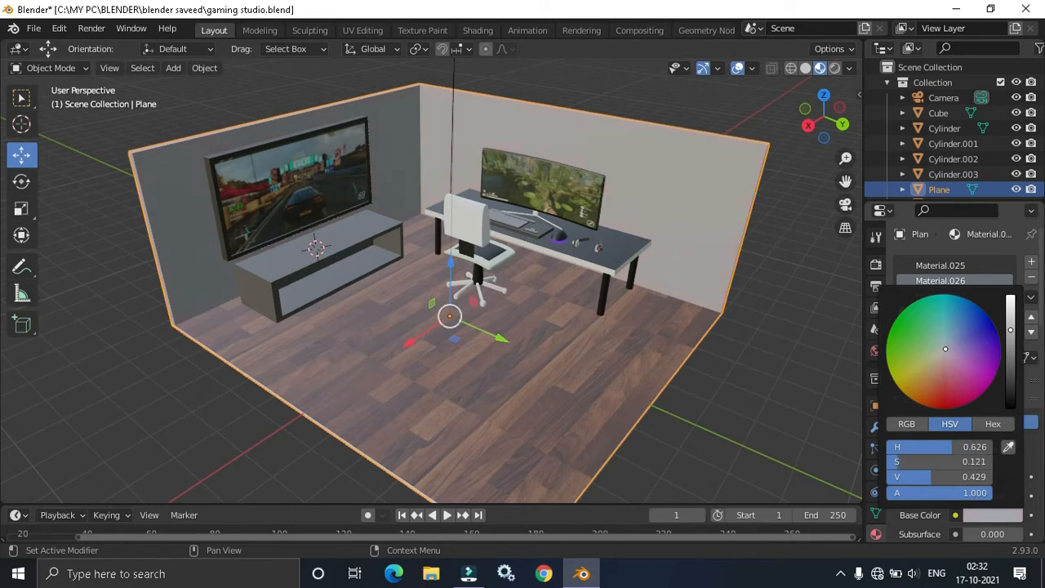
# - Add a horizontal loop cut to the room mesh in Edit Mode, slid down close to the floor along both walls
pyautogui.moveTo(750, 314); pyautogui.dragTo(661, 285, button='middle')
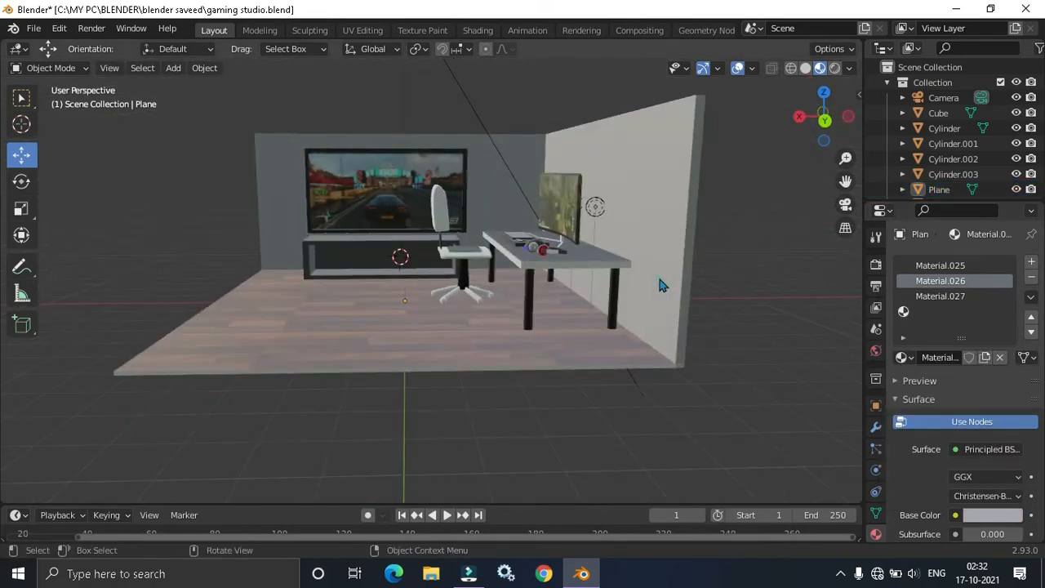
pyautogui.click(661, 285)
pyautogui.scroll(3, 615, 346)
pyautogui.keyDown('shift'); pyautogui.moveTo(616, 345); pyautogui.dragTo(516, 343, button='middle'); pyautogui.keyUp('shift')
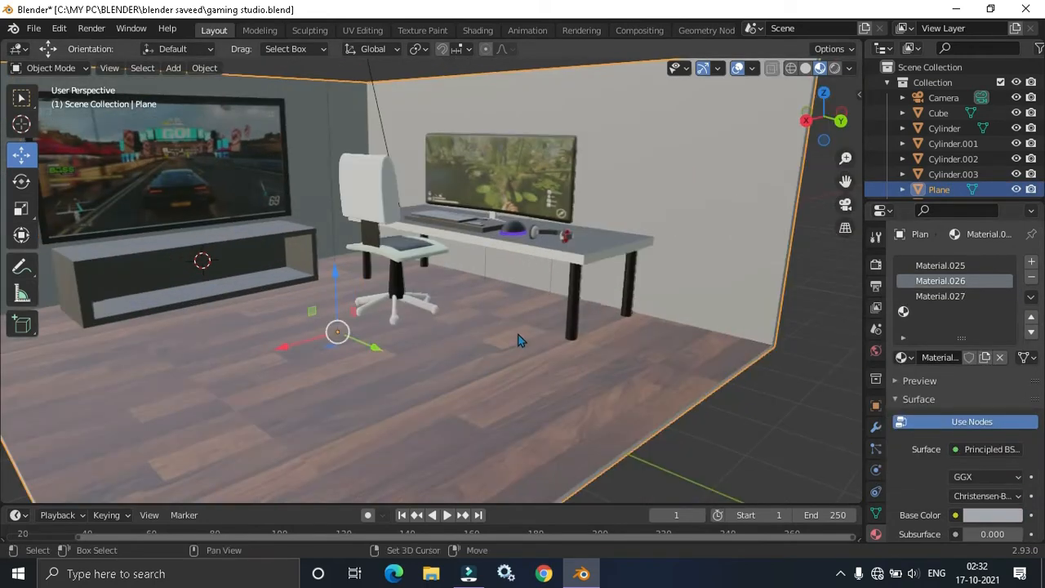
pyautogui.press('Tab')
pyautogui.moveTo(574, 324); pyautogui.dragTo(680, 312, button='middle')
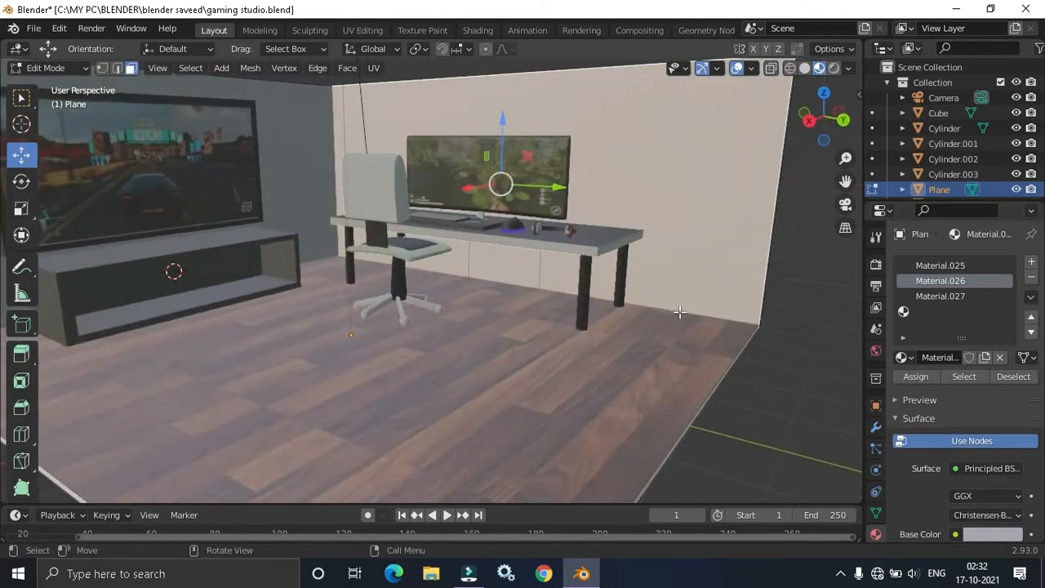
pyautogui.hotkey('ctrl', 'r')
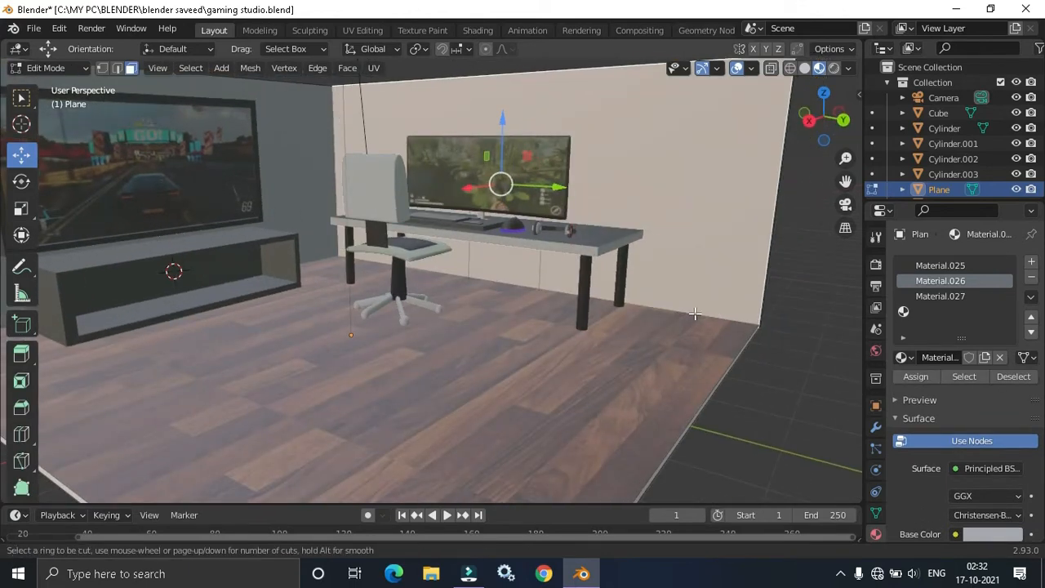
pyautogui.click(745, 295)
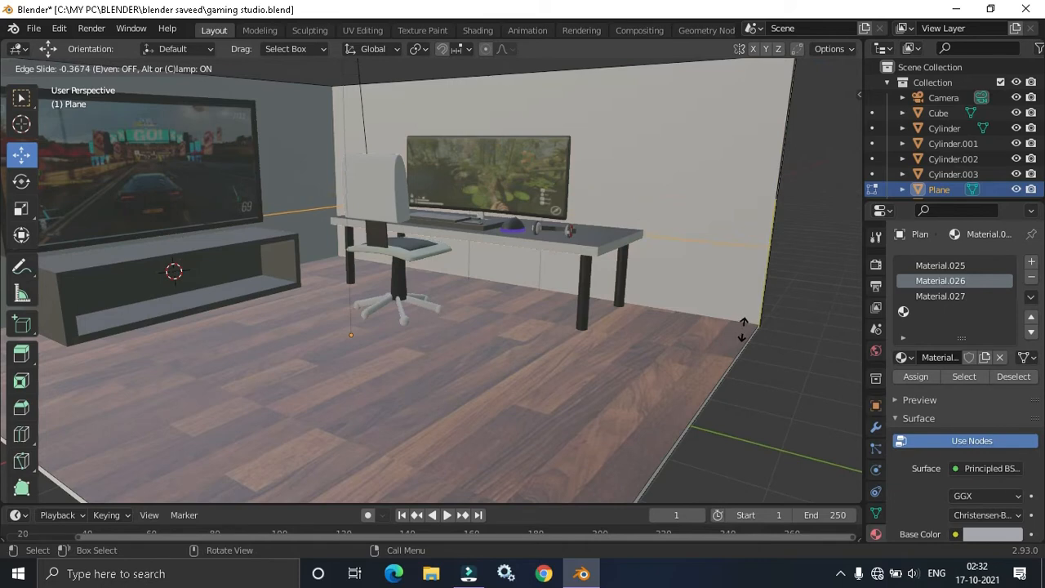
pyautogui.click(736, 394)
# - Extrude the low strip at the base of the desk wall into the room by about 0.2 m as a baseboard
pyautogui.press('3')
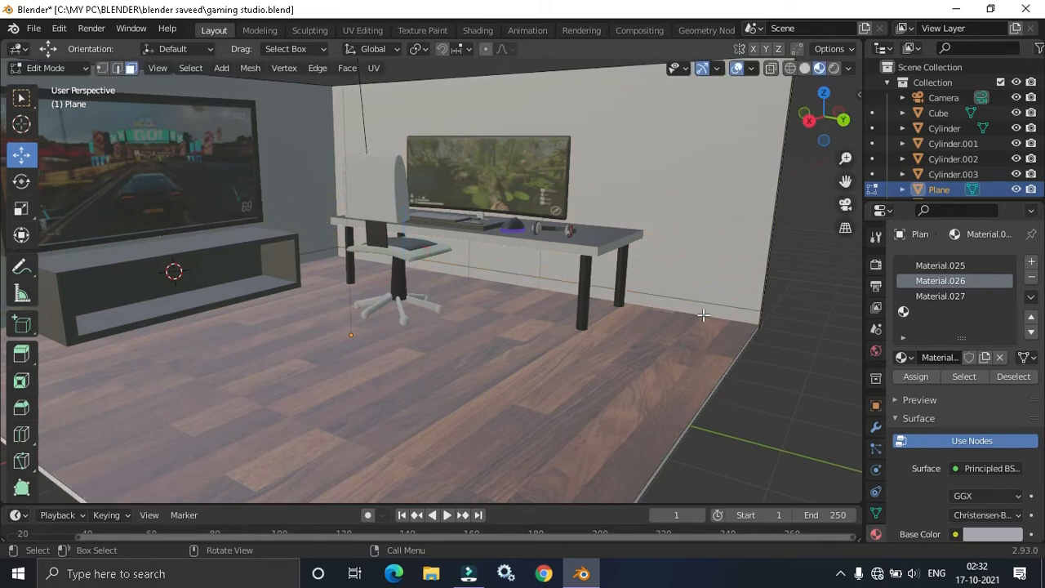
pyautogui.click(703, 313)
pyautogui.click(323, 255)
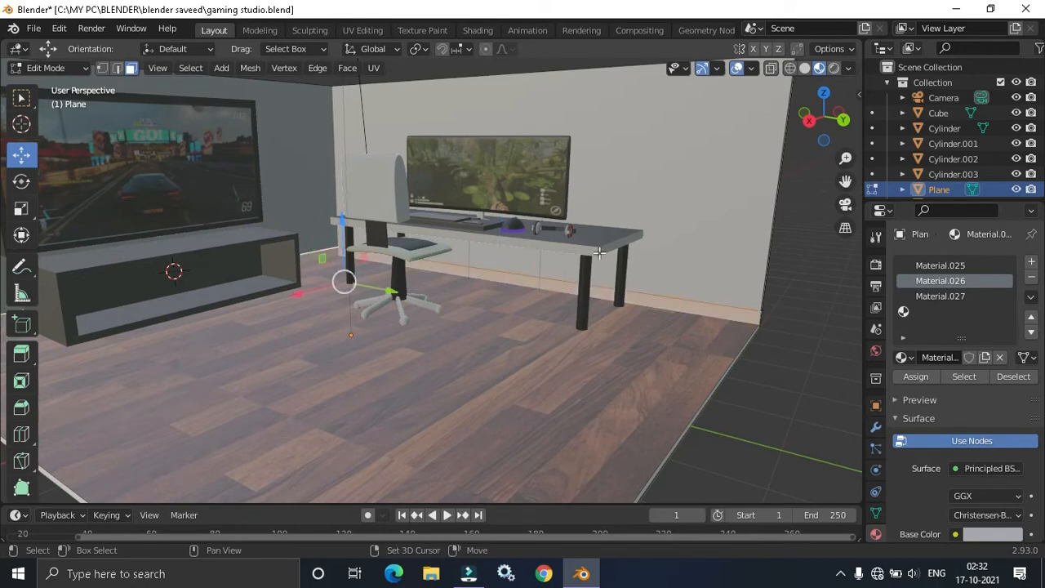
pyautogui.press('s')
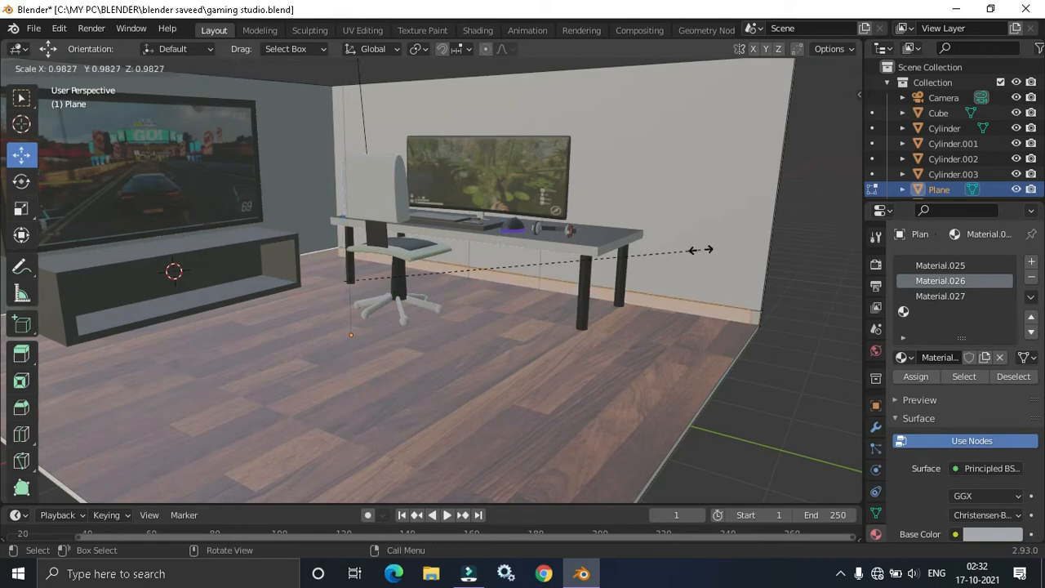
pyautogui.click(699, 250)
pyautogui.moveTo(715, 317); pyautogui.dragTo(645, 303, button='middle')
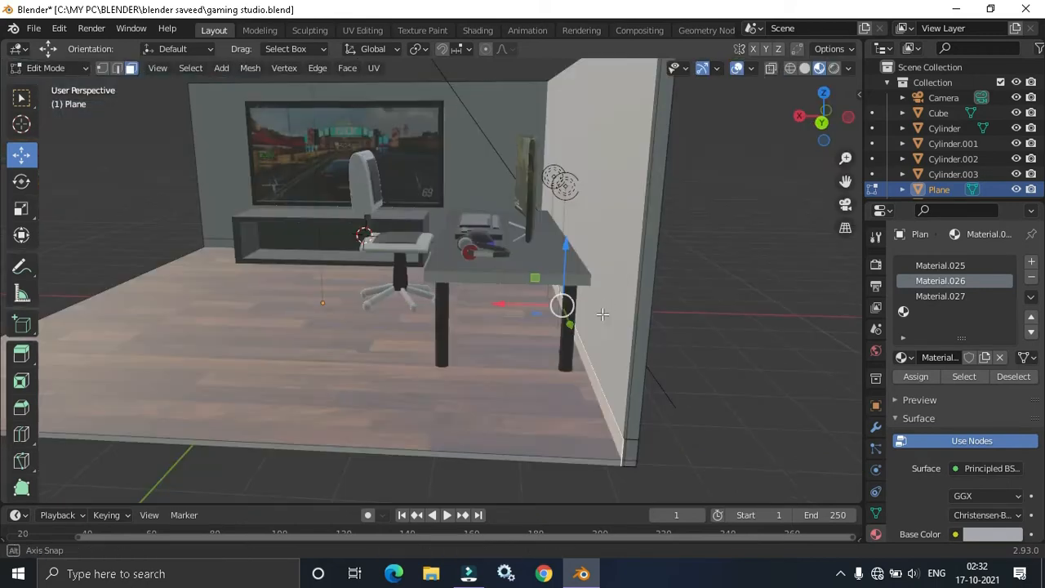
pyautogui.press('e')
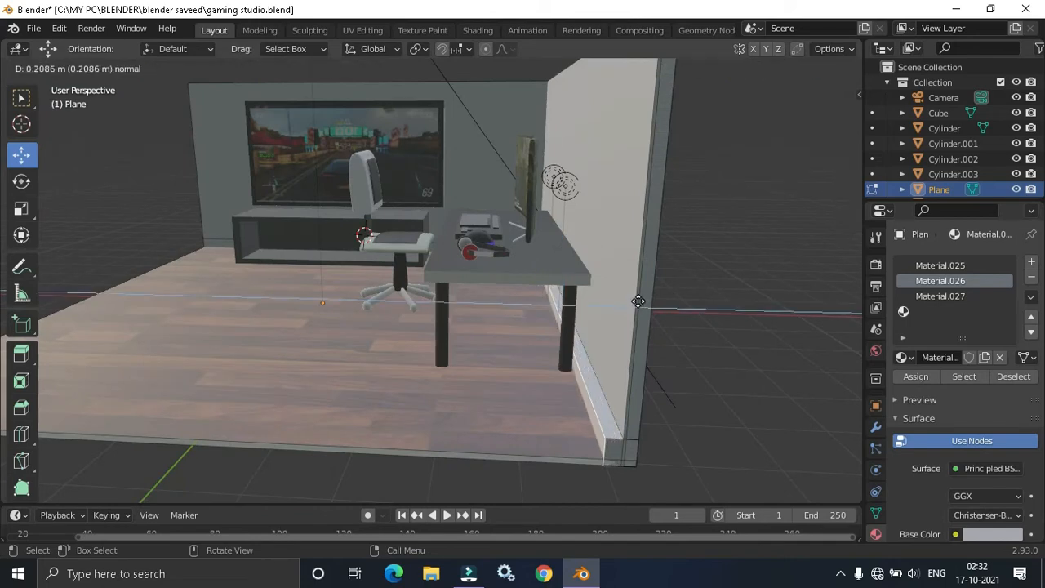
pyautogui.click(642, 299)
# - Extrude the matching low strip at the base of the TV wall slightly into the room
pyautogui.moveTo(497, 296); pyautogui.dragTo(417, 284, button='middle')
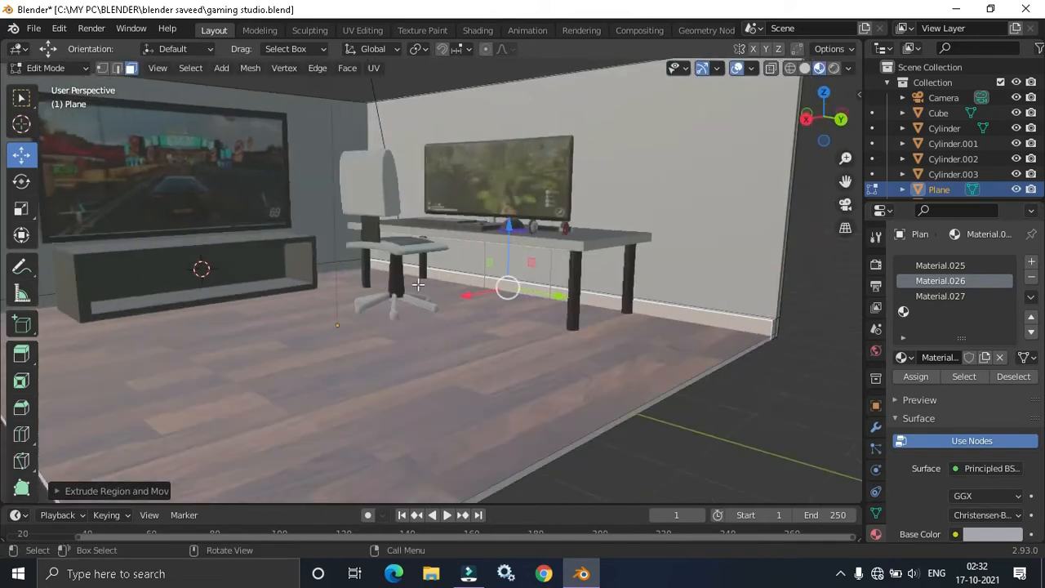
pyautogui.click(342, 263)
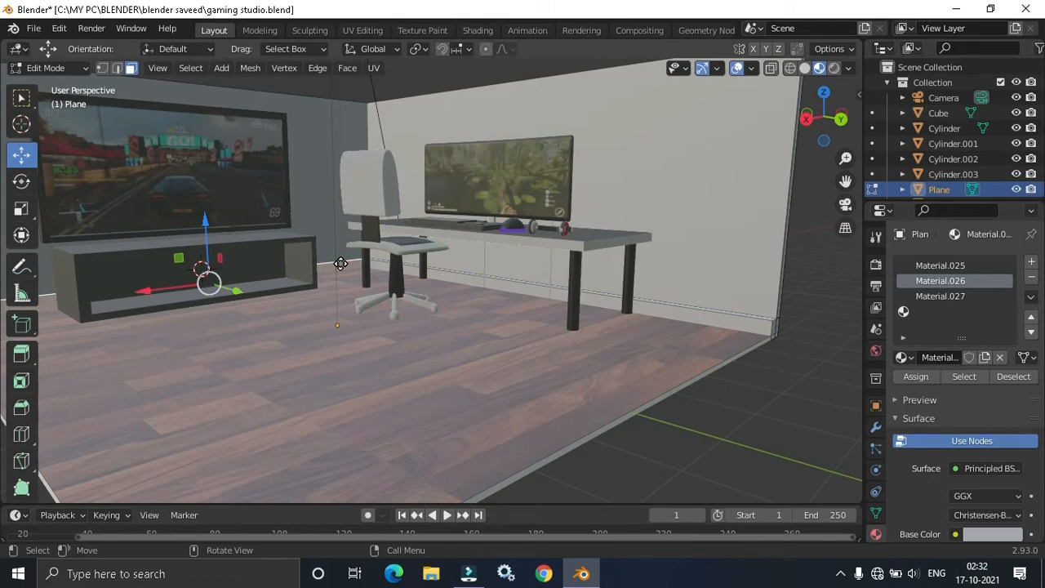
pyautogui.press('e')
pyautogui.click(505, 311)
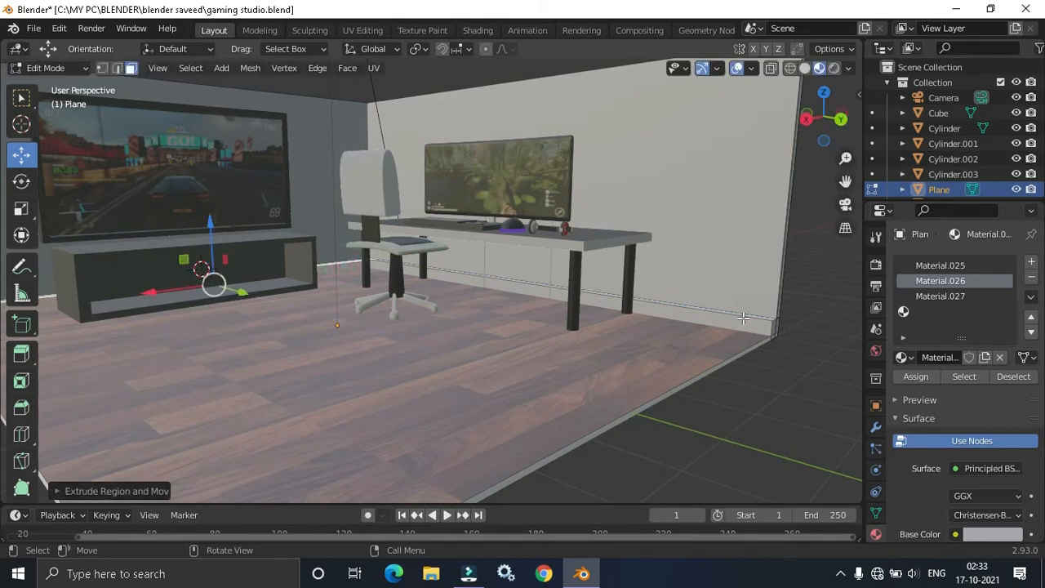
# - Select the baseboard faces along both walls and create a new material with an Emission surface in its own slot
pyautogui.click(746, 316)
pyautogui.moveTo(772, 327); pyautogui.dragTo(659, 417, button='middle')
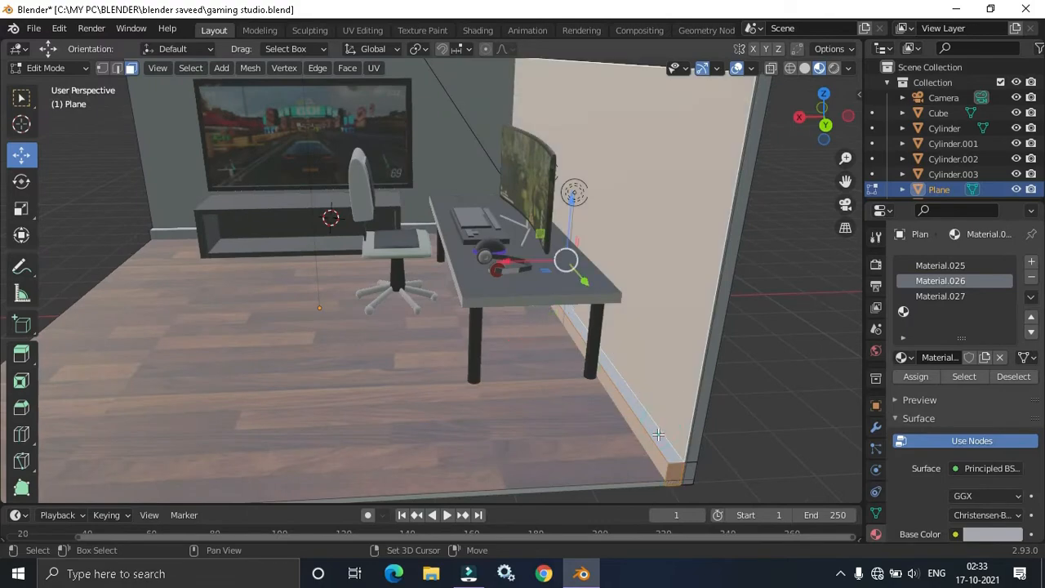
pyautogui.moveTo(498, 367); pyautogui.dragTo(196, 222, button='middle')
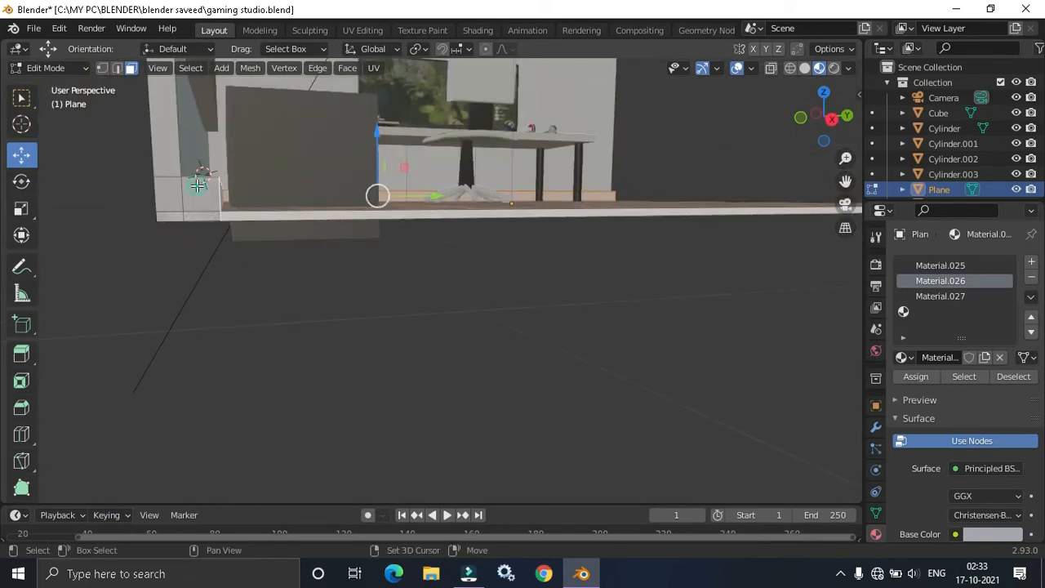
pyautogui.moveTo(373, 234); pyautogui.dragTo(286, 291, button='middle')
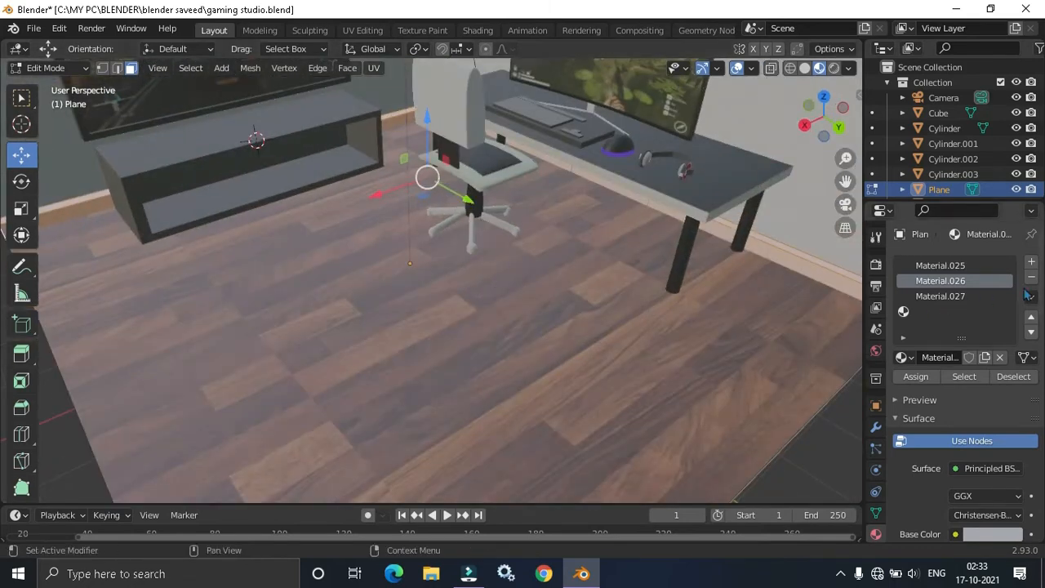
pyautogui.click(988, 356)
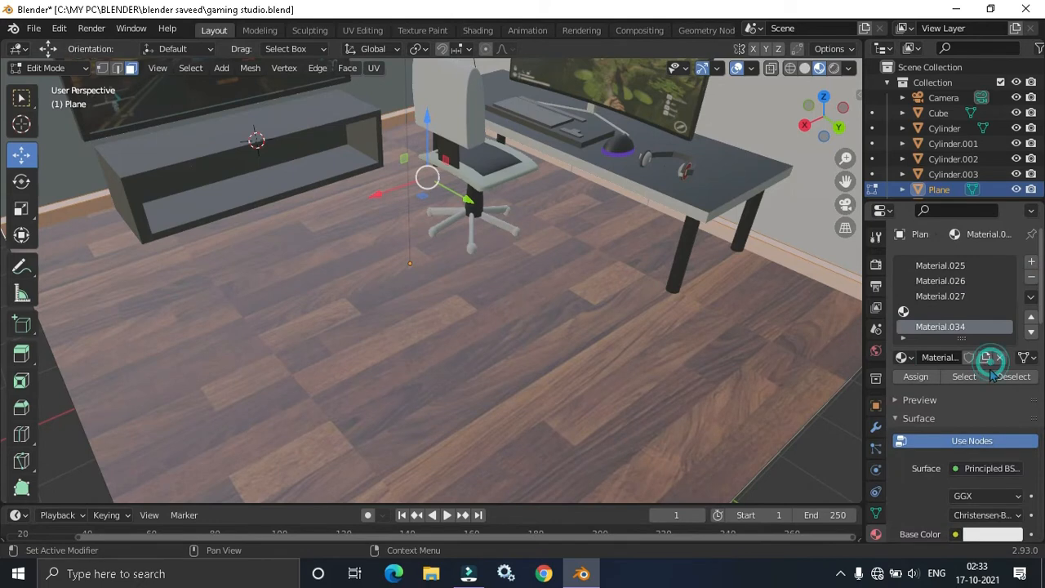
pyautogui.click(976, 467)
pyautogui.click(898, 164)
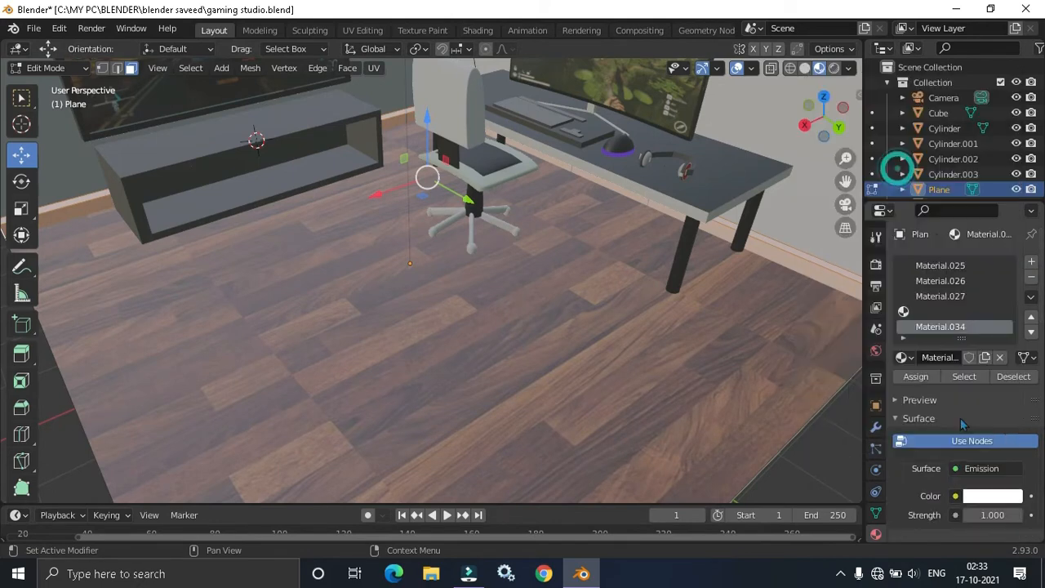
# - Set the emission strength to 14.100 in rendered shading and assign the material to the baseboard faces
pyautogui.click(835, 69)
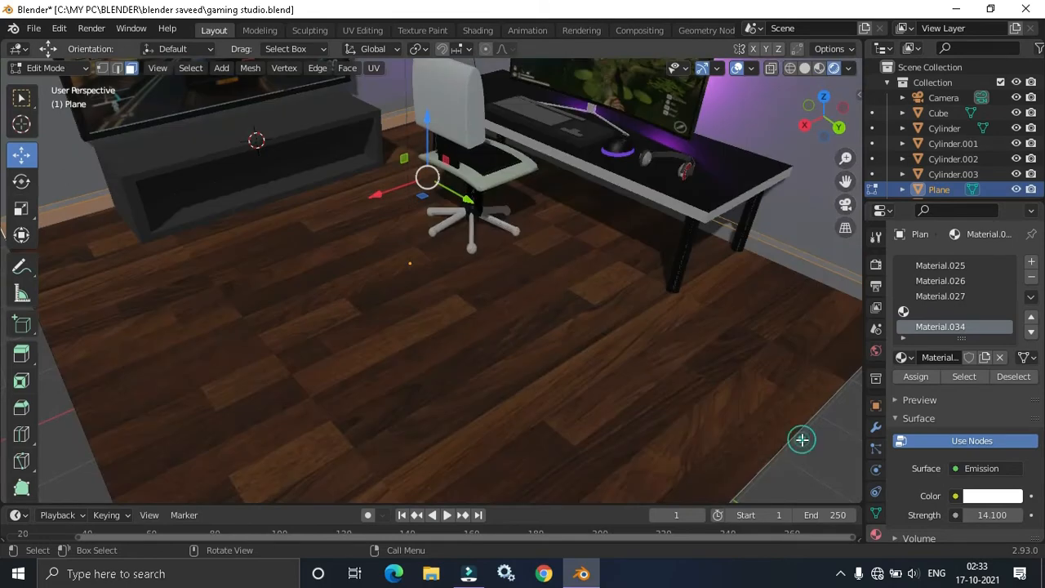
pyautogui.click(802, 439)
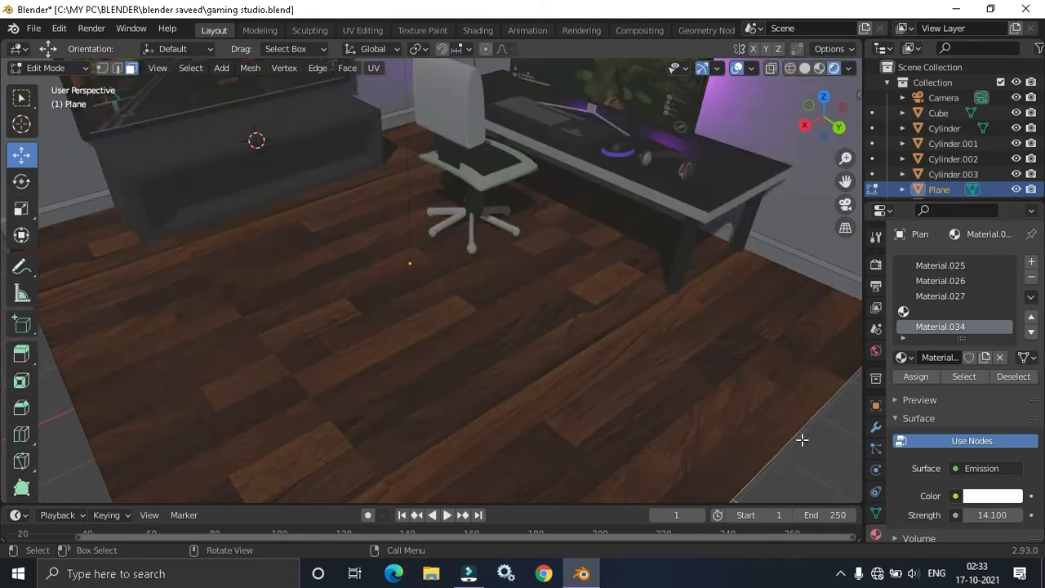
pyautogui.hotkey('ctrl', 'z')
pyautogui.click(924, 376)
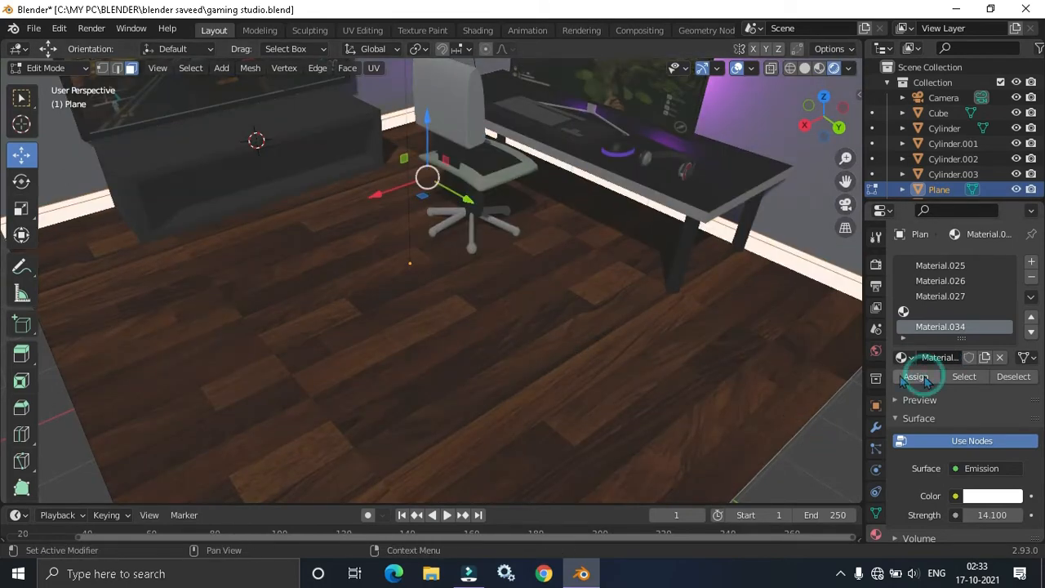
pyautogui.click(821, 448)
# - Try the Eevee Bloom effect on the glowing baseboards
pyautogui.click(875, 264)
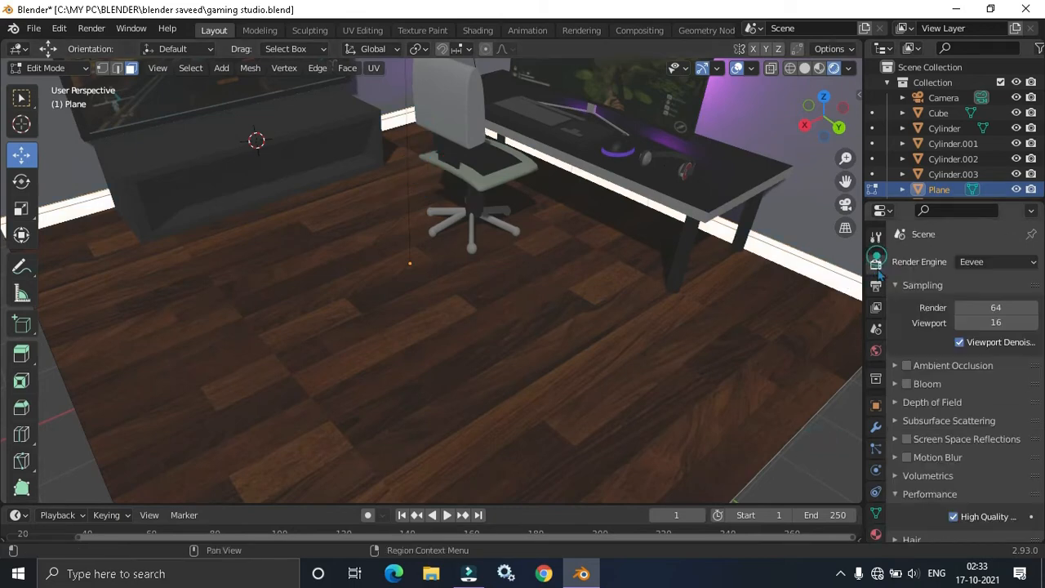
pyautogui.click(907, 384)
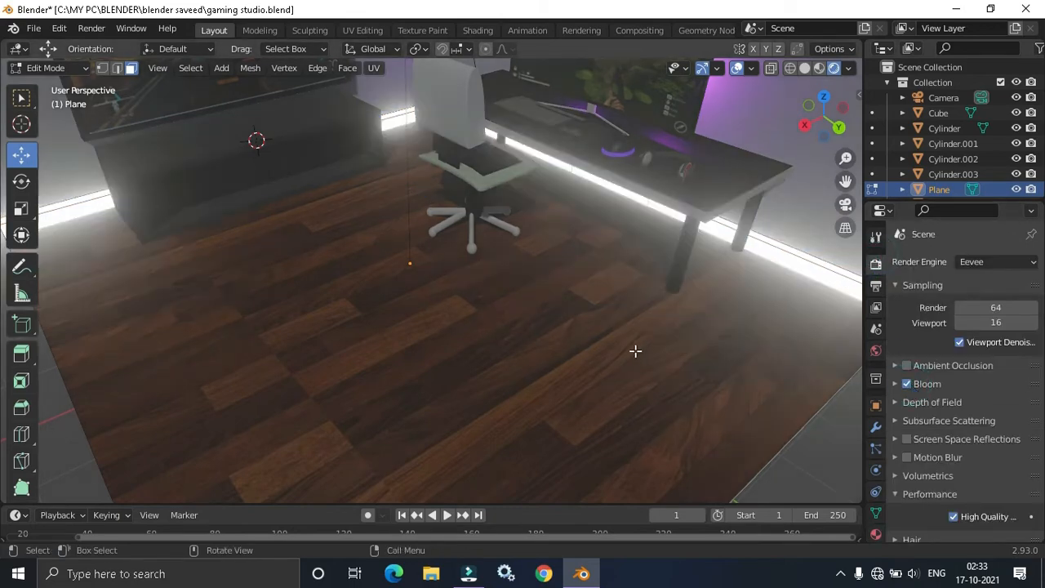
pyautogui.scroll(-5, 633, 347)
pyautogui.moveTo(629, 346); pyautogui.dragTo(637, 319, button='middle')
# - Return to Object Mode and turn the Bloom effect off
pyautogui.press('Tab')
pyautogui.click(526, 341)
pyautogui.moveTo(526, 341); pyautogui.dragTo(547, 347, button='middle')
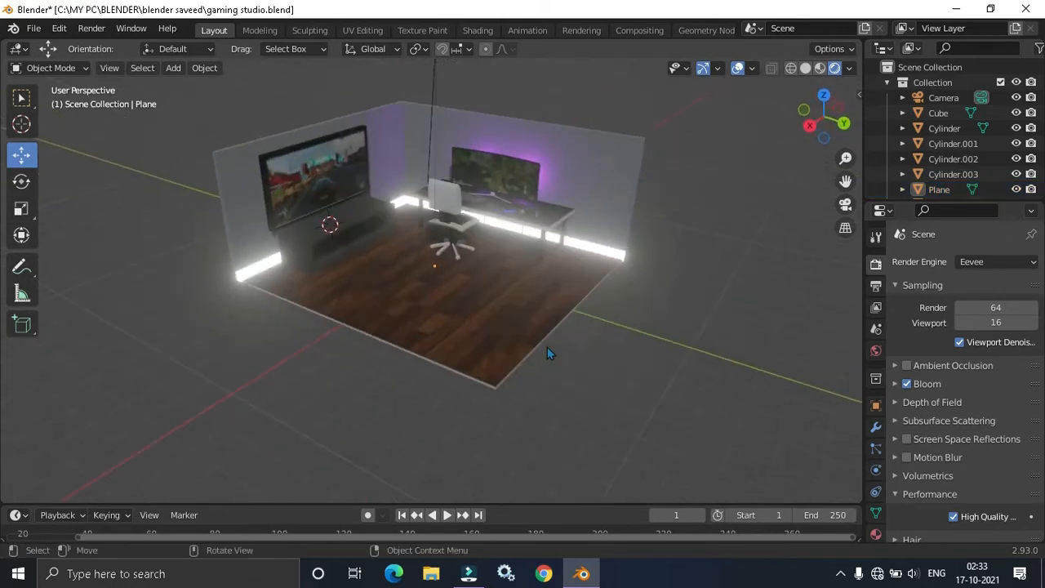
pyautogui.scroll(5, 459, 323)
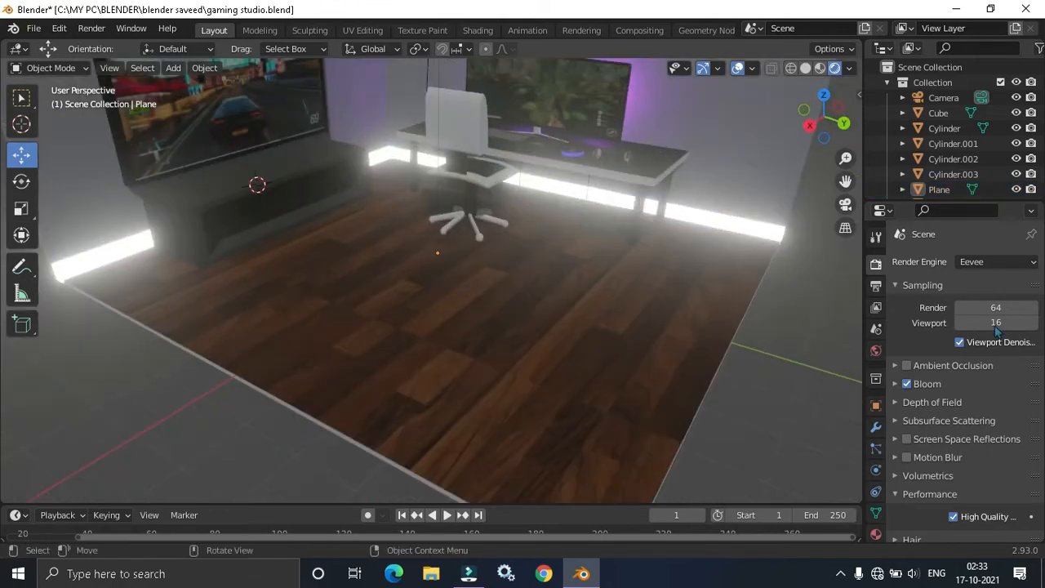
pyautogui.click(908, 385)
pyautogui.scroll(-5, 802, 362)
pyautogui.moveTo(728, 321); pyautogui.dragTo(572, 304, button='middle')
pyautogui.scroll(7, 506, 308)
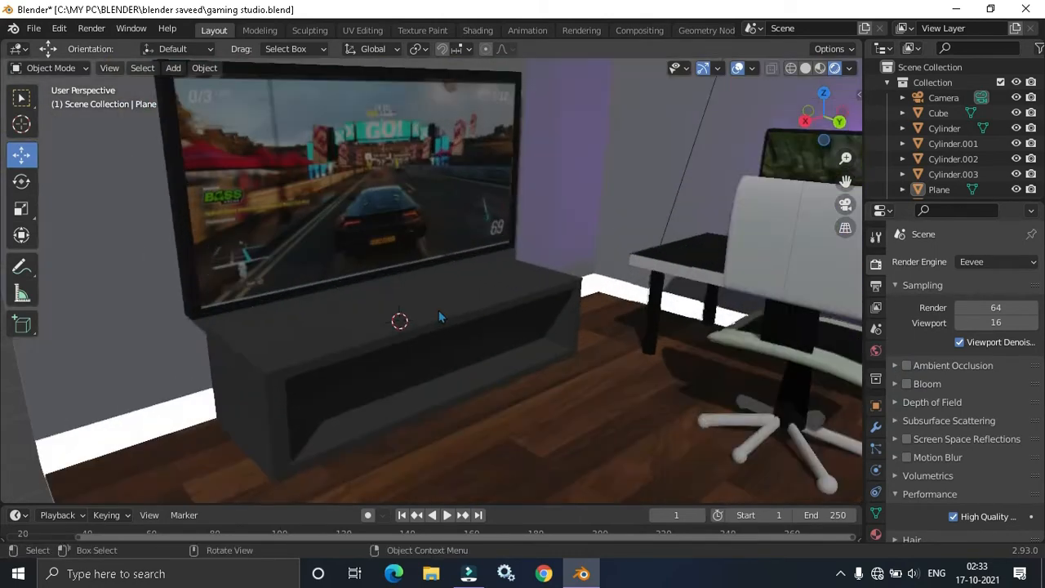
# - Place the 3D cursor high in the corner where the two walls meet and add a cube there
pyautogui.moveTo(439, 316); pyautogui.dragTo(493, 305, button='middle')
pyautogui.moveTo(569, 304); pyautogui.dragTo(3, 206, button='middle')
pyautogui.click(22, 131)
pyautogui.scroll(3, 392, 245)
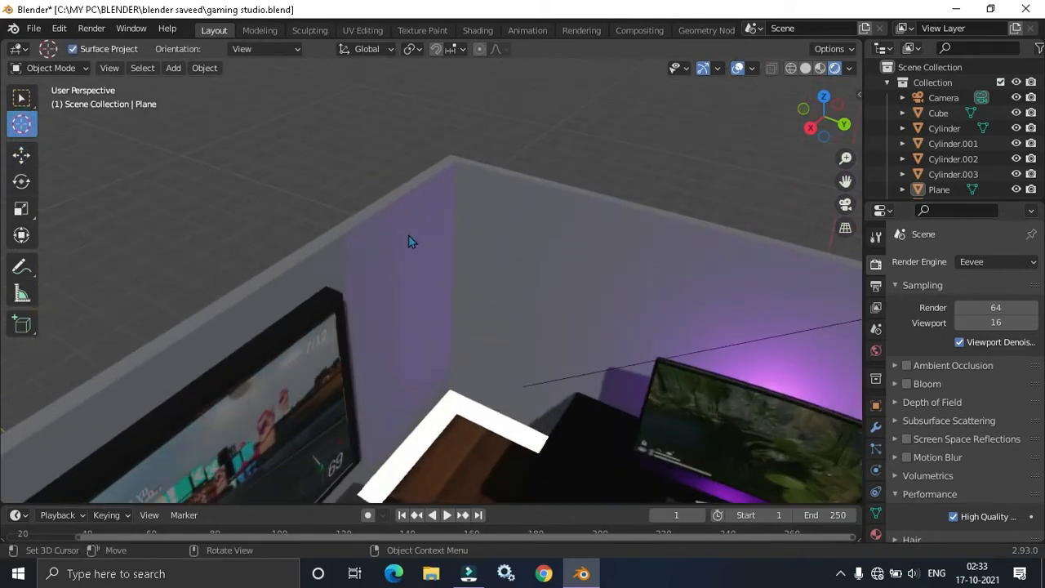
pyautogui.moveTo(444, 351); pyautogui.dragTo(457, 311, button='middle')
pyautogui.hotkey('shift', 'a')
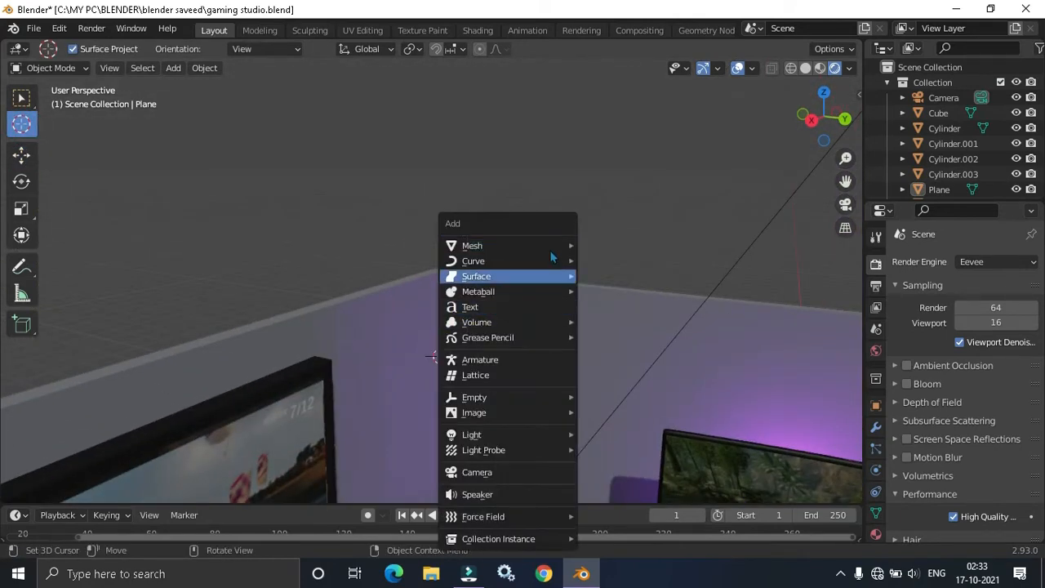
pyautogui.moveTo(568, 249)
pyautogui.click(614, 260)
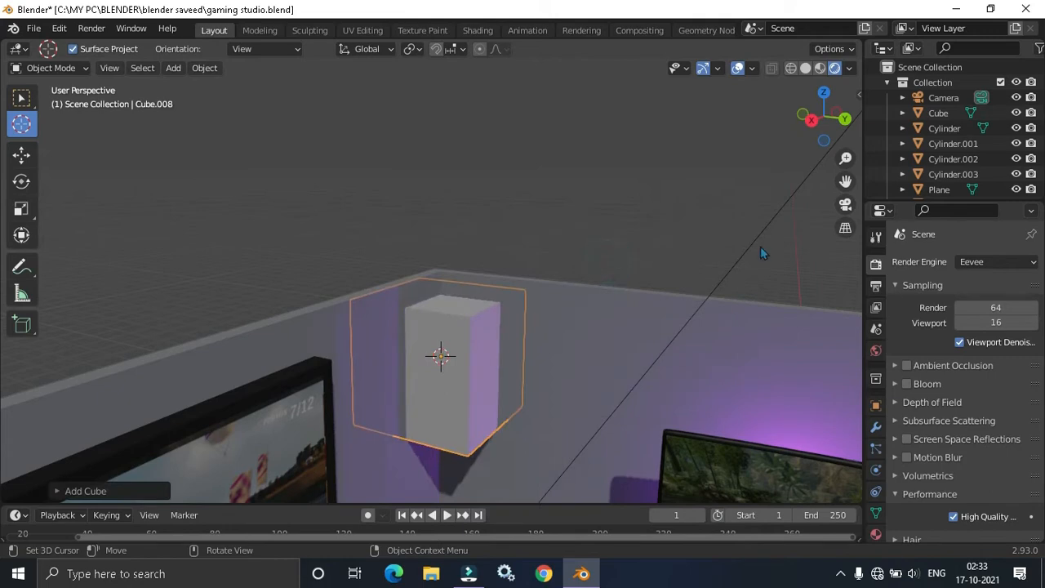
# - Flatten the corner cube along Z into a thin slab, working in solid shading
pyautogui.click(805, 68)
pyautogui.press('s')
pyautogui.press('z')
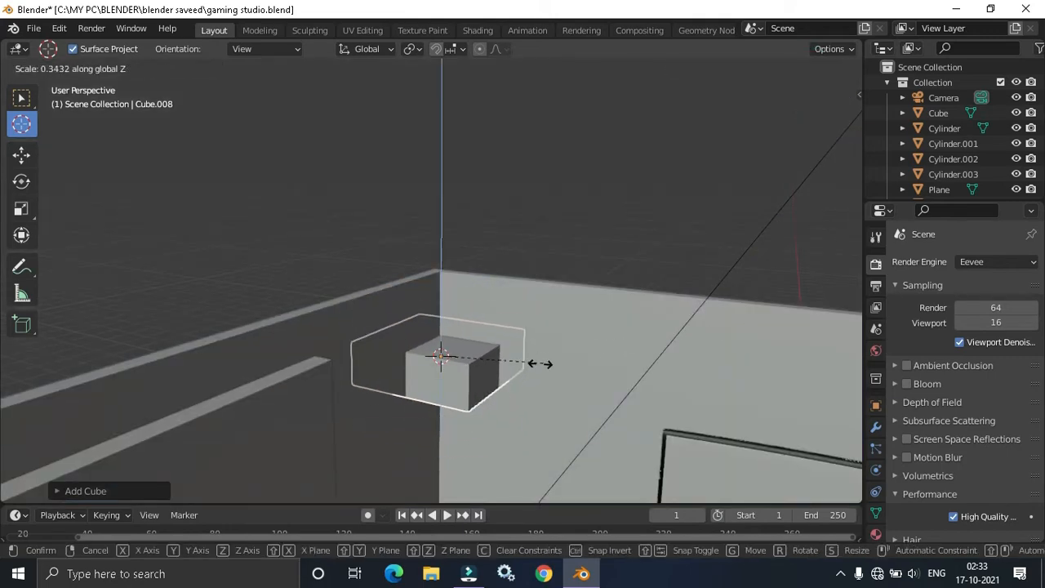
pyautogui.click(481, 368)
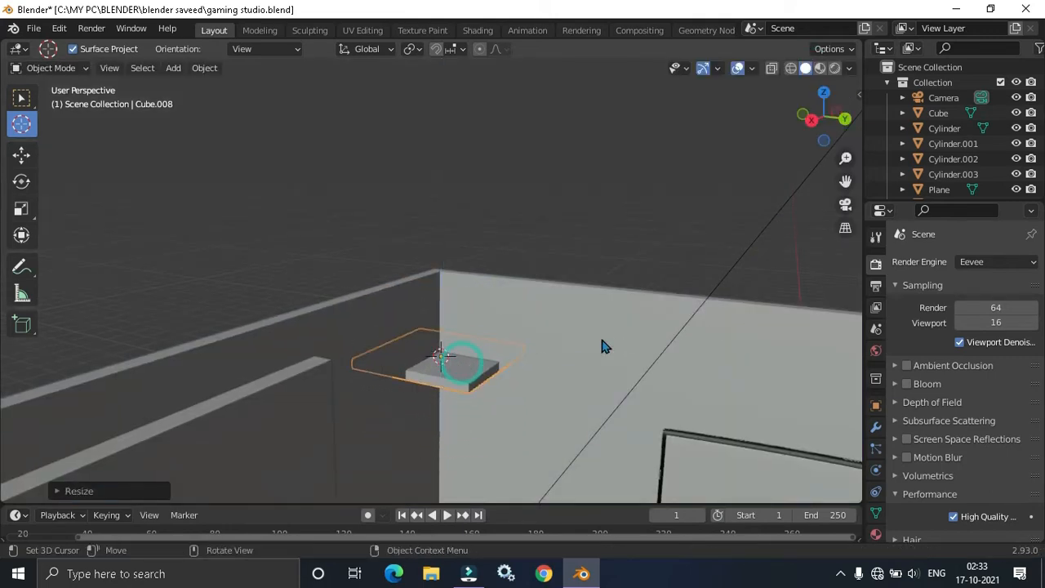
# - Scale the corner slab up slightly and make it thinner along the global Z axis
pyautogui.press('s')
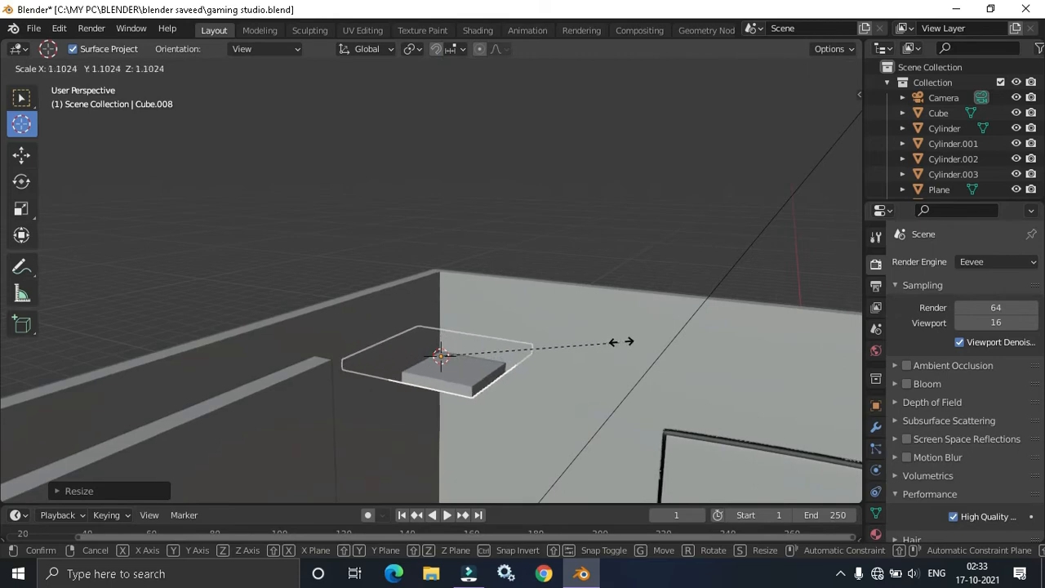
pyautogui.click(683, 323)
pyautogui.moveTo(467, 230); pyautogui.dragTo(549, 262, button='middle')
pyautogui.press('s')
pyautogui.press('z')
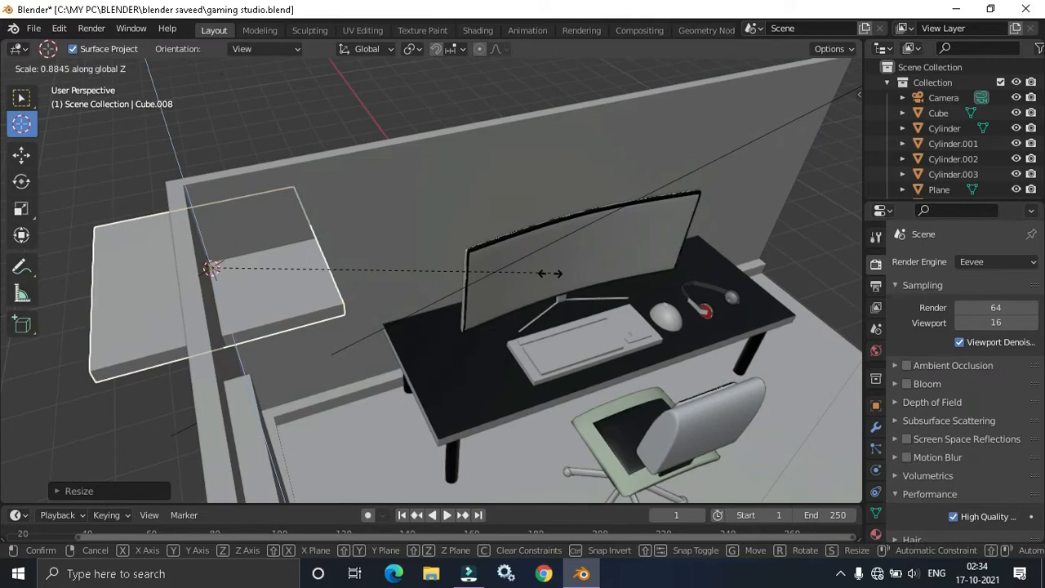
pyautogui.click(451, 272)
# - Cut an edge loop across the corner slab in Edit Mode and return to Object Mode
pyautogui.press('Tab')
pyautogui.keyDown('shift'); pyautogui.moveTo(365, 257); pyautogui.dragTo(464, 233, button='middle'); pyautogui.keyUp('shift')
pyautogui.hotkey('ctrl', 'r')
pyautogui.click(295, 174)
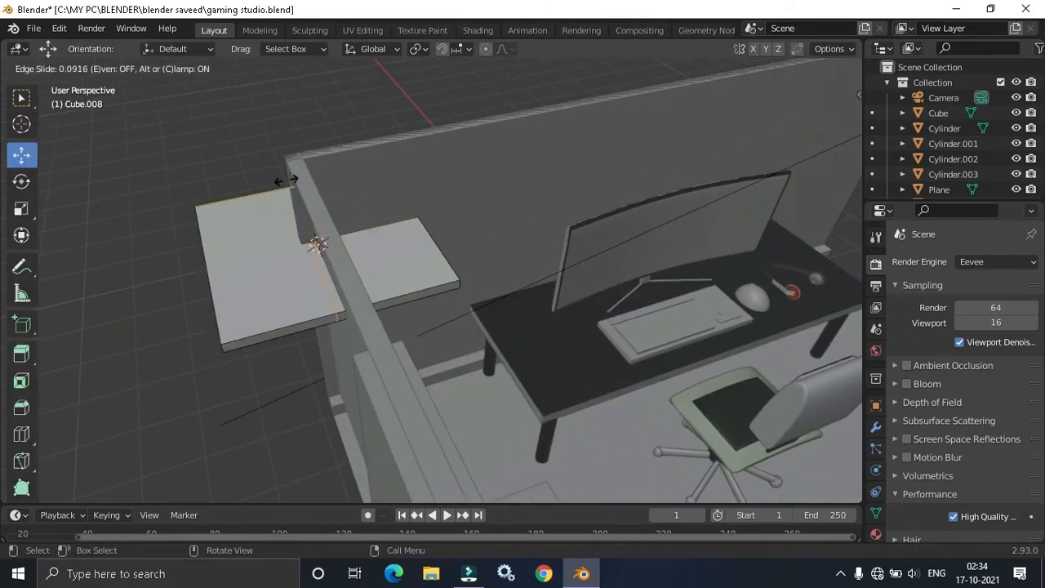
pyautogui.click(283, 184)
pyautogui.scroll(-6, 571, 335)
pyautogui.moveTo(624, 351); pyautogui.dragTo(505, 299, button='middle')
pyautogui.scroll(5, 496, 318)
pyautogui.press('Tab')
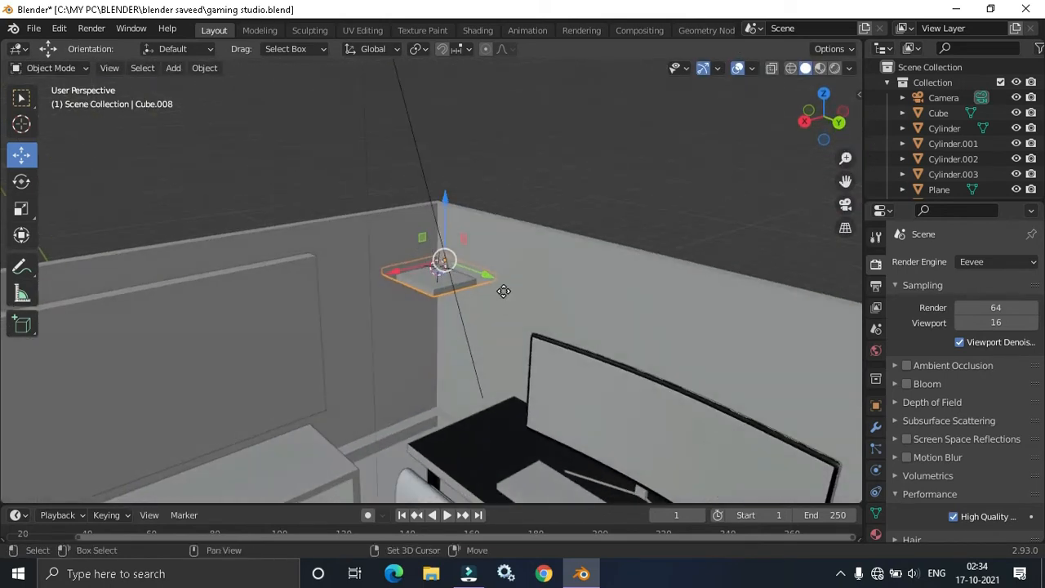
# - Duplicate the corner slab and move the copy straight down to form a second shelf below it
pyautogui.hotkey('shift', 'd')
pyautogui.rightClick(494, 269)
pyautogui.moveTo(449, 213); pyautogui.dragTo(441, 275)
pyautogui.click(615, 180)
# - Examine the corner shelves and the whole room in rendered shading, including a brief check through the camera
pyautogui.moveTo(586, 267); pyautogui.dragTo(728, 297, button='middle')
pyautogui.scroll(-5, 521, 225)
pyautogui.scroll(4, 637, 269)
pyautogui.moveTo(579, 248); pyautogui.dragTo(416, 269, button='middle')
pyautogui.scroll(6, 415, 240)
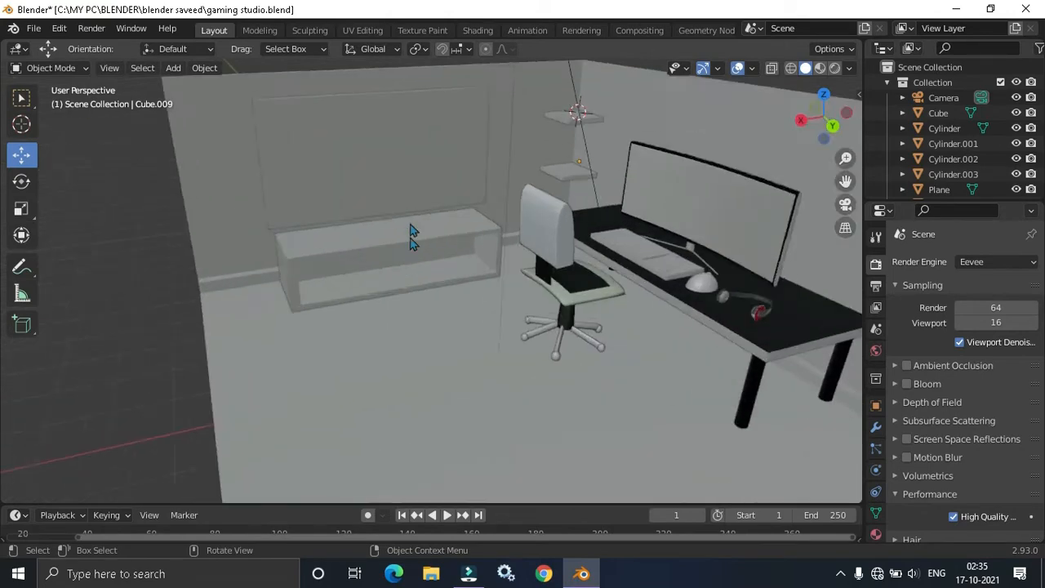
pyautogui.scroll(-8, 409, 221)
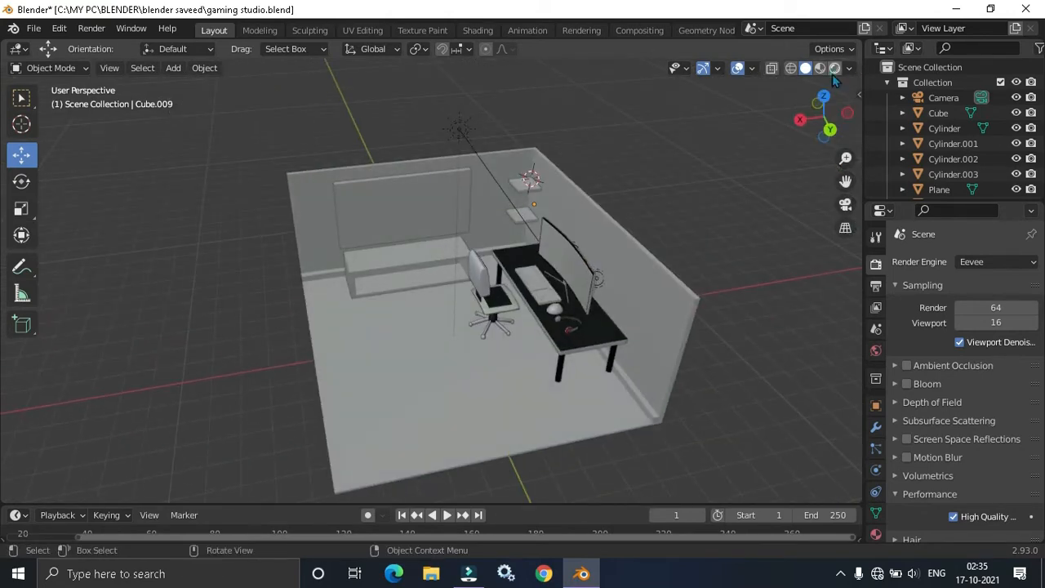
pyautogui.click(834, 69)
pyautogui.click(846, 206)
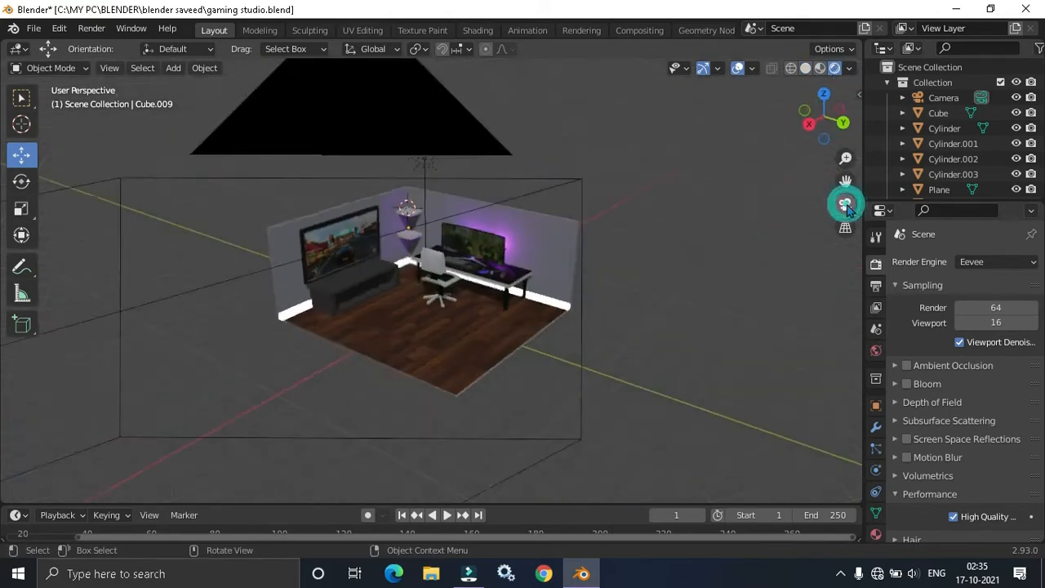
pyautogui.click(844, 206)
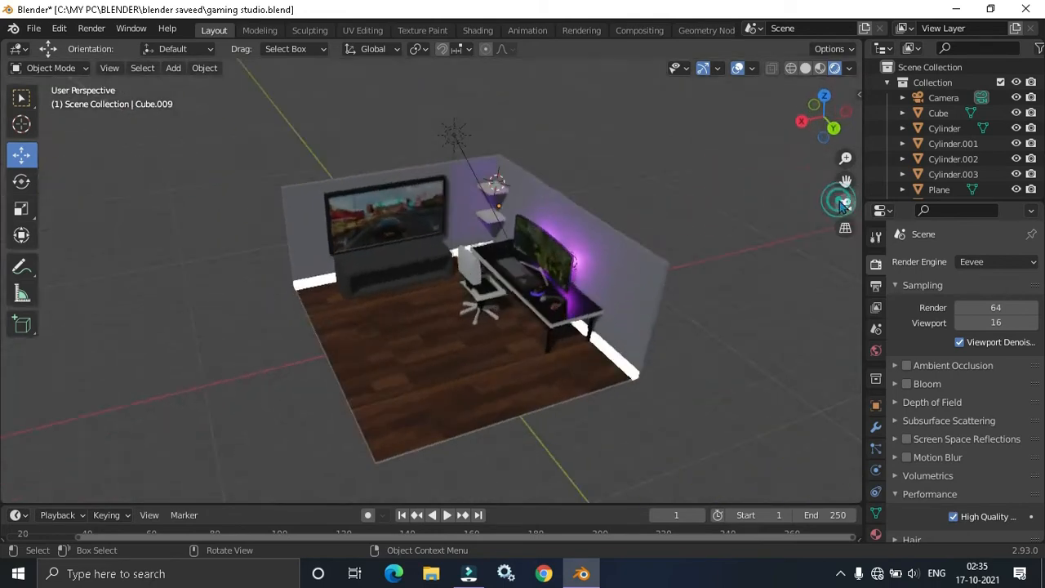
pyautogui.scroll(7, 681, 254)
# - Inspect Cube.005 in Edit Mode from behind the wall and in wireframe shading
pyautogui.moveTo(677, 217); pyautogui.dragTo(541, 210, button='middle')
pyautogui.click(337, 118)
pyautogui.press('Tab')
pyautogui.press('KP_Decimal')
pyautogui.moveTo(630, 163); pyautogui.dragTo(527, 168, button='middle')
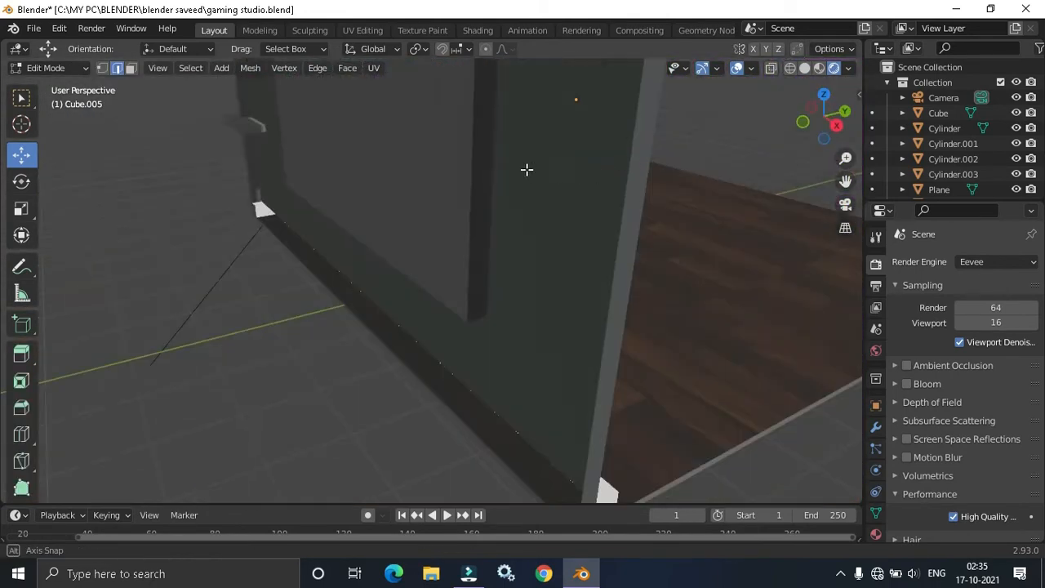
pyautogui.keyDown('shift'); pyautogui.moveTo(583, 185); pyautogui.dragTo(421, 282, button='middle'); pyautogui.keyUp('shift')
pyautogui.moveTo(635, 222); pyautogui.dragTo(661, 205, button='middle')
pyautogui.click(790, 68)
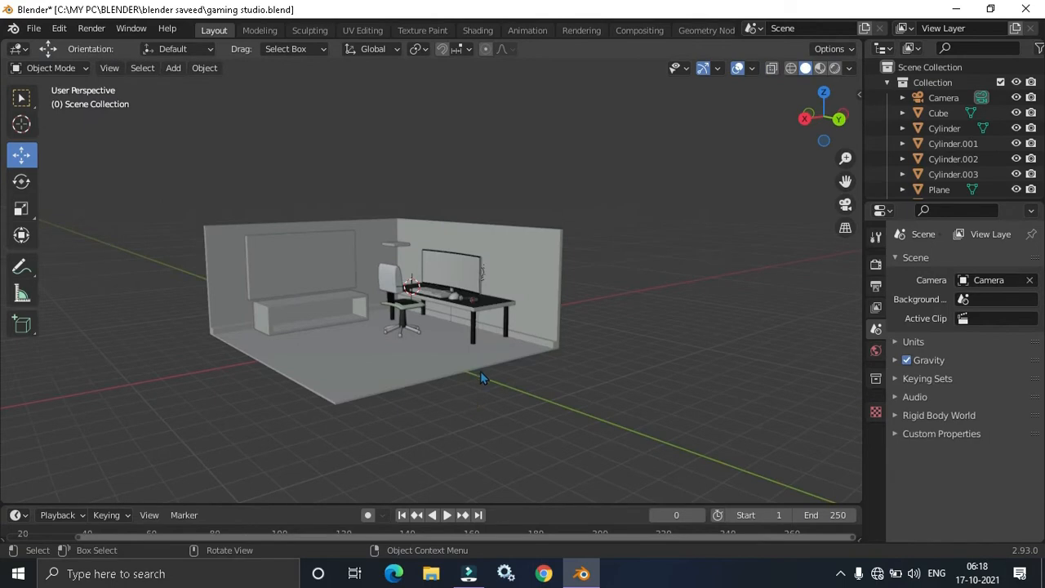
# - Import the FBX model my pc.fbx from the imported and exported folder
pyautogui.moveTo(480, 370); pyautogui.dragTo(471, 422, button='middle')
pyautogui.scroll(3, 471, 423)
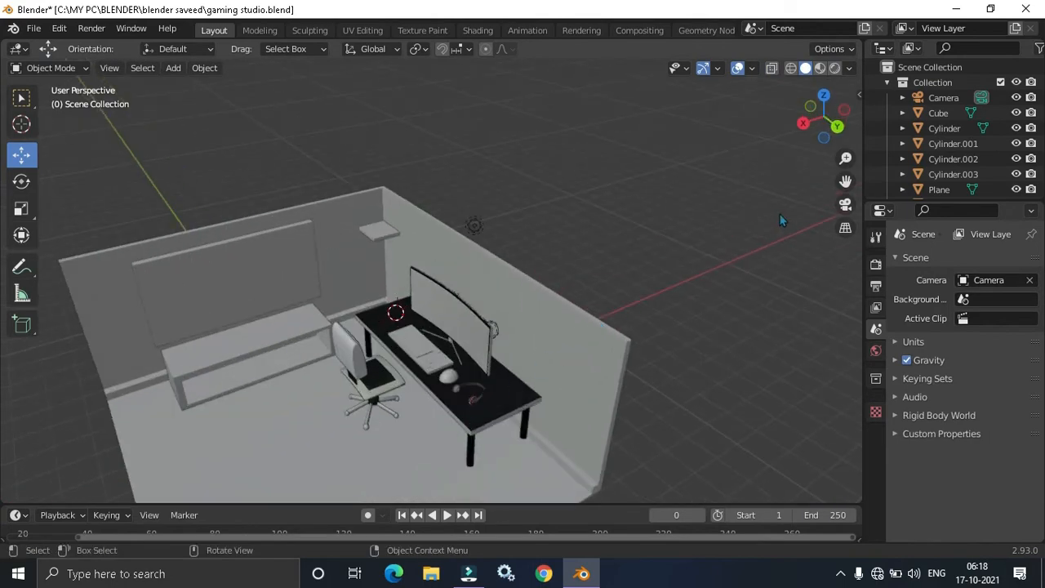
pyautogui.moveTo(841, 186); pyautogui.dragTo(589, 251, button='middle')
pyautogui.moveTo(493, 354); pyautogui.dragTo(494, 337, button='middle')
pyautogui.scroll(2, 496, 338)
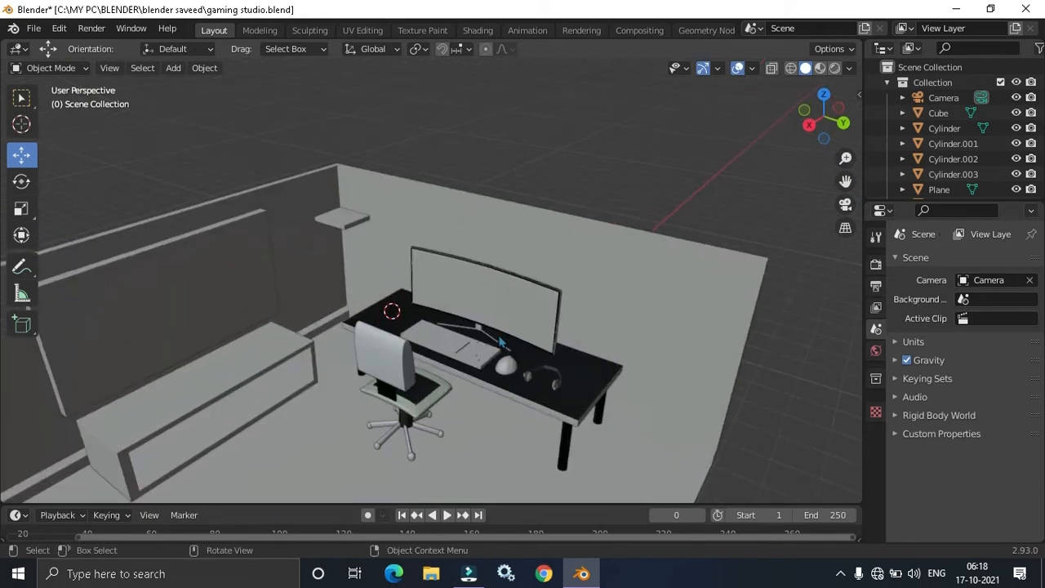
pyautogui.click(32, 29)
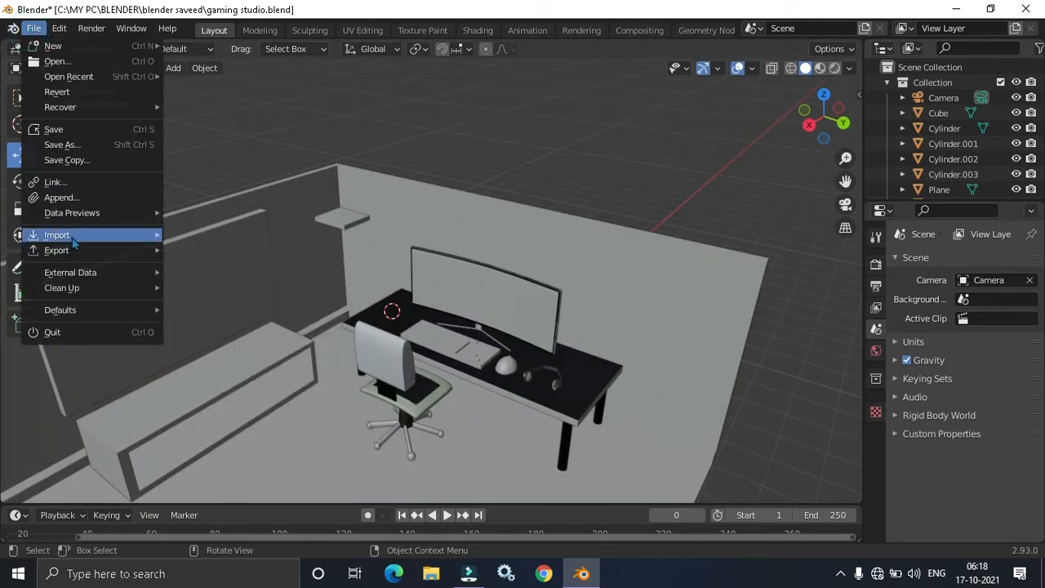
pyautogui.moveTo(74, 236)
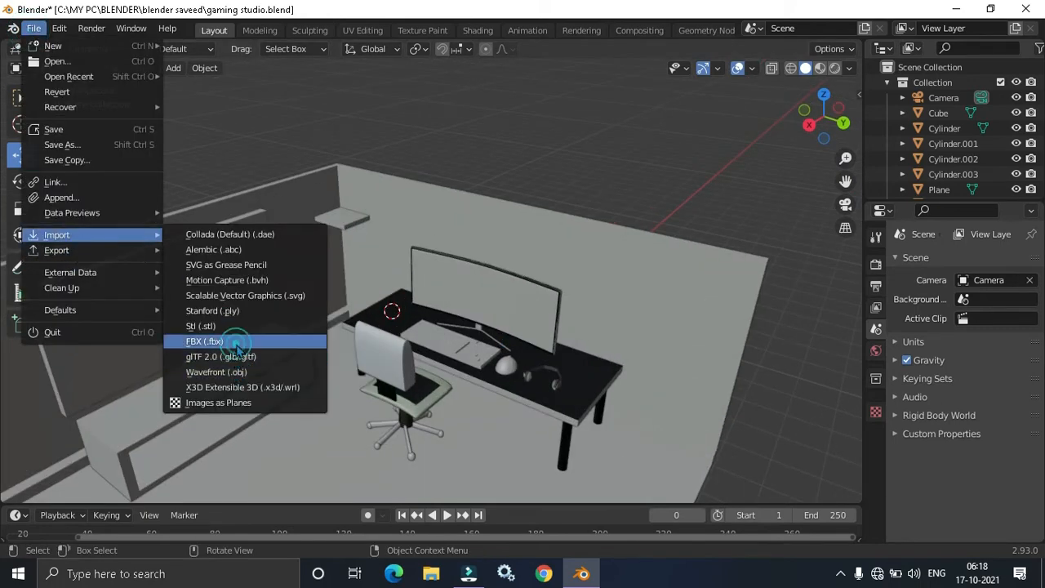
pyautogui.click(236, 342)
pyautogui.scroll(-4, 490, 374)
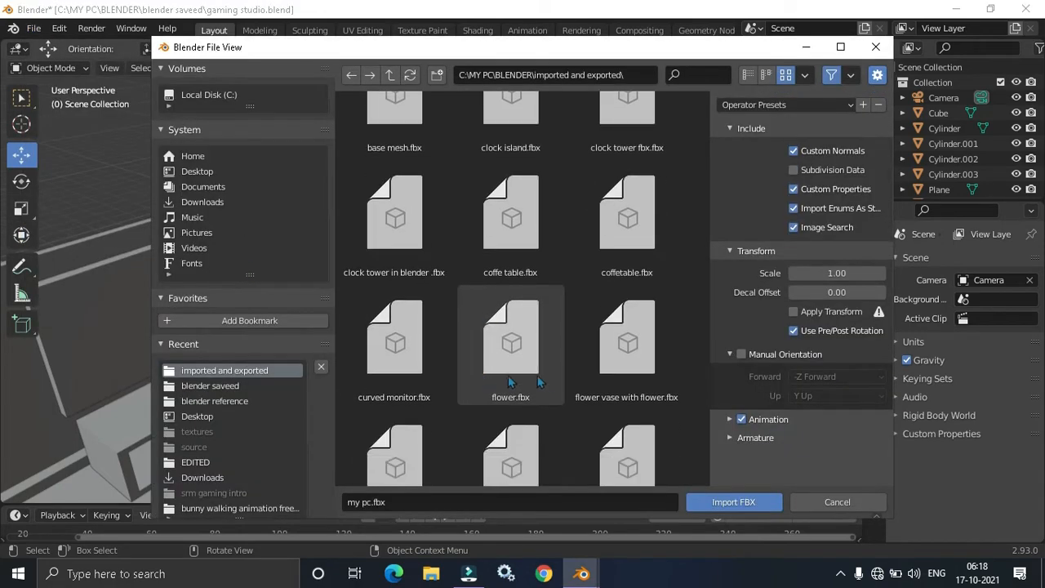
pyautogui.scroll(-3, 478, 415)
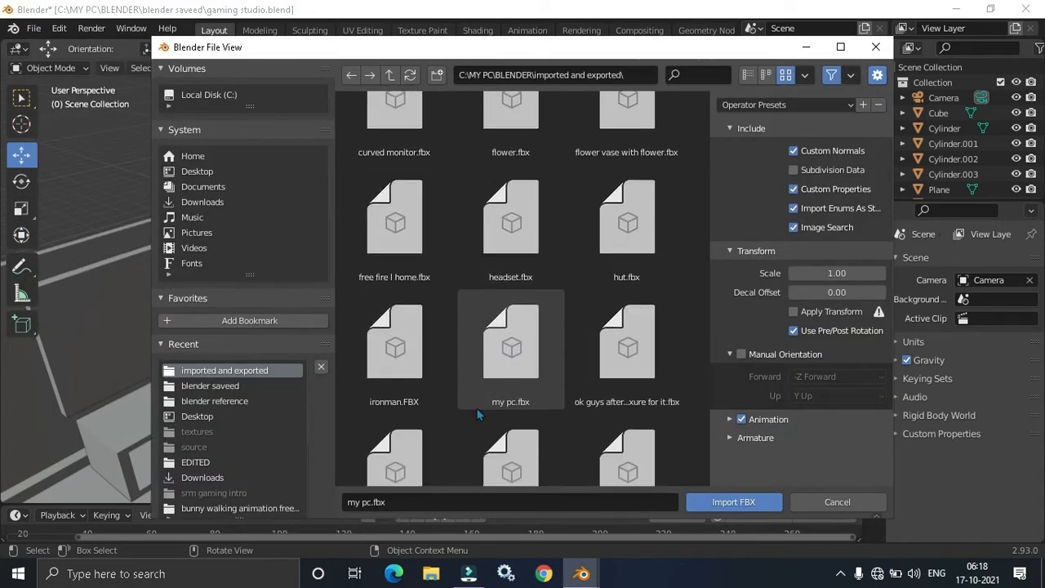
pyautogui.doubleClick(538, 381)
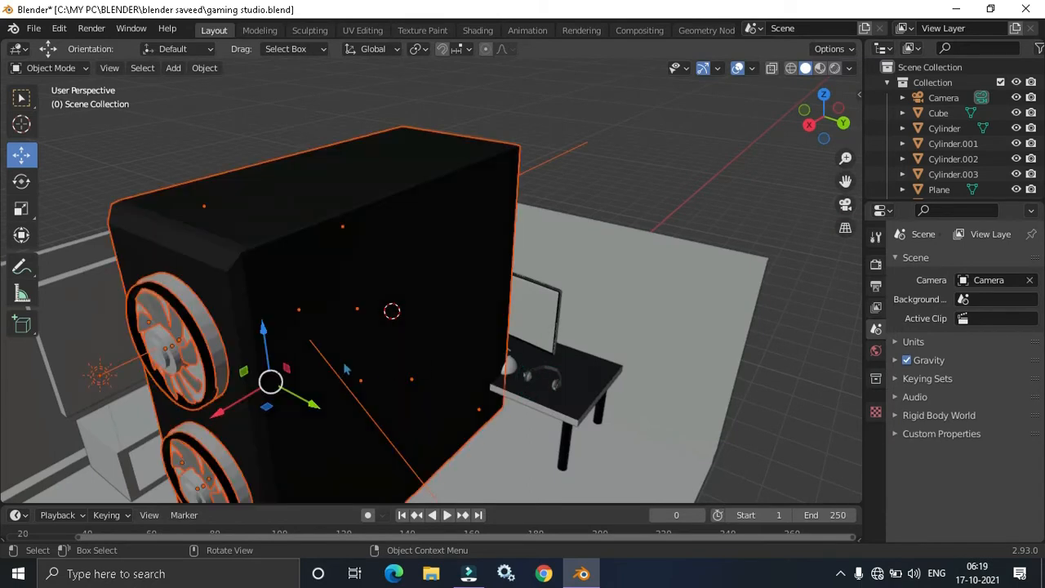
# - Scale the imported PC tower down uniformly to about half its size
pyautogui.scroll(-3, 345, 369)
pyautogui.moveTo(346, 369); pyautogui.dragTo(318, 369, button='middle')
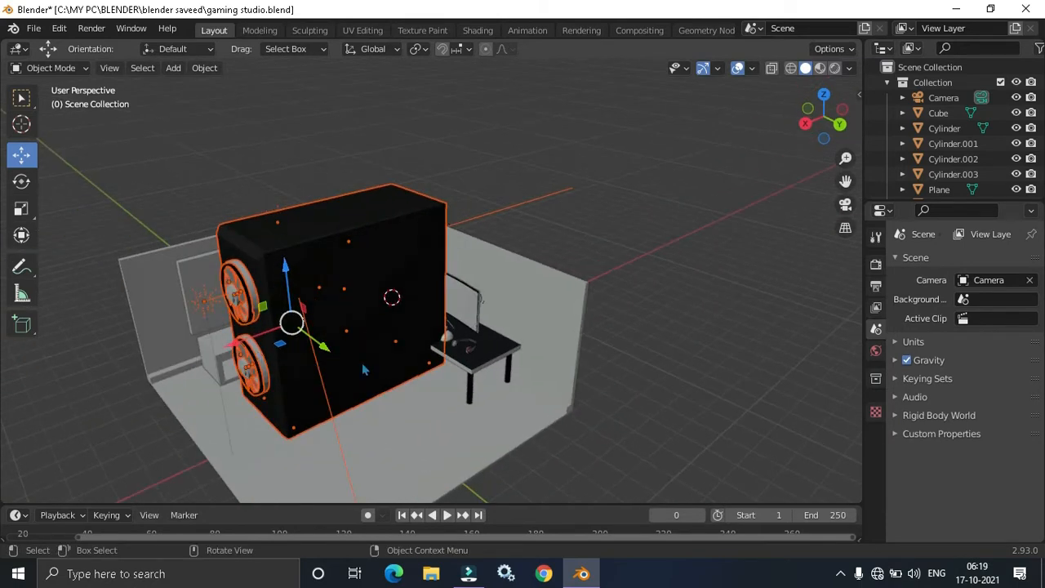
pyautogui.press('s')
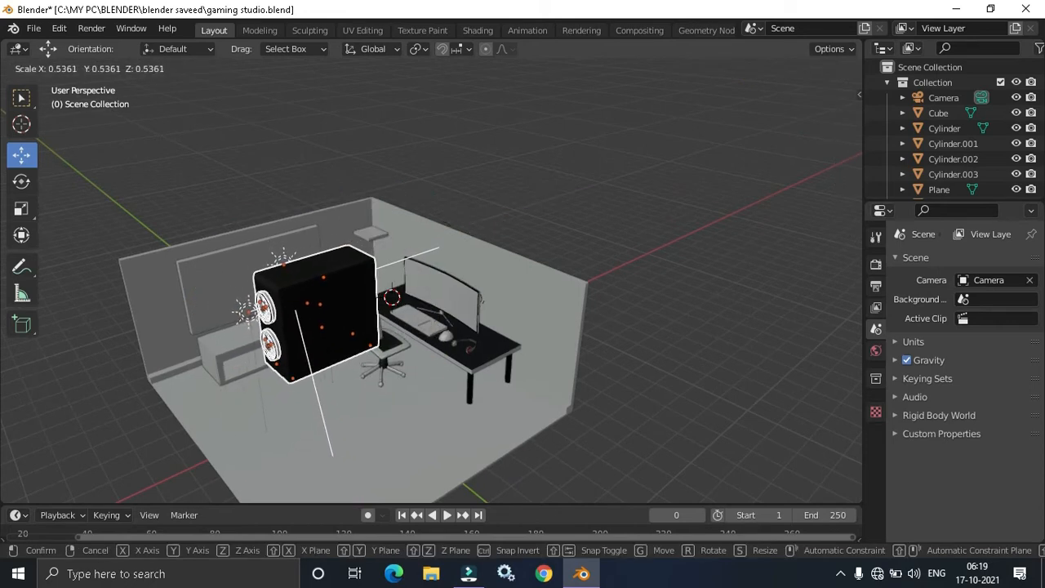
pyautogui.click(335, 340)
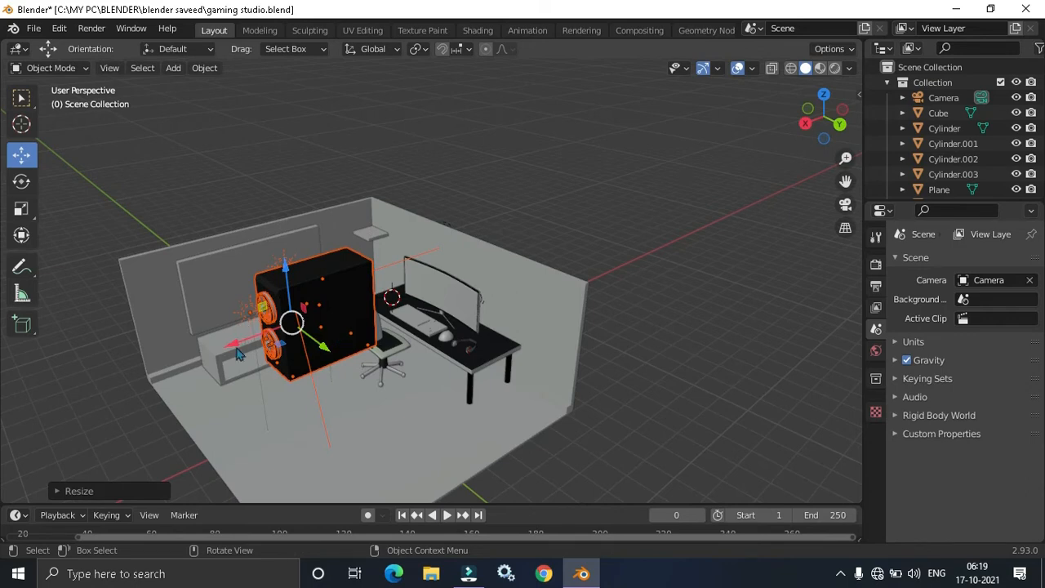
# - Move the PC tower onto the desk beside the monitor, at the end nearest the room corner, and adjust its height
pyautogui.moveTo(235, 349); pyautogui.dragTo(297, 307)
pyautogui.scroll(3, 297, 307)
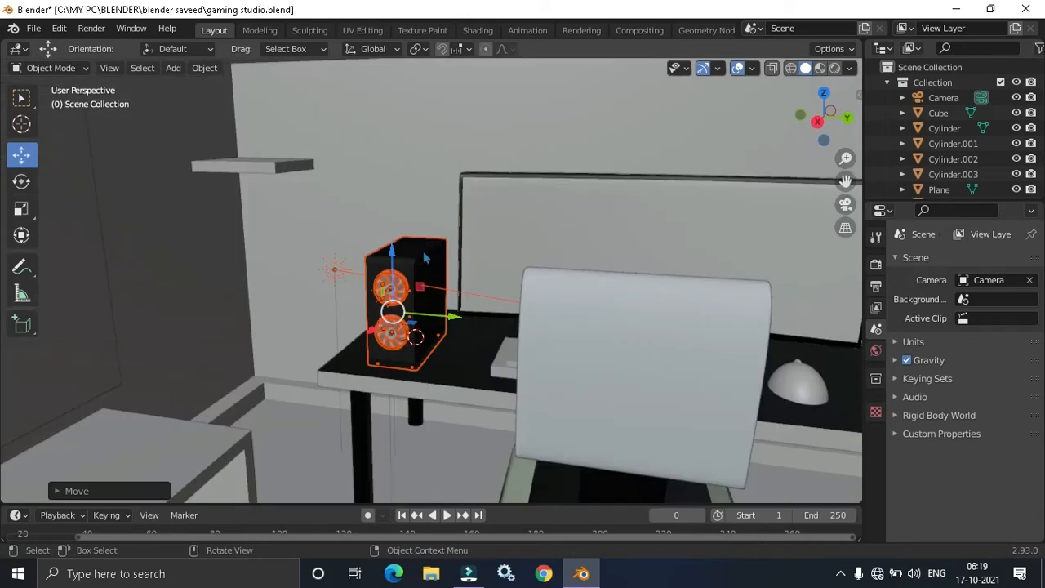
pyautogui.moveTo(392, 268); pyautogui.dragTo(397, 249)
pyautogui.scroll(-5, 500, 321)
pyautogui.moveTo(500, 322); pyautogui.dragTo(502, 281, button='middle')
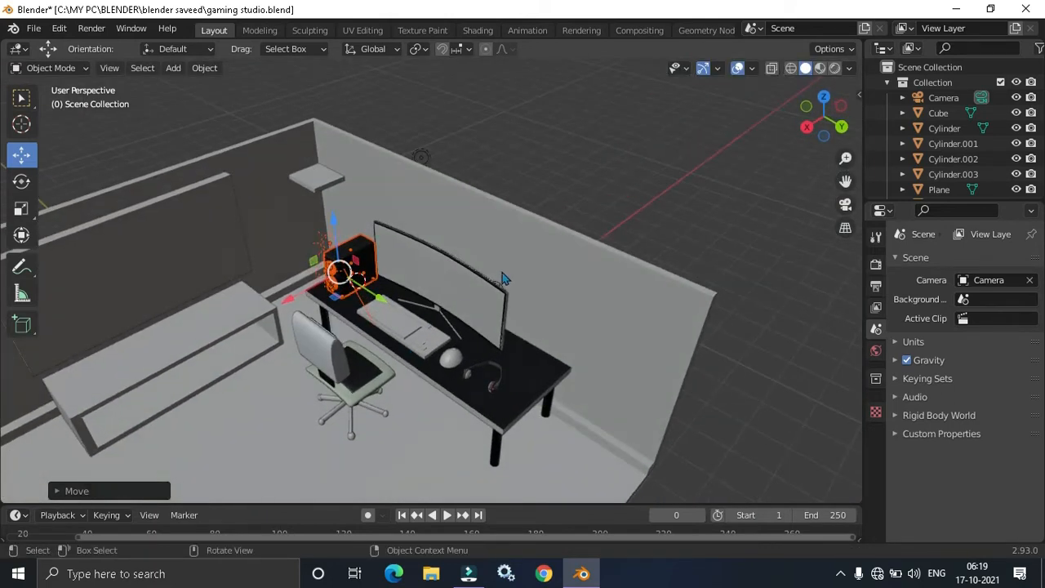
# - Enlarge the PC tower by a factor of about 1.1 and deselect it
pyautogui.press('s')
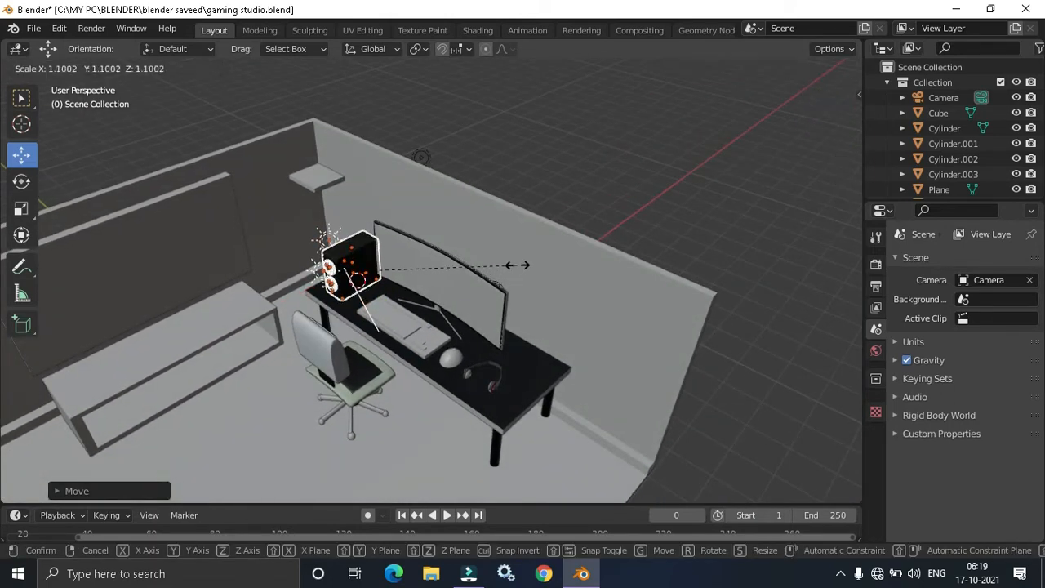
pyautogui.click(519, 266)
pyautogui.click(612, 213)
pyautogui.moveTo(393, 288); pyautogui.dragTo(536, 205, button='middle')
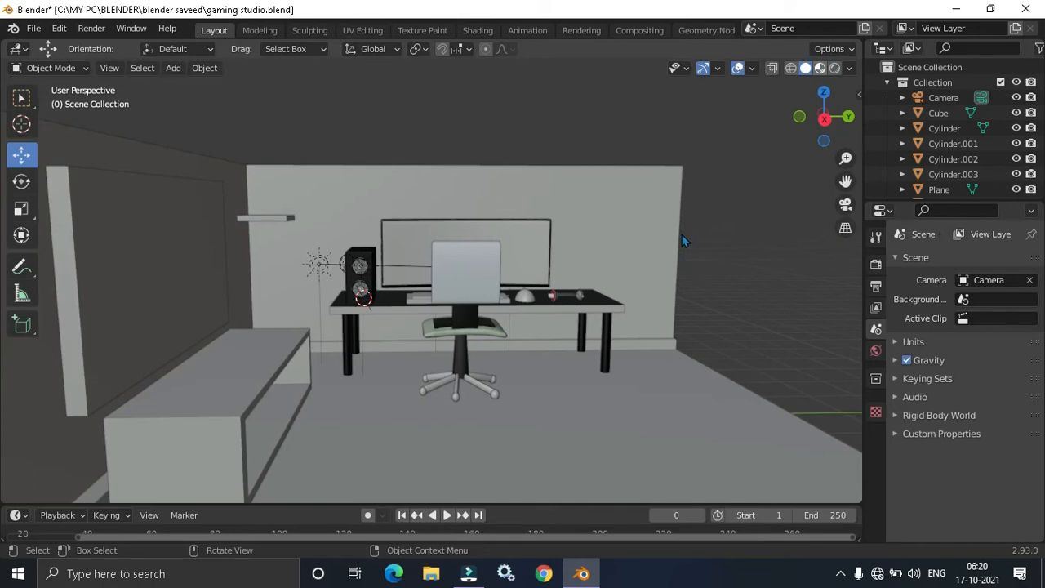
# - Show material preview and, in the Shading workspace, add a second slot with a new material to the PC case in Edit Mode
pyautogui.press('z')
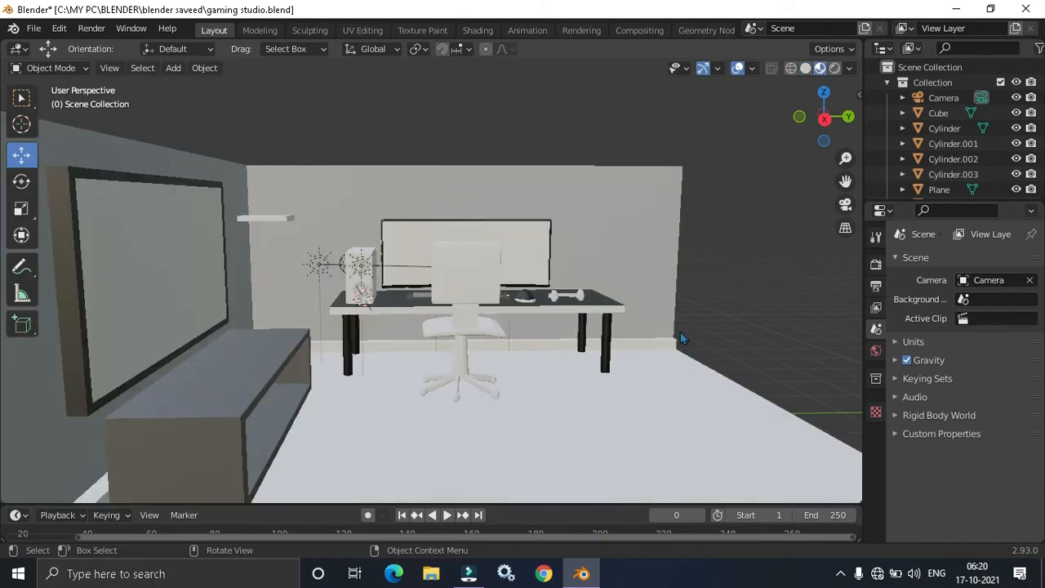
pyautogui.moveTo(660, 343); pyautogui.dragTo(514, 320, button='middle')
pyautogui.scroll(6, 510, 331)
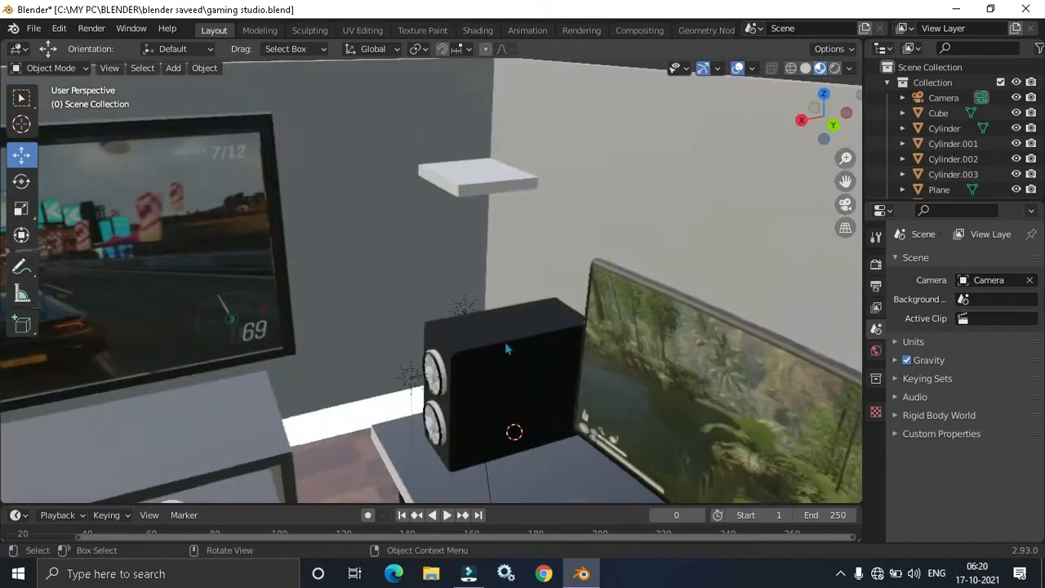
pyautogui.click(477, 31)
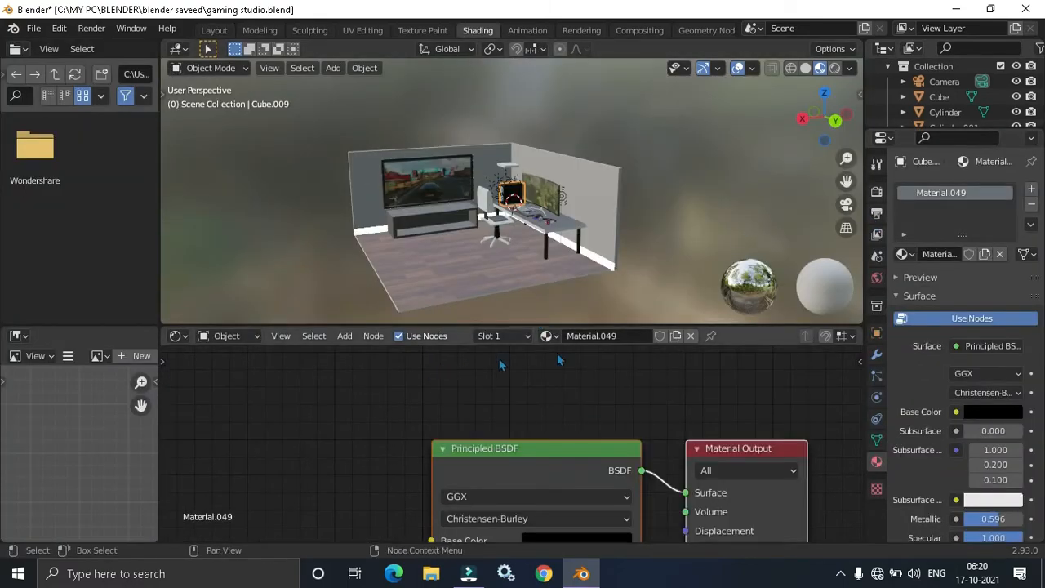
pyautogui.press('Tab')
pyautogui.scroll(8, 507, 188)
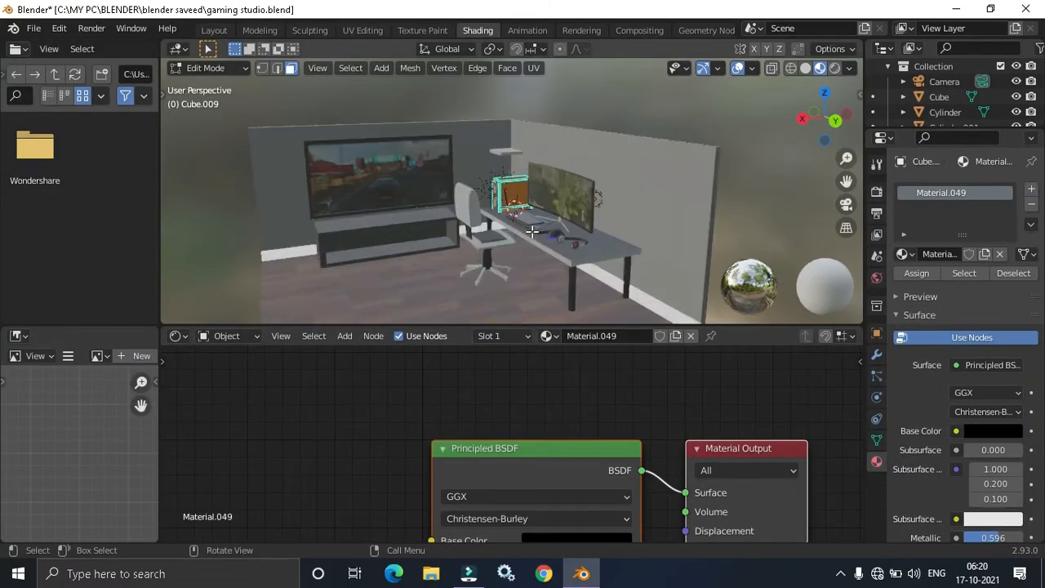
pyautogui.moveTo(507, 188); pyautogui.dragTo(541, 237)
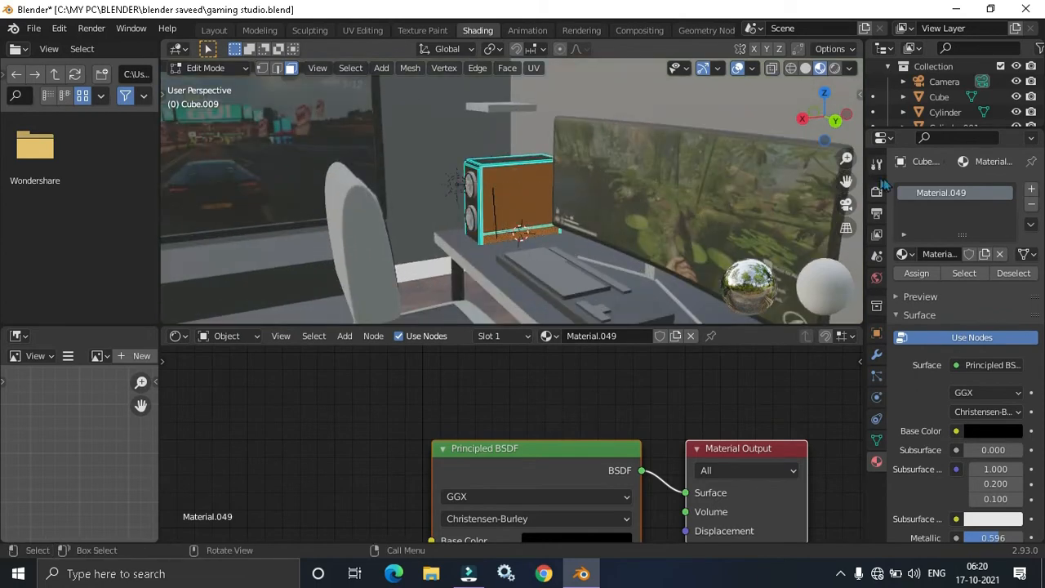
pyautogui.click(1031, 188)
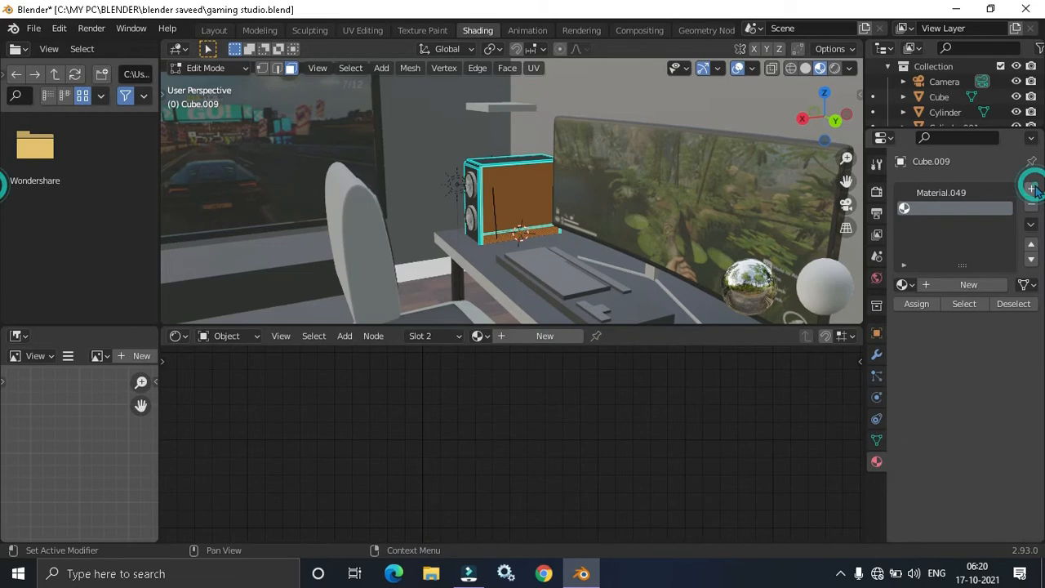
pyautogui.click(967, 283)
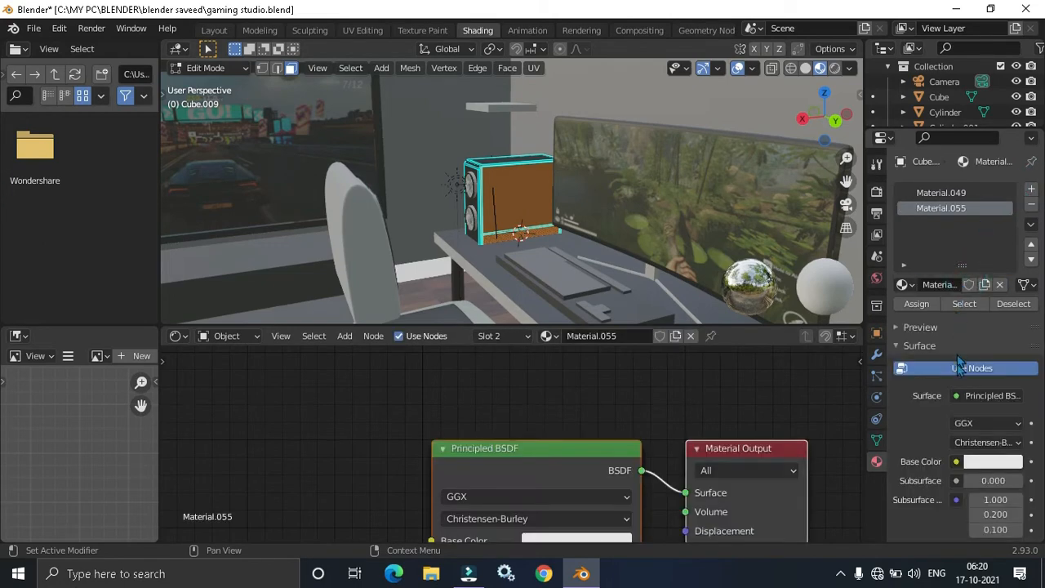
# - Add an Image Texture node to Material.055 and connect its Color output to the Principled BSDF's Base Color
pyautogui.click(344, 336)
pyautogui.click(340, 354)
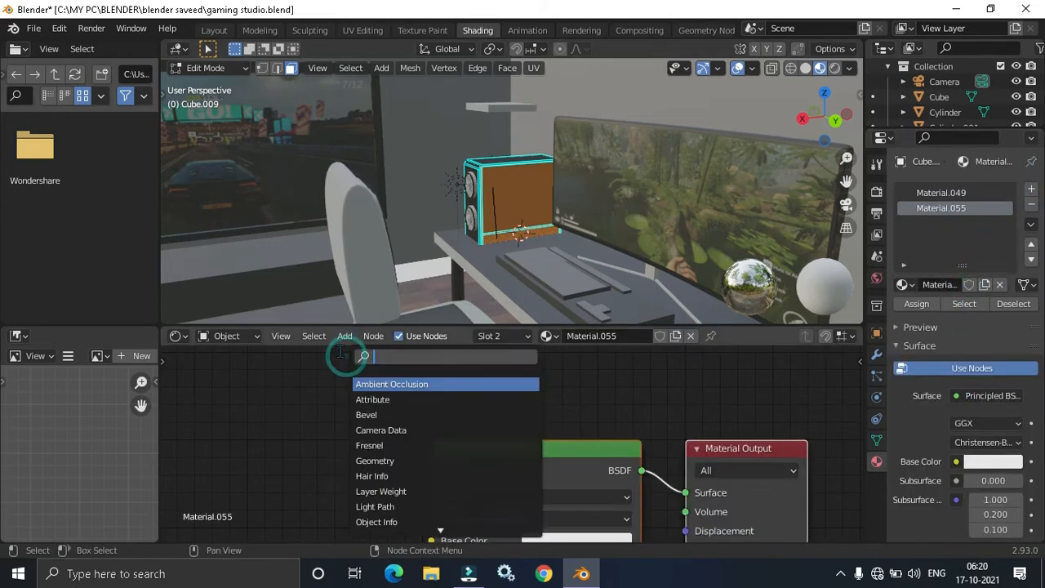
pyautogui.write('image')
pyautogui.press('Return')
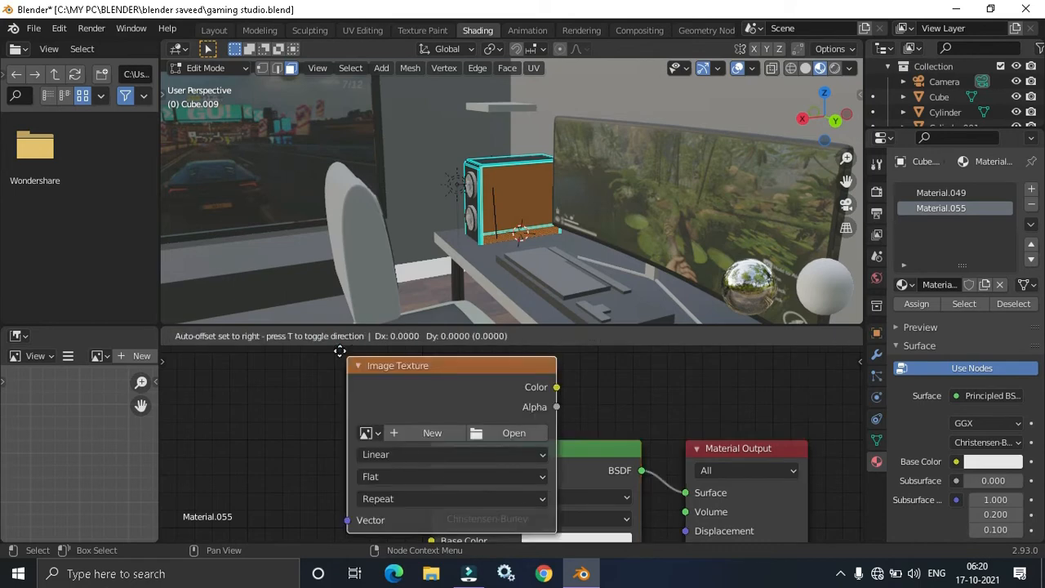
pyautogui.click(833, 474)
pyautogui.moveTo(507, 461); pyautogui.dragTo(573, 381, button='middle')
pyautogui.moveTo(387, 453); pyautogui.dragTo(497, 462)
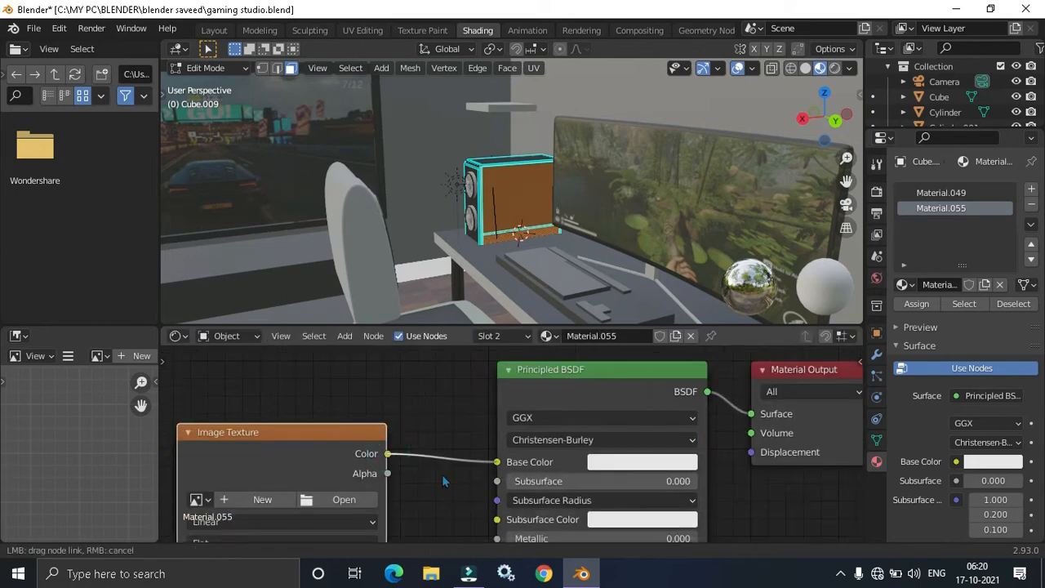
# - Load the PC interior picture 455e99df27b8f69058fe13cf8acfdca0.jpg from the blender reference folder into the Image Texture node
pyautogui.click(337, 500)
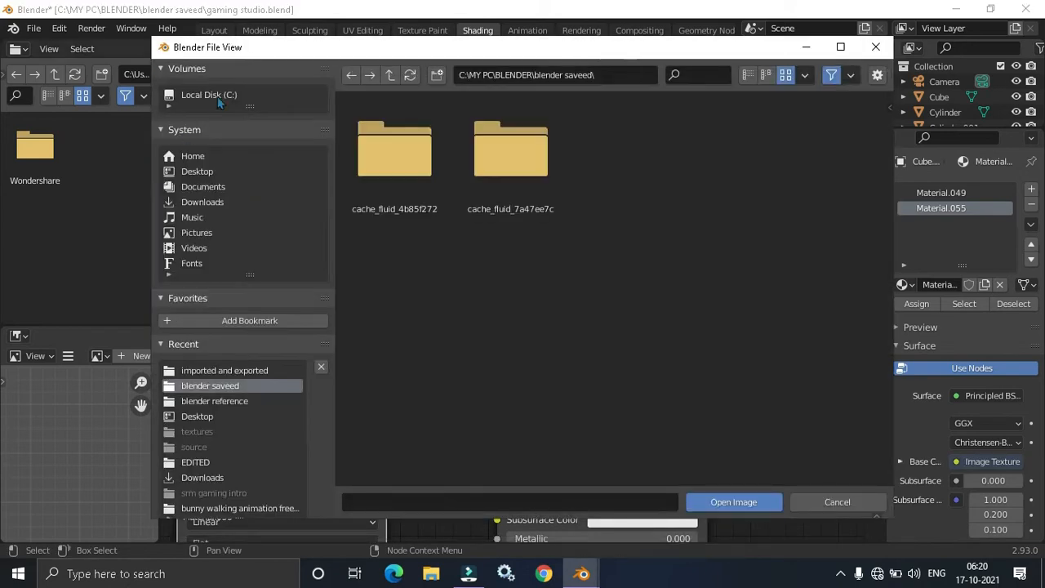
pyautogui.click(217, 95)
pyautogui.click(634, 188)
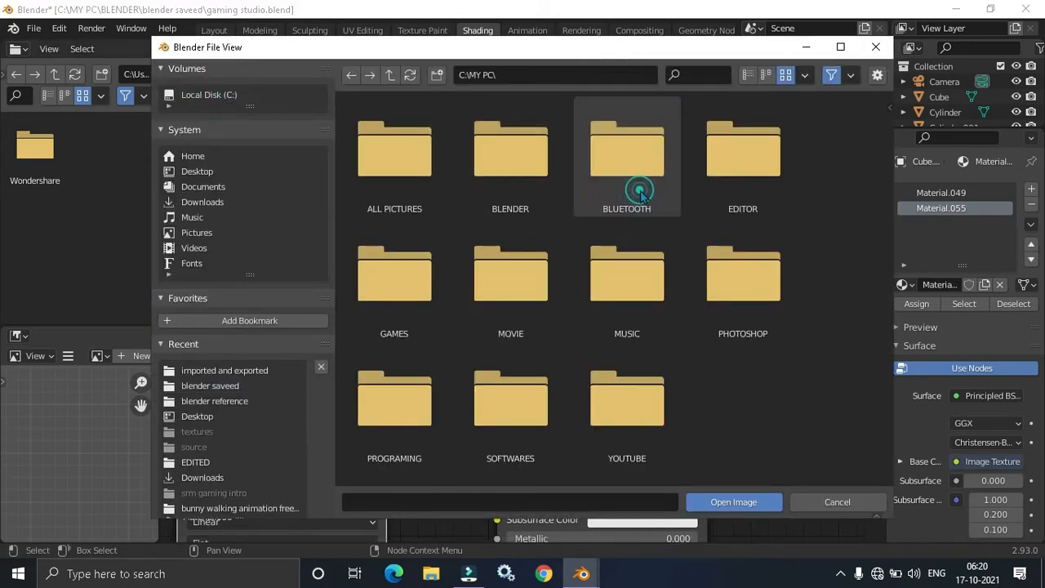
pyautogui.click(522, 178)
pyautogui.click(418, 269)
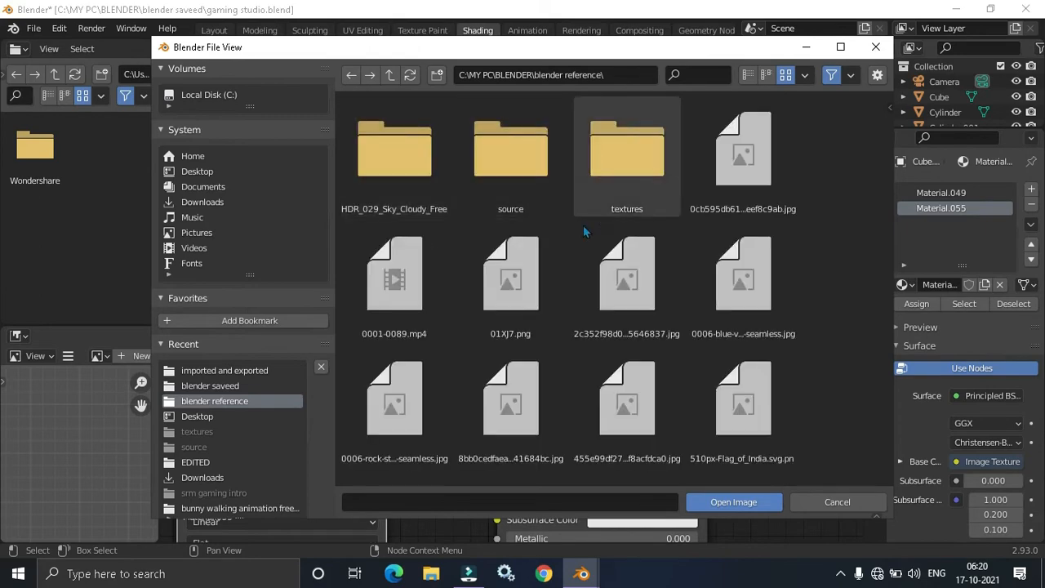
pyautogui.scroll(-2, 637, 252)
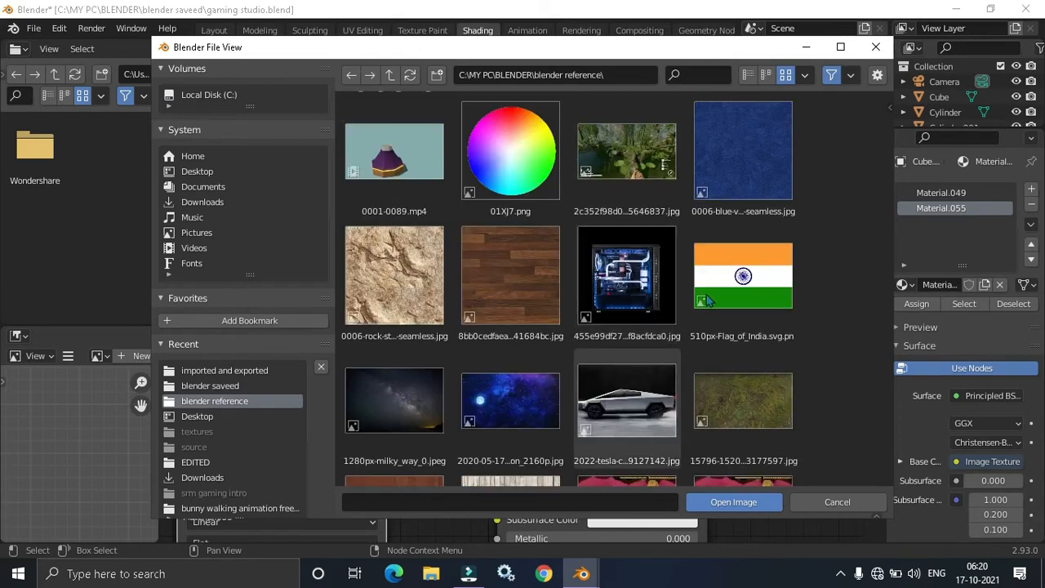
pyautogui.doubleClick(617, 289)
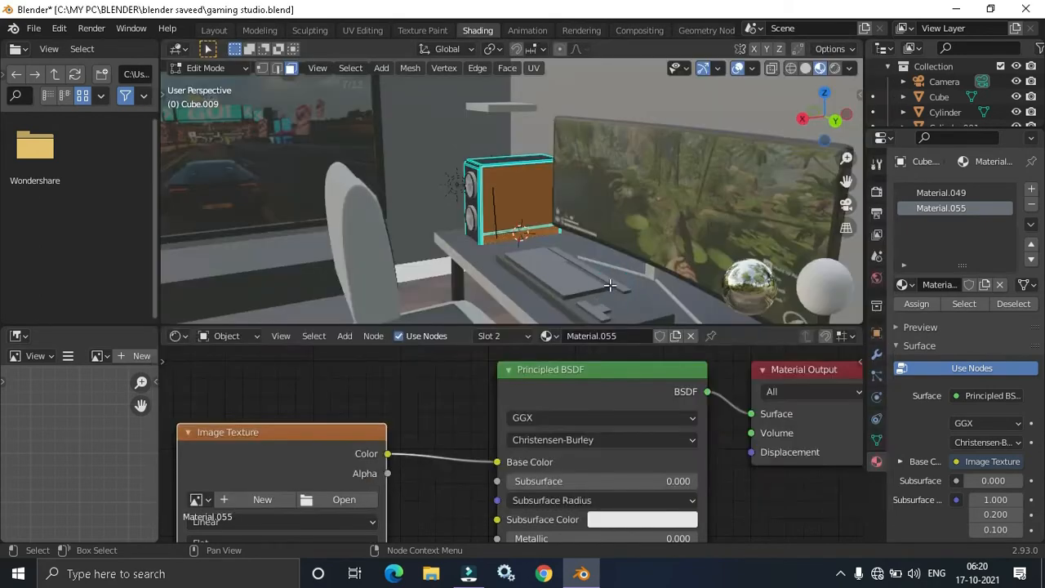
# - Assign Material.055 to the selected side faces of the PC tower in Edit Mode
pyautogui.click(363, 31)
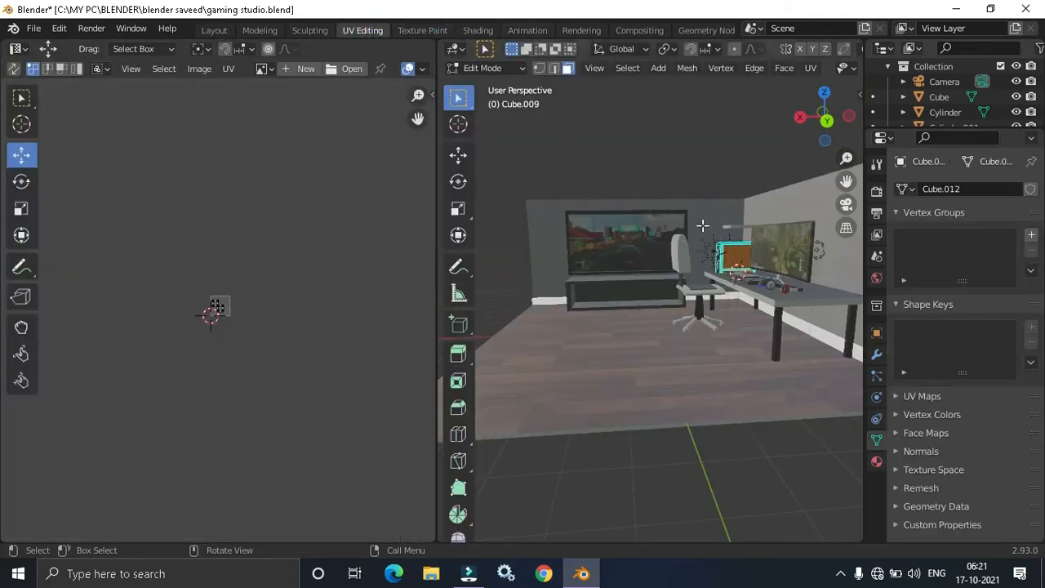
pyautogui.click(481, 30)
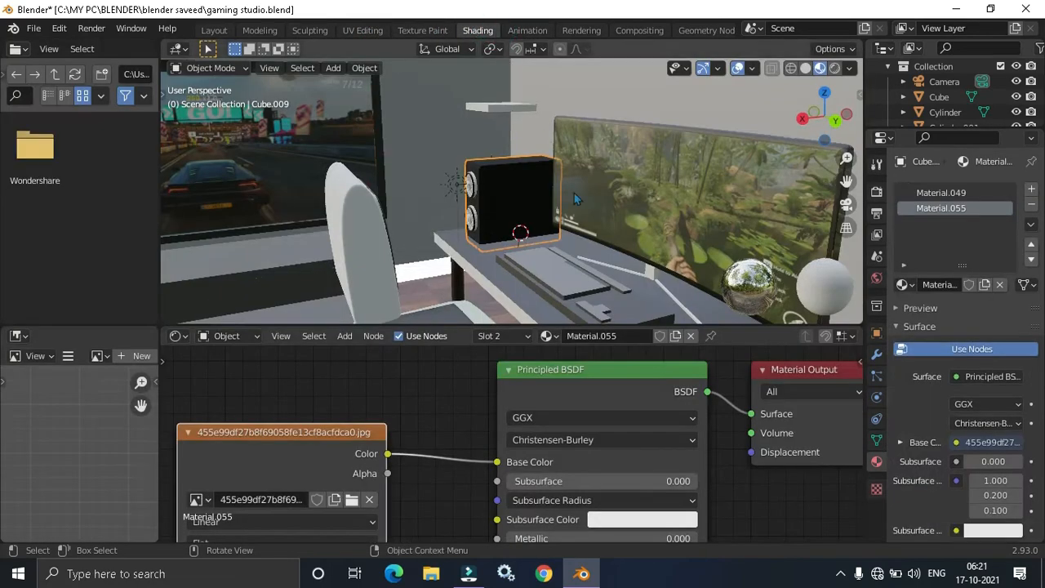
pyautogui.press('Tab')
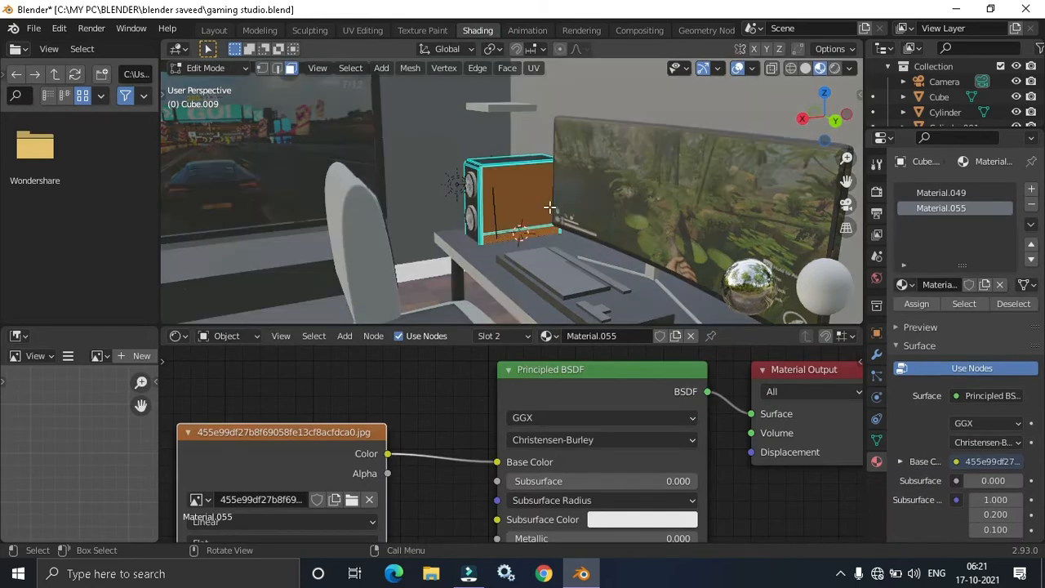
pyautogui.moveTo(553, 214); pyautogui.dragTo(522, 237, button='middle')
pyautogui.moveTo(455, 461); pyautogui.dragTo(466, 432, button='middle')
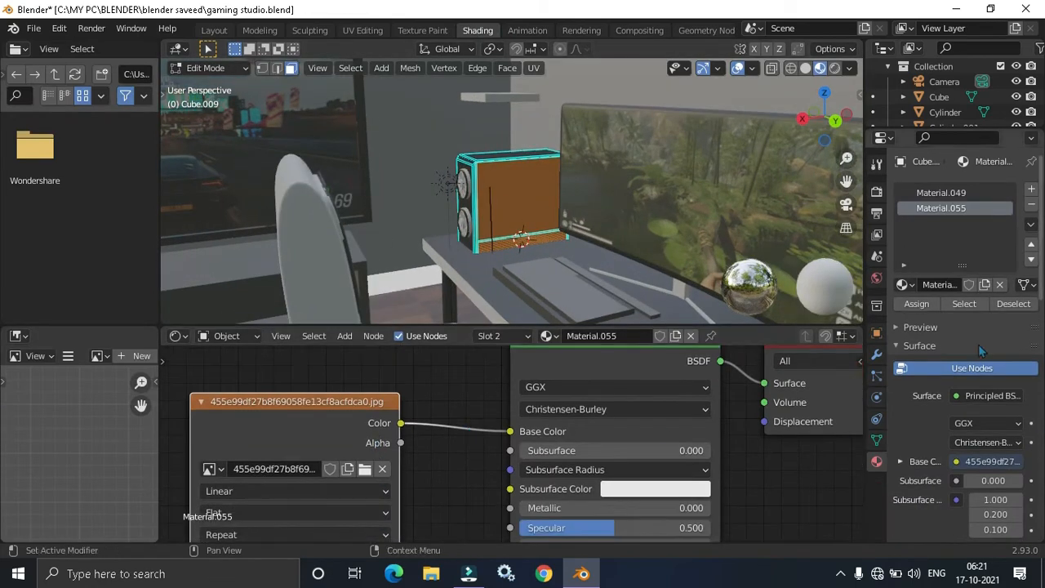
pyautogui.click(918, 303)
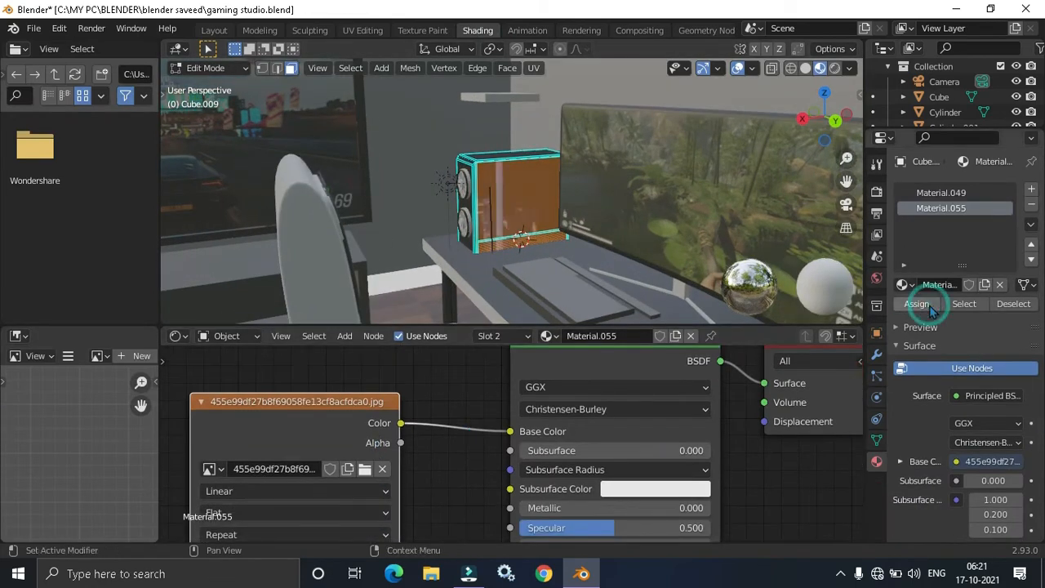
# - In the UV Editing workspace, load the PC interior picture behind the tower's UVs and fit it to view
pyautogui.click(361, 30)
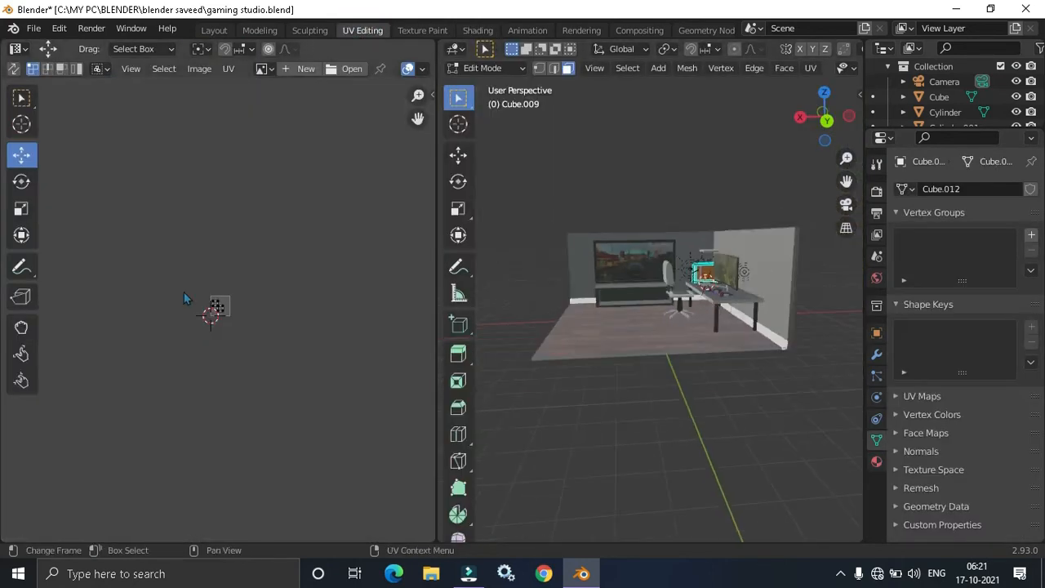
pyautogui.scroll(7, 233, 317)
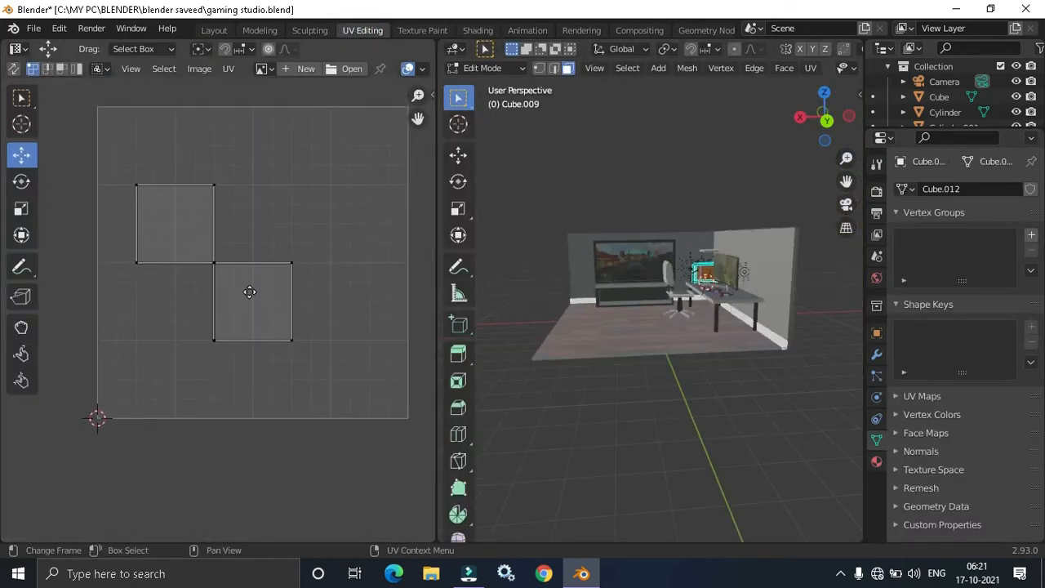
pyautogui.click(353, 71)
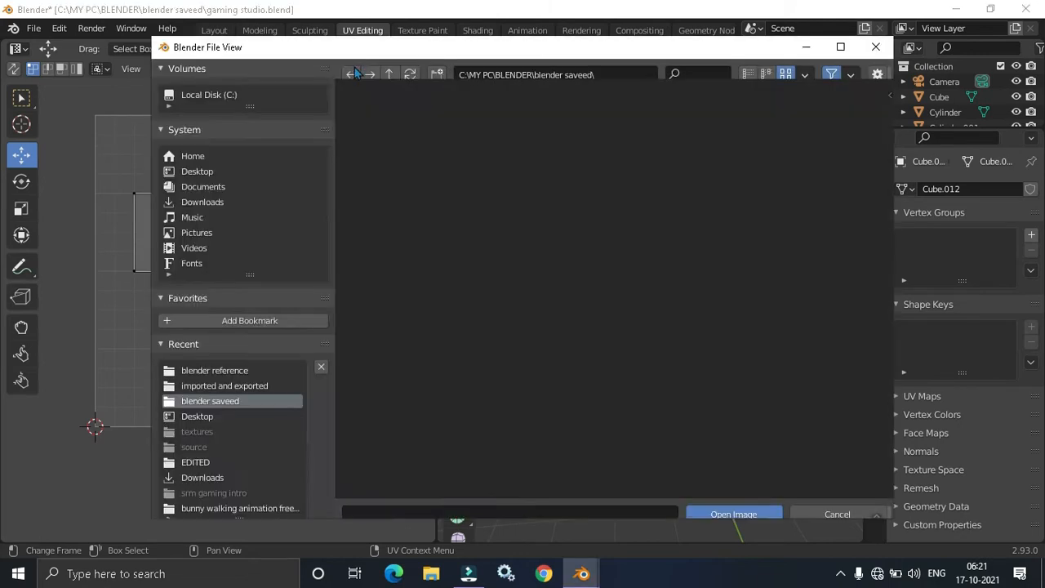
pyautogui.click(214, 101)
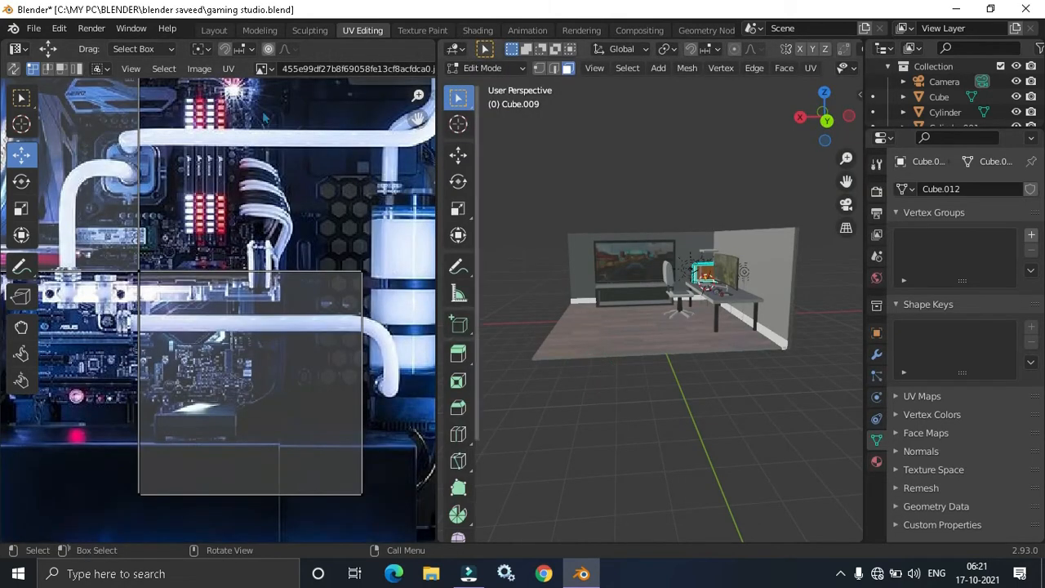
pyautogui.press('Home')
pyautogui.moveTo(172, 282); pyautogui.dragTo(249, 287)
pyautogui.hotkey('ctrl', 'z')
# - Select the thin strip face at the base of the PC tower's side and assign Material.049 to it
pyautogui.scroll(3, 645, 307)
pyautogui.moveTo(645, 306)
pyautogui.keyDown('shift'); pyautogui.mouseDown(button='middle')
pyautogui.moveTo(466, 324)
pyautogui.moveTo(635, 319)
pyautogui.mouseUp(button='middle'); pyautogui.keyUp('shift')
pyautogui.scroll(3, 499, 324)
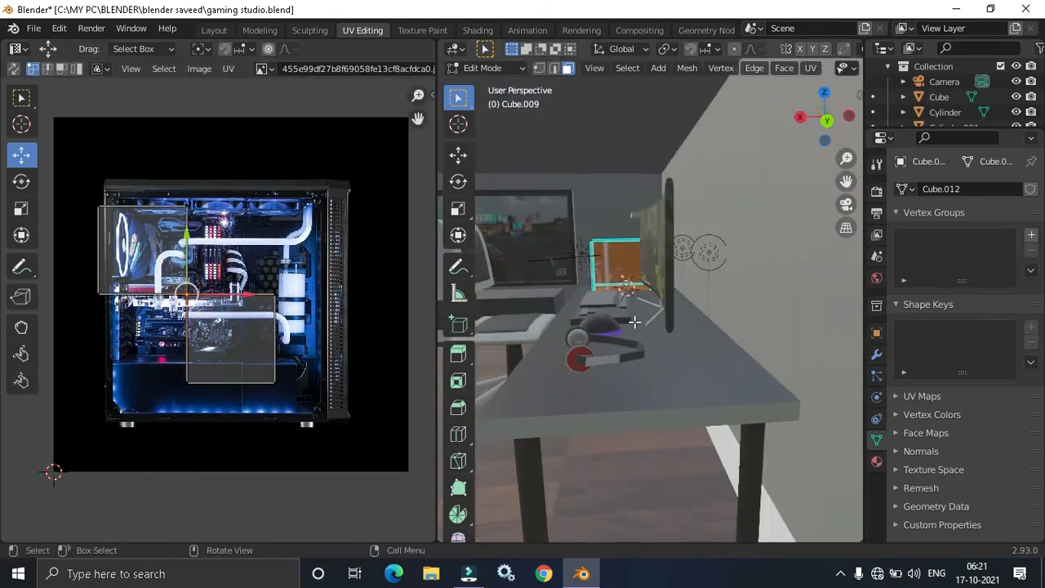
pyautogui.scroll(3, 642, 272)
pyautogui.click(636, 279)
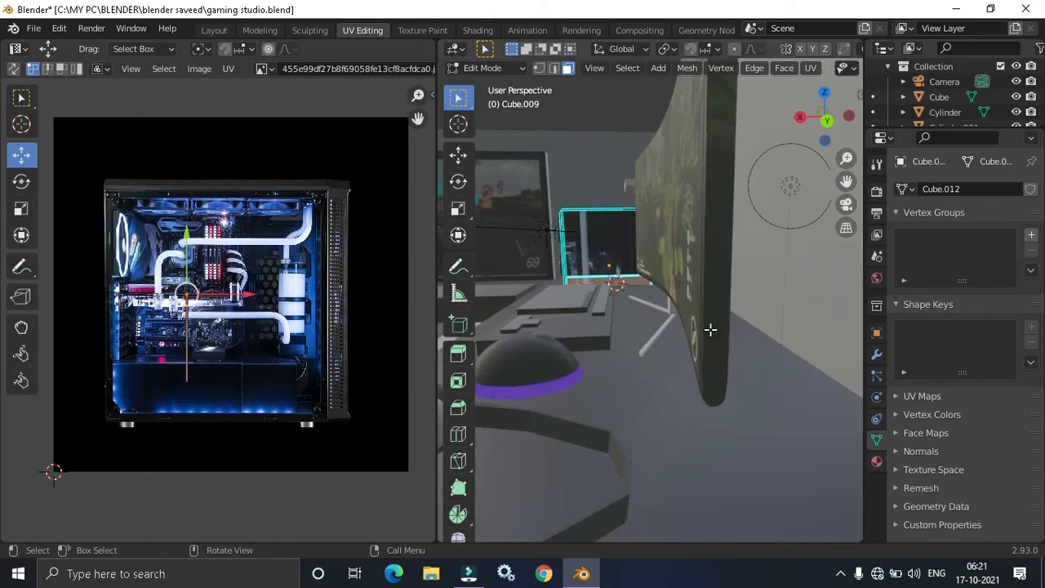
pyautogui.click(876, 461)
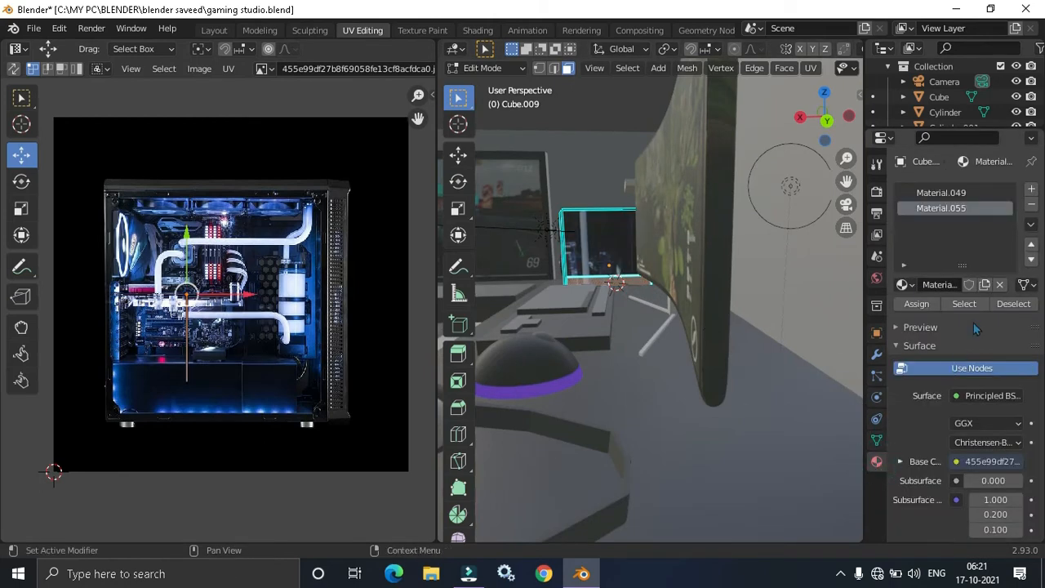
pyautogui.click(1010, 306)
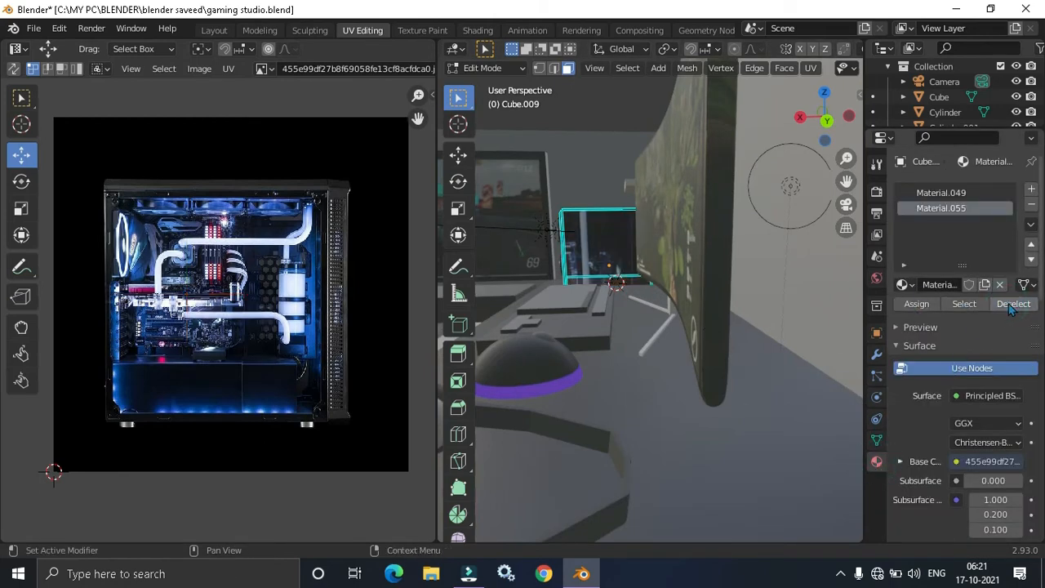
pyautogui.click(618, 260)
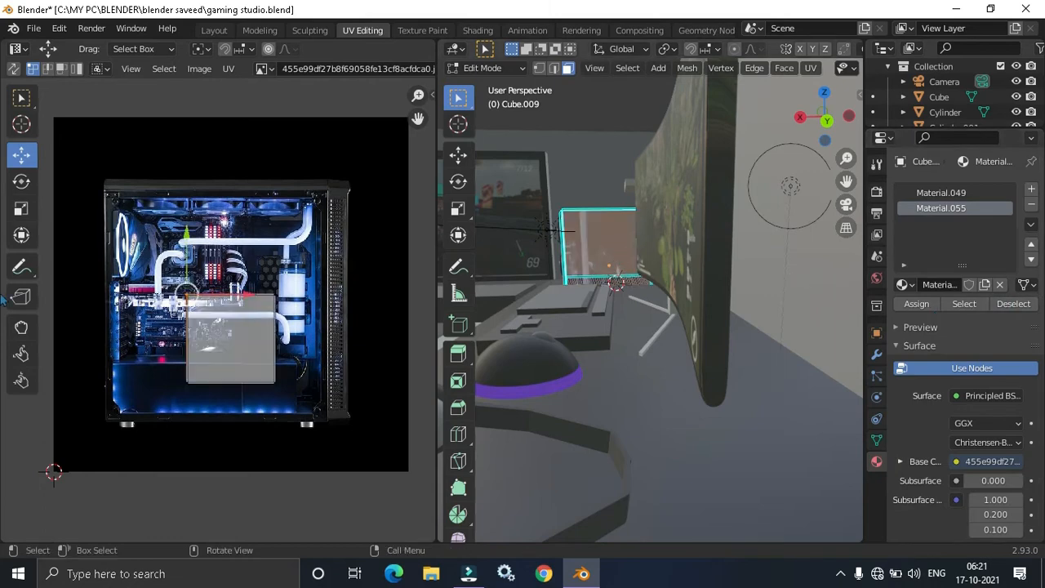
pyautogui.click(957, 195)
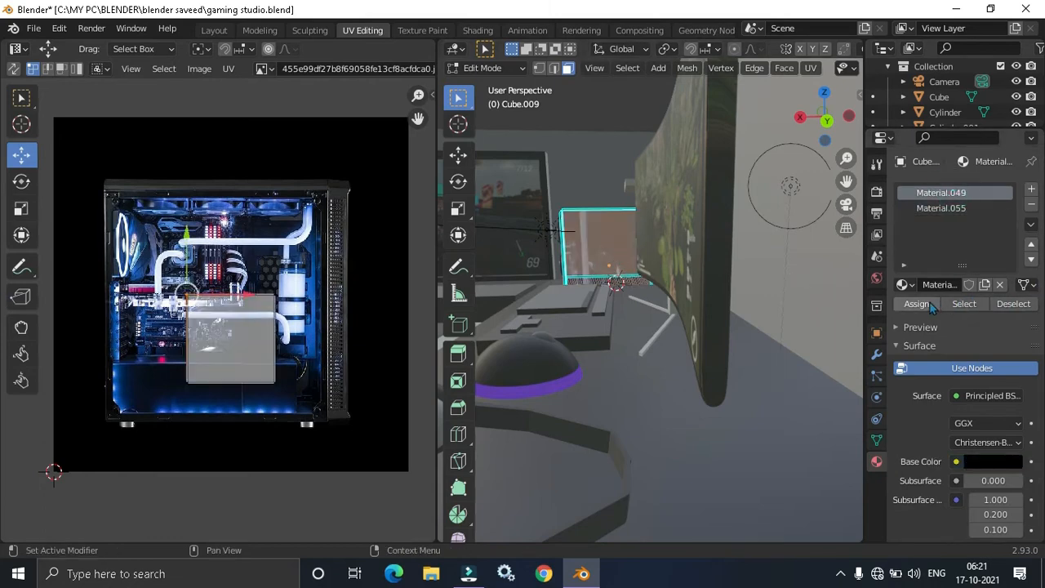
pyautogui.click(632, 282)
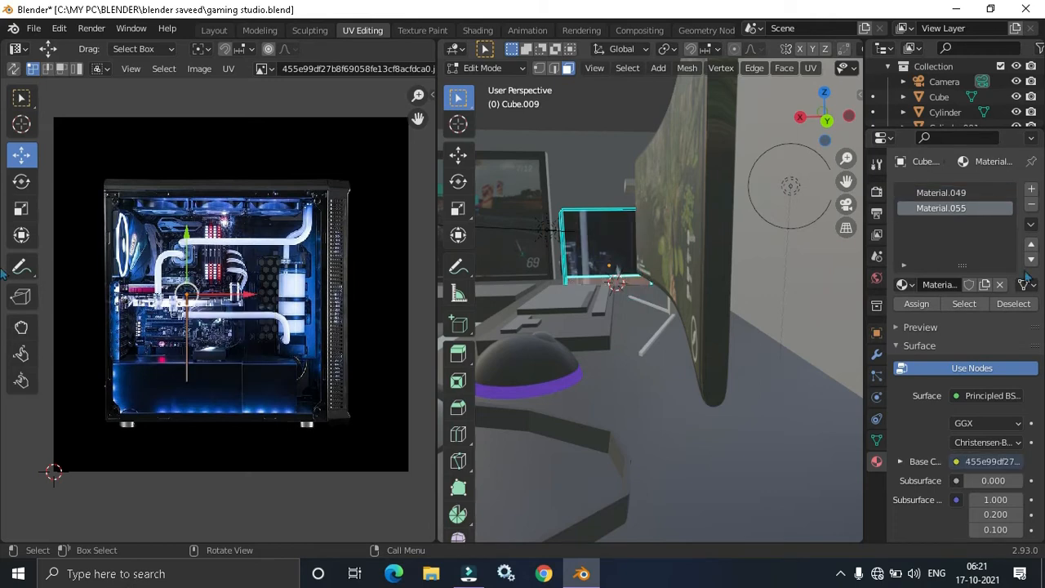
pyautogui.click(957, 193)
pyautogui.click(918, 304)
# - Select the tower's side panel face, roughly double its UV face in size and move it up over the pictured PC interior
pyautogui.click(628, 243)
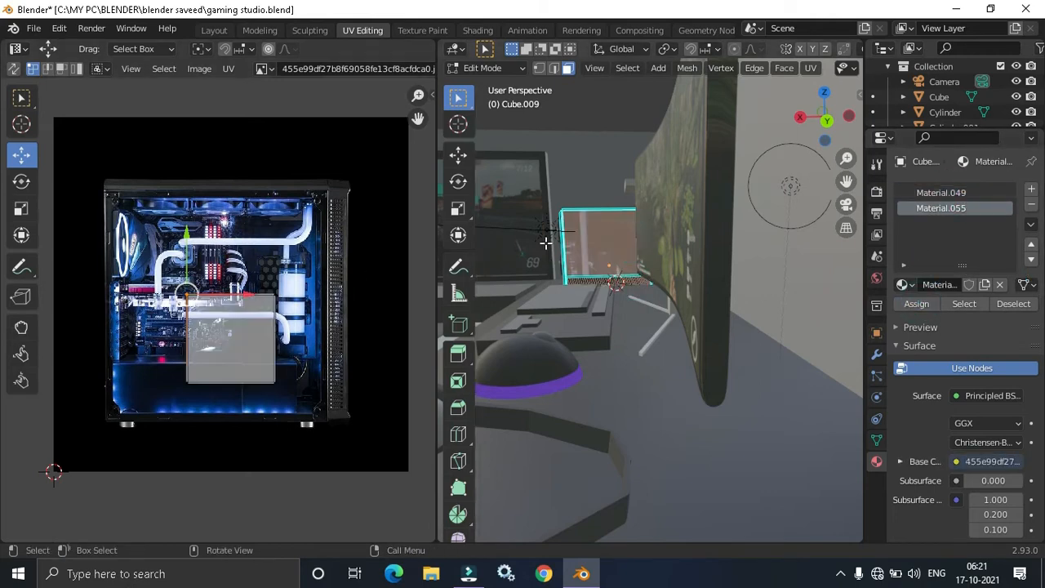
pyautogui.press('a')
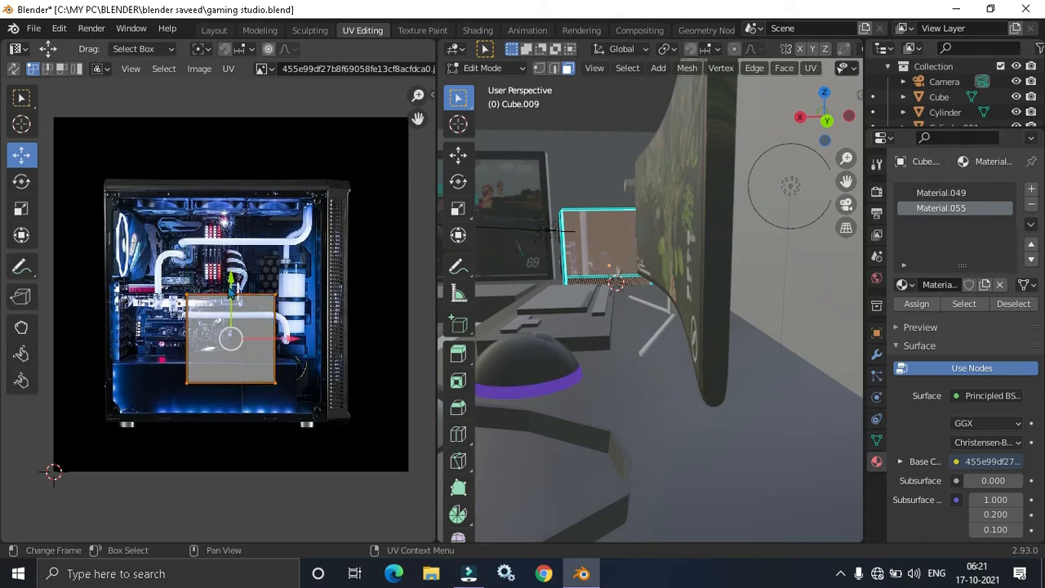
pyautogui.moveTo(231, 282); pyautogui.dragTo(231, 242)
pyautogui.press('s')
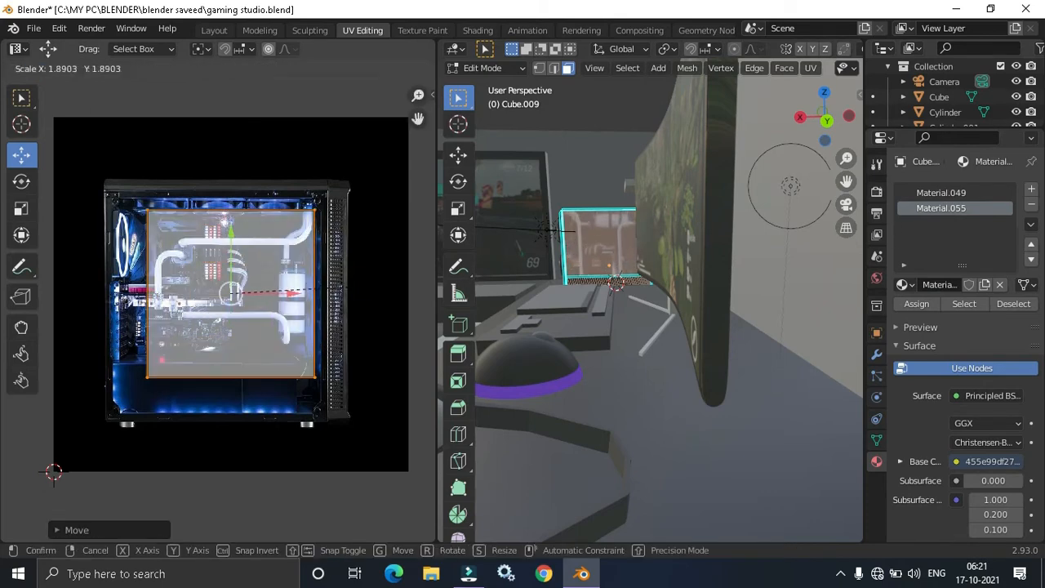
pyautogui.click(361, 285)
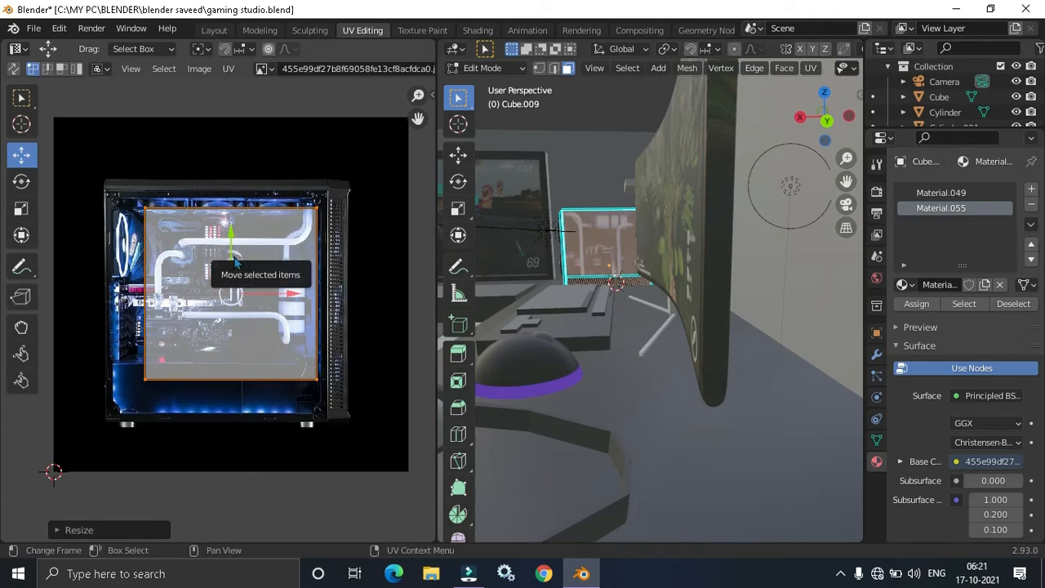
pyautogui.moveTo(235, 260); pyautogui.dragTo(235, 247)
# - Stretch the side panel's UV face along X and shift it along X toward the fan side of the pictured case
pyautogui.press('s')
pyautogui.press('x')
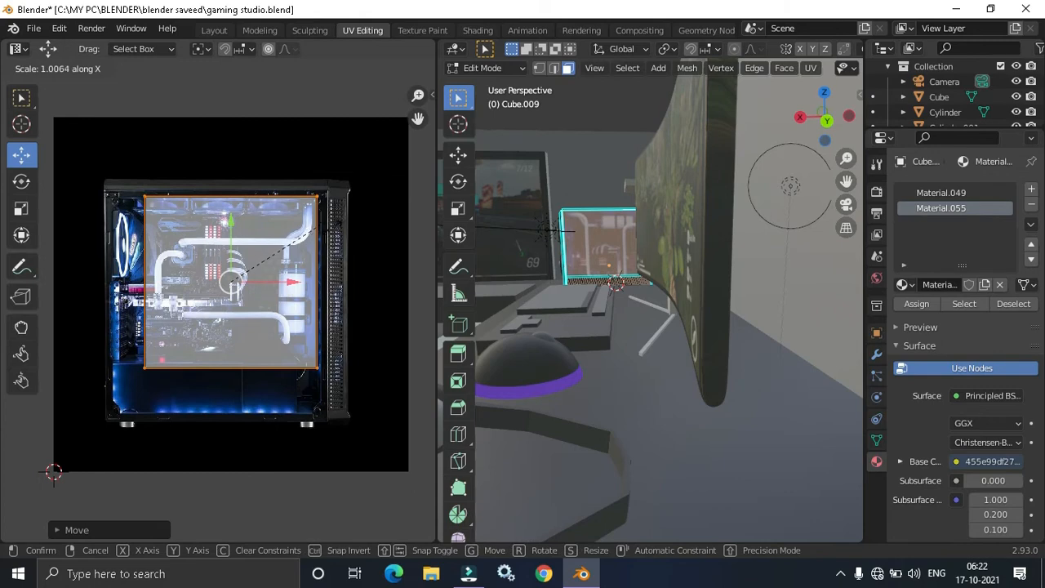
pyautogui.click(333, 232)
pyautogui.press('g')
pyautogui.press('x')
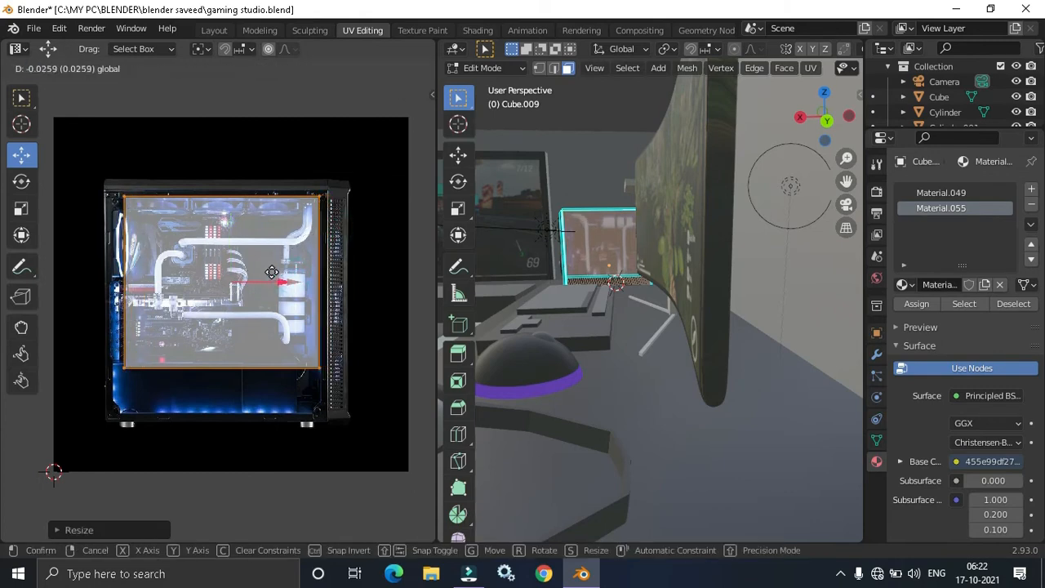
pyautogui.click(311, 259)
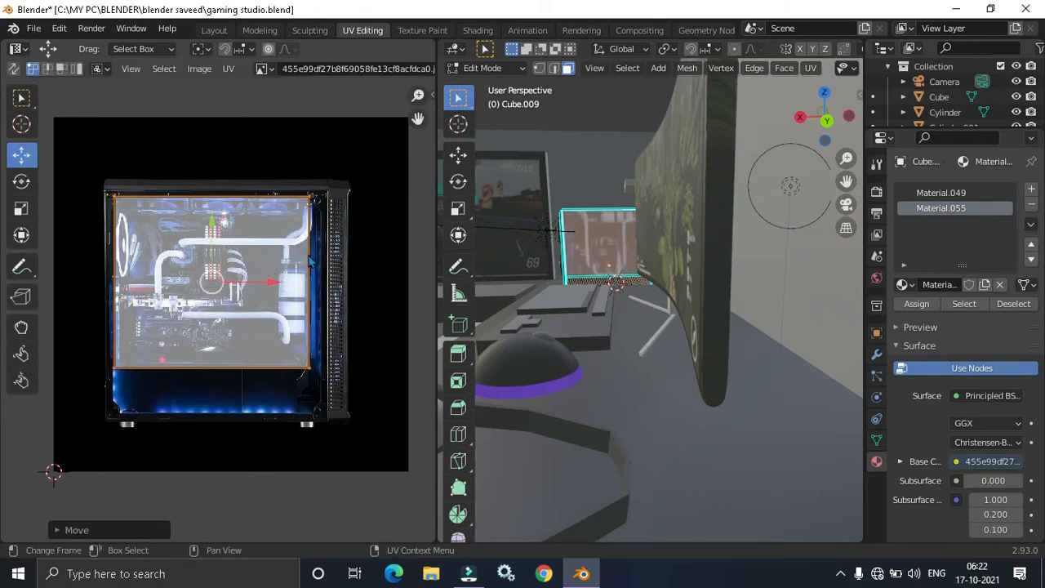
# - Widen the side panel's UV face slightly more along X and nudge it up to match the pictured case window
pyautogui.press('s')
pyautogui.press('x')
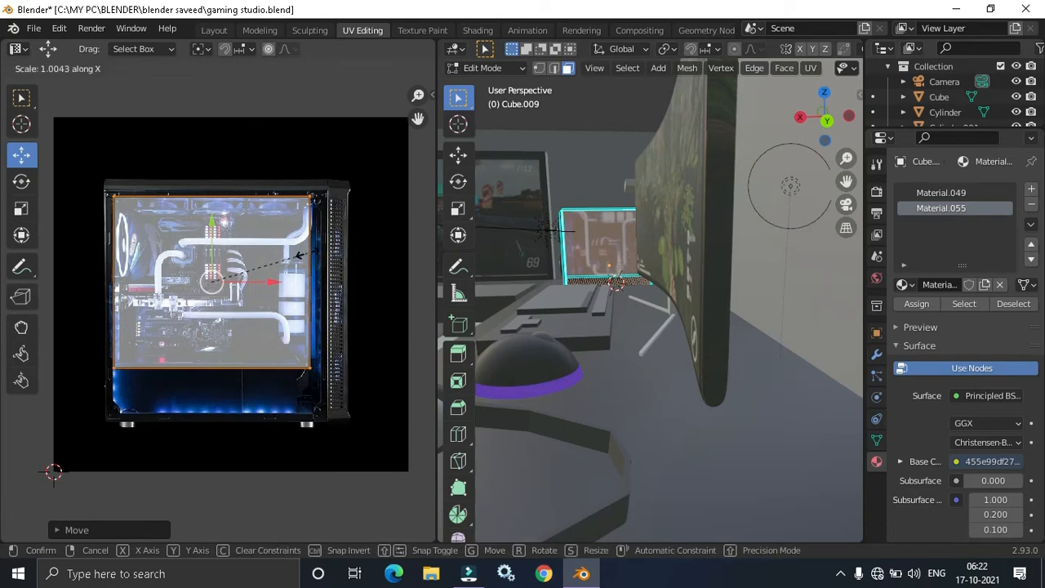
pyautogui.click(316, 251)
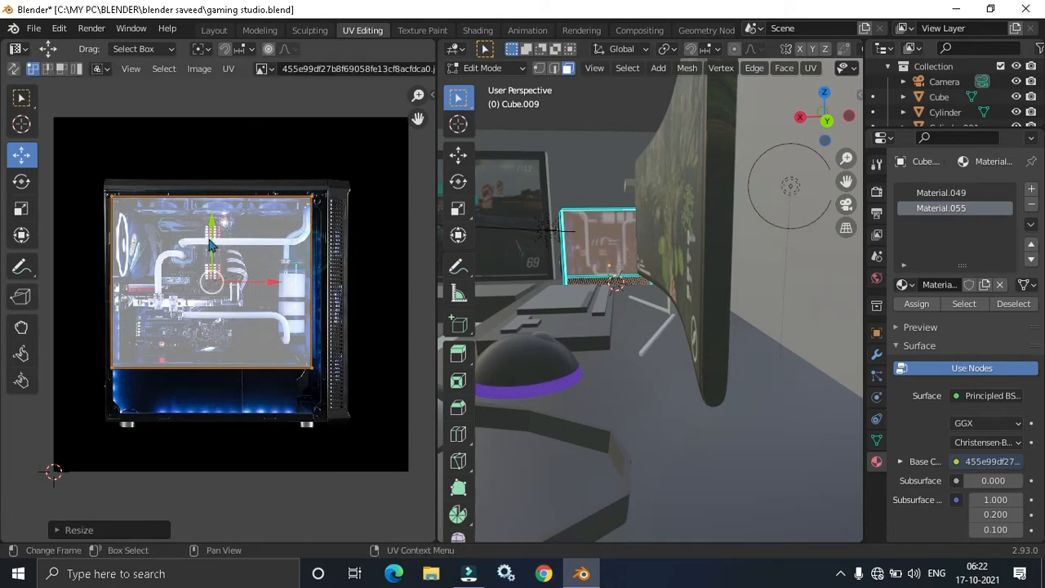
pyautogui.press('g')
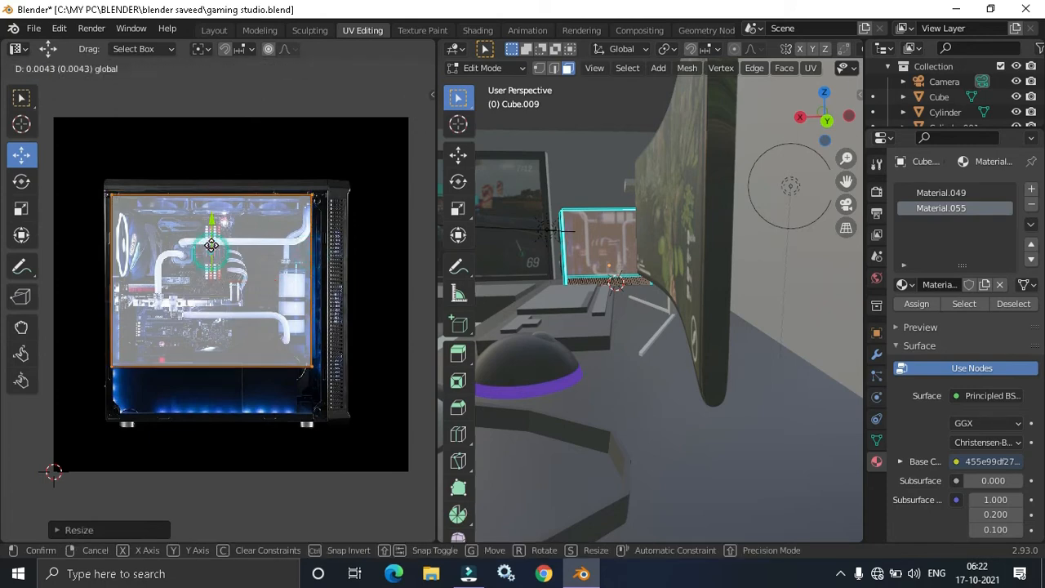
pyautogui.click(350, 231)
pyautogui.press('s')
pyautogui.press('x')
pyautogui.click(264, 252)
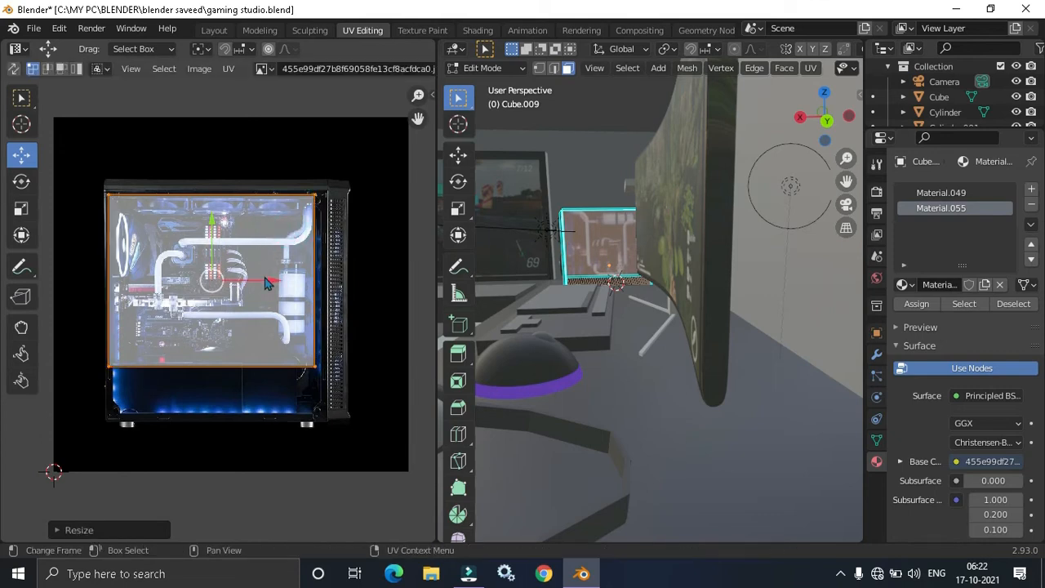
# - Shift the side panel's UV face along X by about 0.013 to centre it over the pictured case window
pyautogui.moveTo(267, 276); pyautogui.dragTo(272, 278)
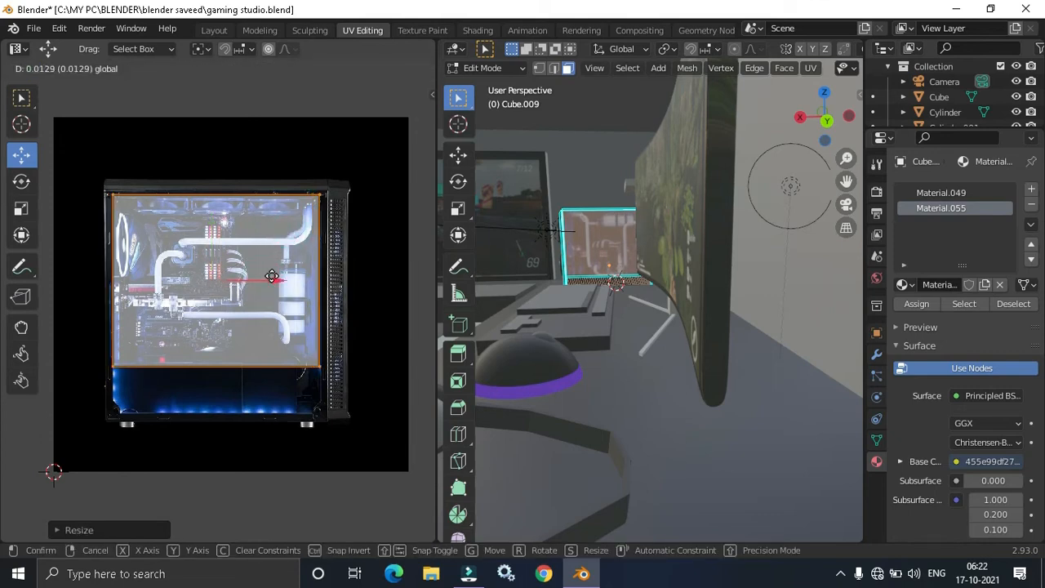
pyautogui.click(603, 205)
pyautogui.press('Tab')
pyautogui.moveTo(603, 207); pyautogui.dragTo(492, 234, button='middle')
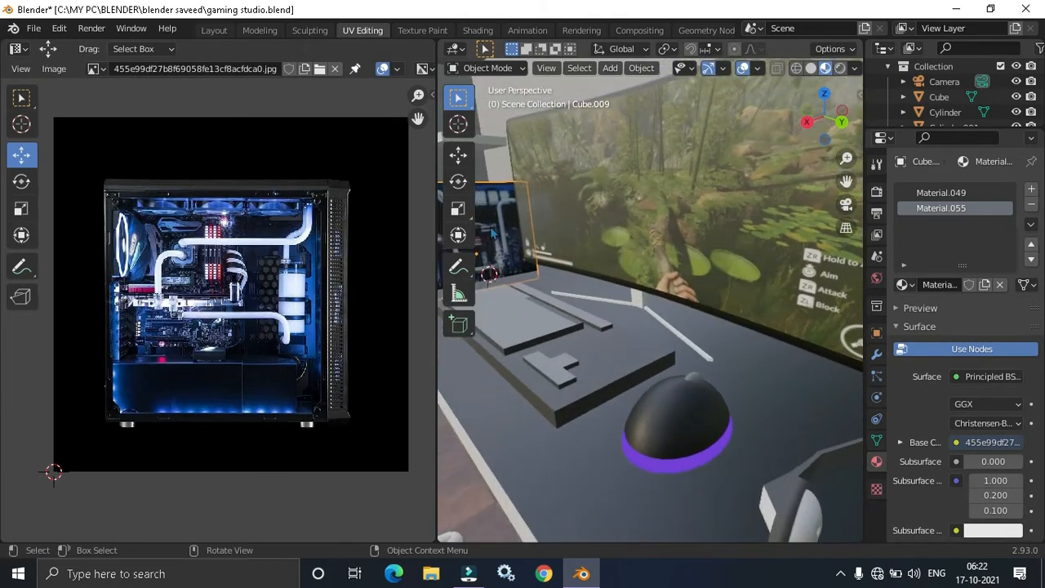
pyautogui.press('Tab')
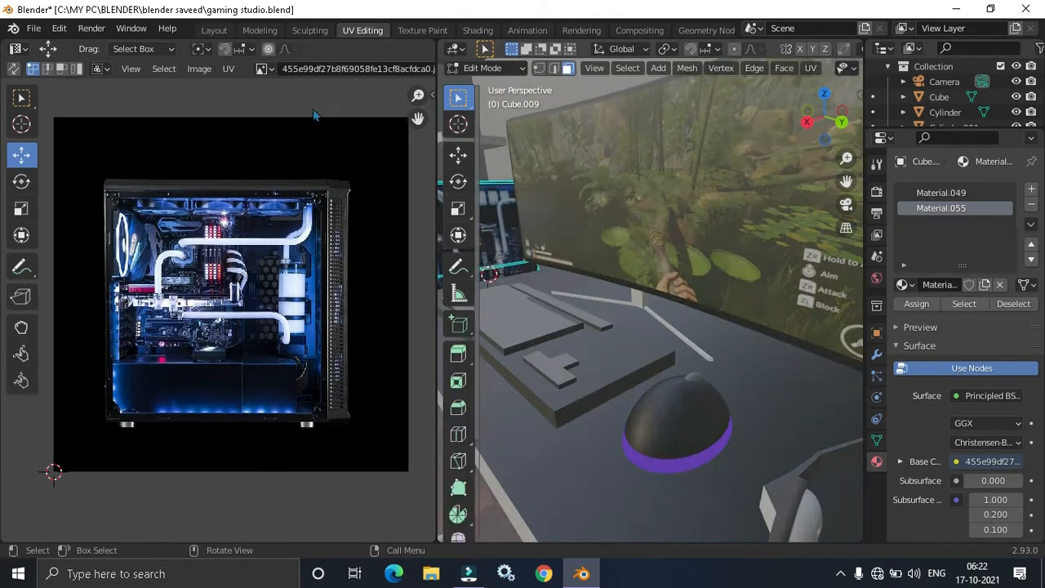
# - In the Layout workspace, extrude the PC tower's side panel face inward by about 0.09 m
pyautogui.click(214, 30)
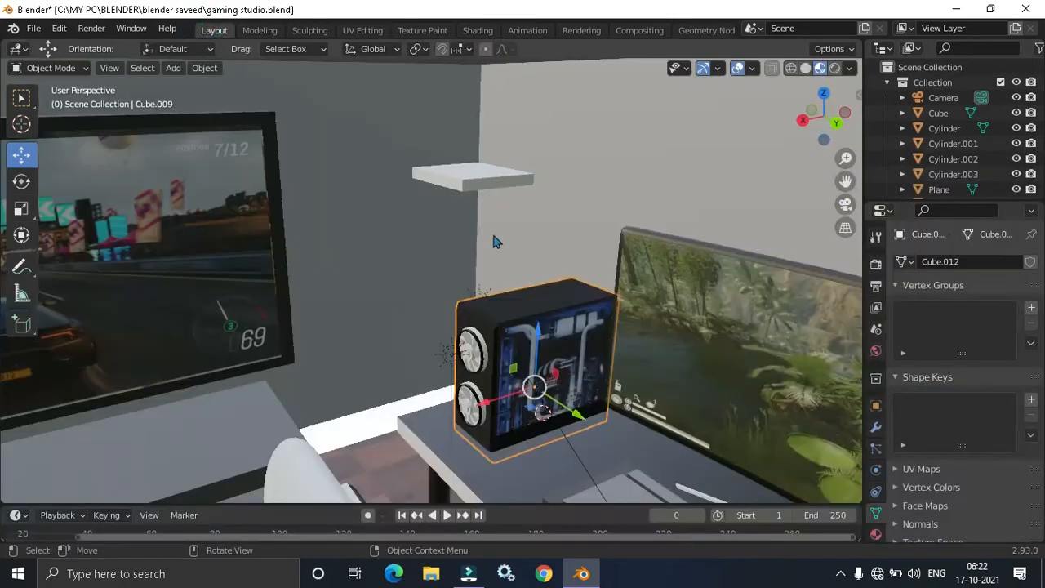
pyautogui.scroll(4, 571, 286)
pyautogui.press('Tab')
pyautogui.moveTo(634, 360); pyautogui.dragTo(647, 304, button='middle')
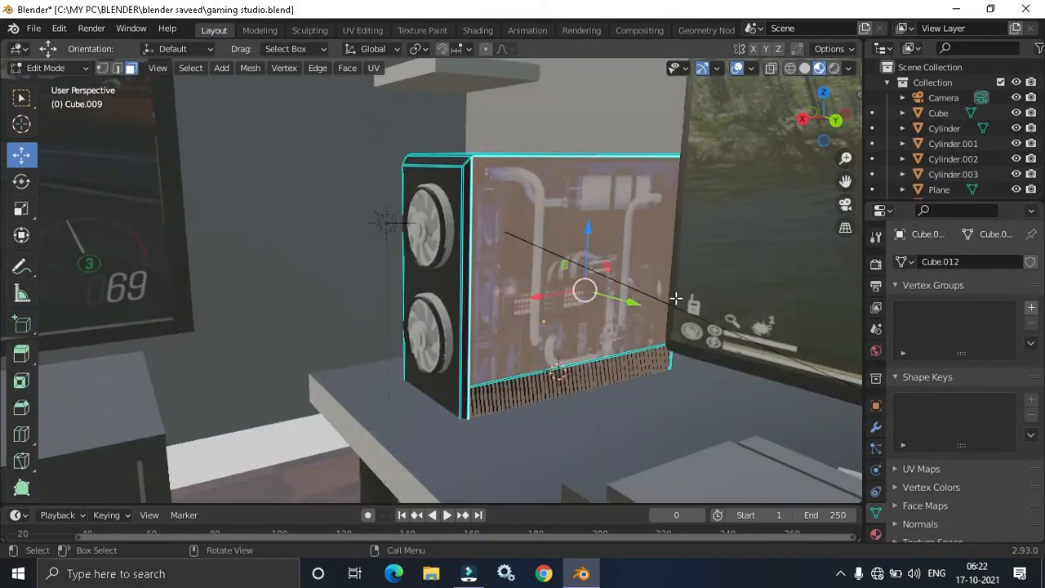
pyautogui.press('e')
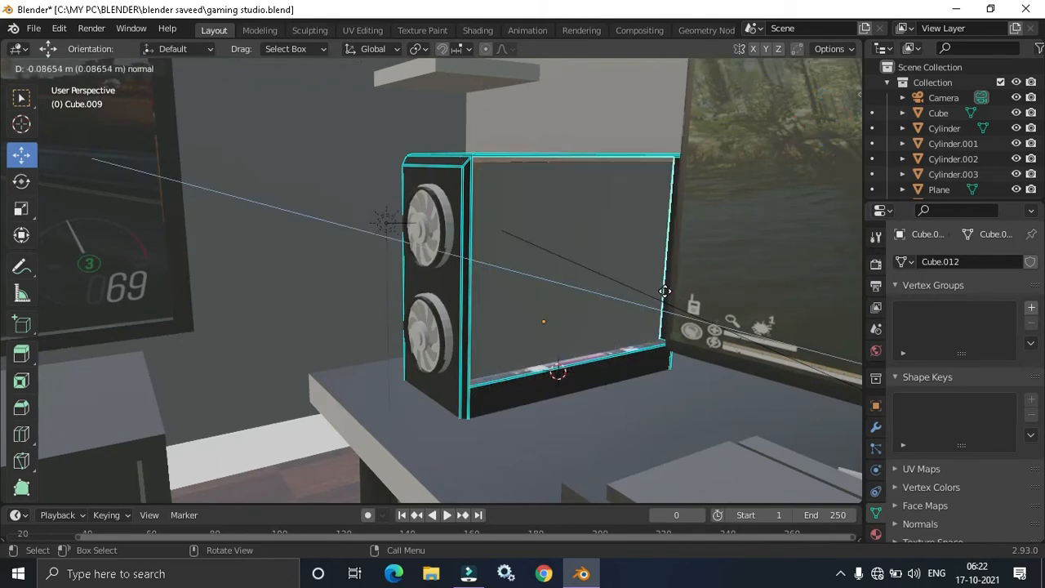
pyautogui.click(667, 291)
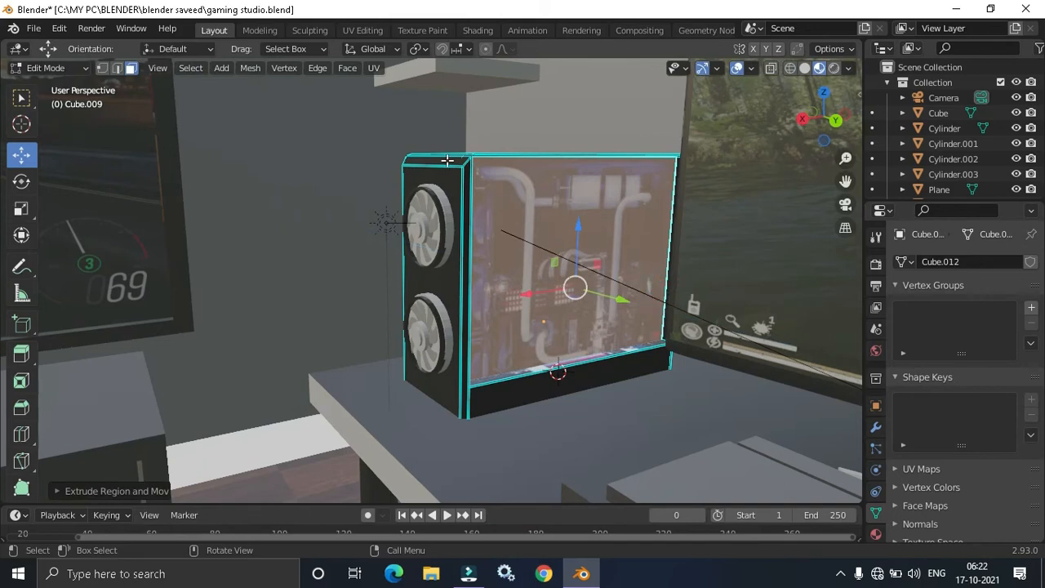
# - In the Shading workspace, insert a Hue/Saturation node between Material.055's image texture and the shader's Base Color
pyautogui.scroll(-5, 578, 134)
pyautogui.click(477, 31)
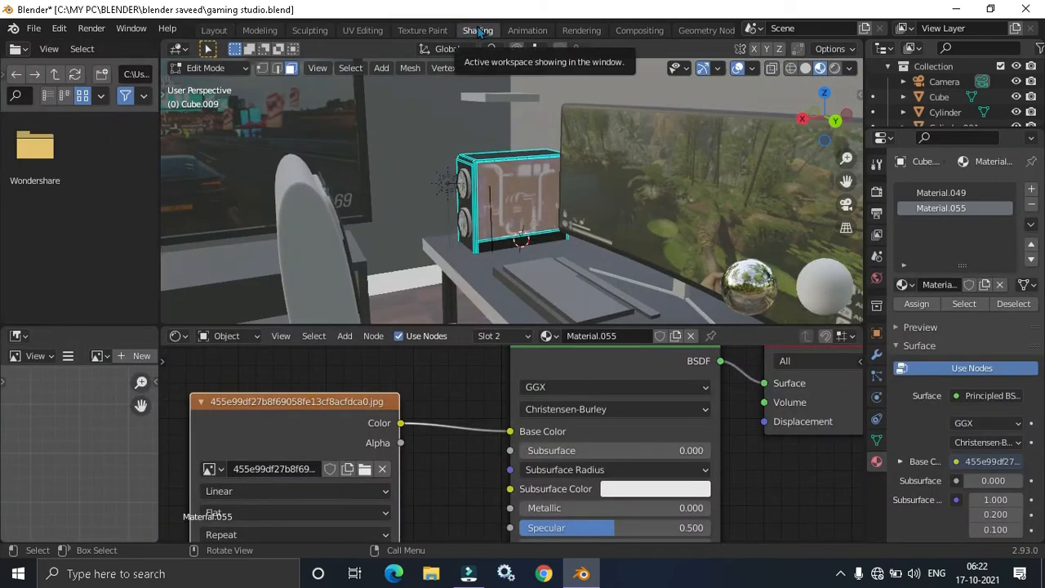
pyautogui.click(314, 335)
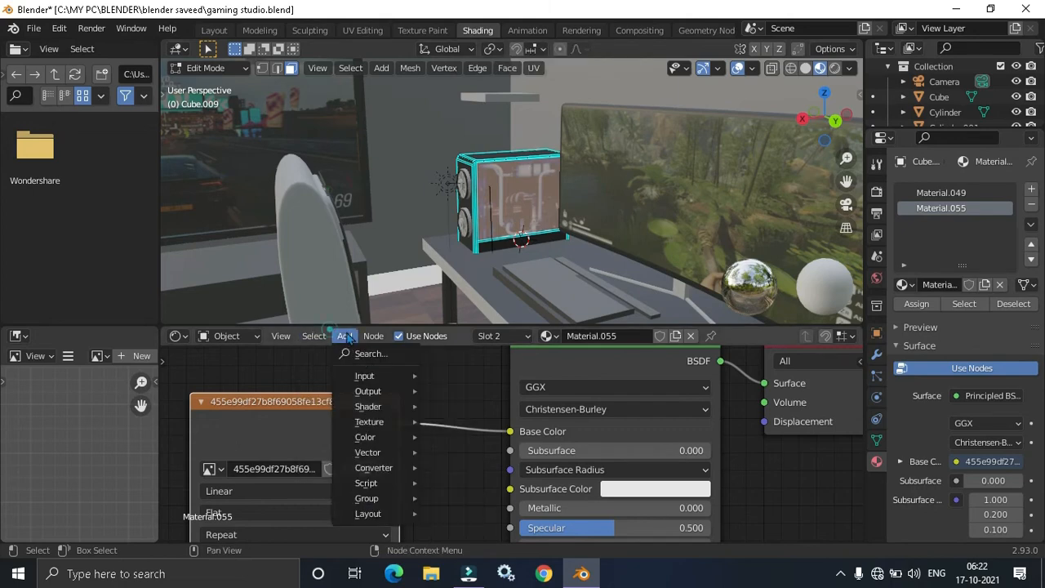
pyautogui.click(344, 336)
pyautogui.click(360, 352)
pyautogui.write('hue')
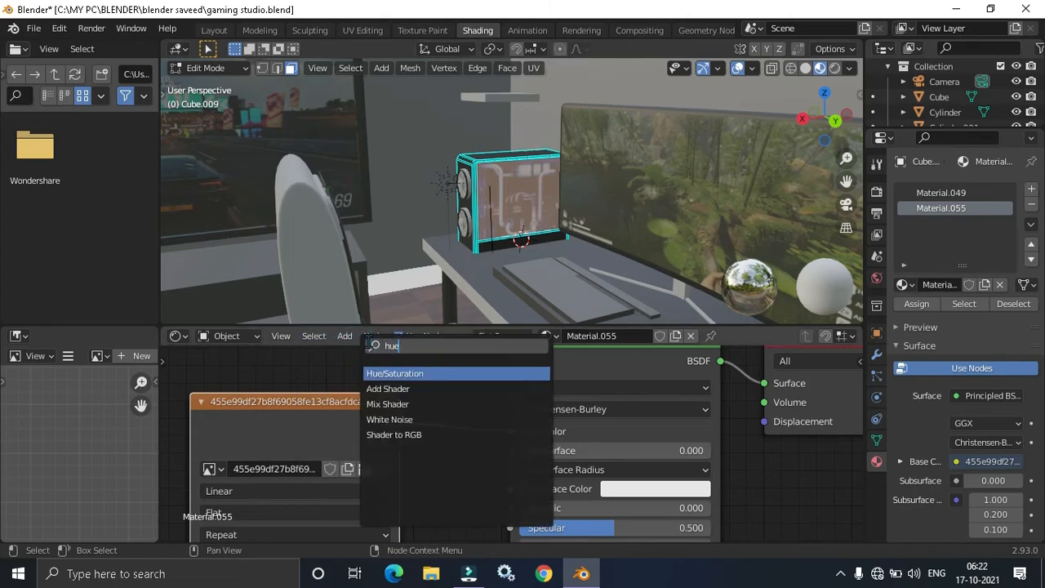
pyautogui.press('Return')
pyautogui.click(399, 401)
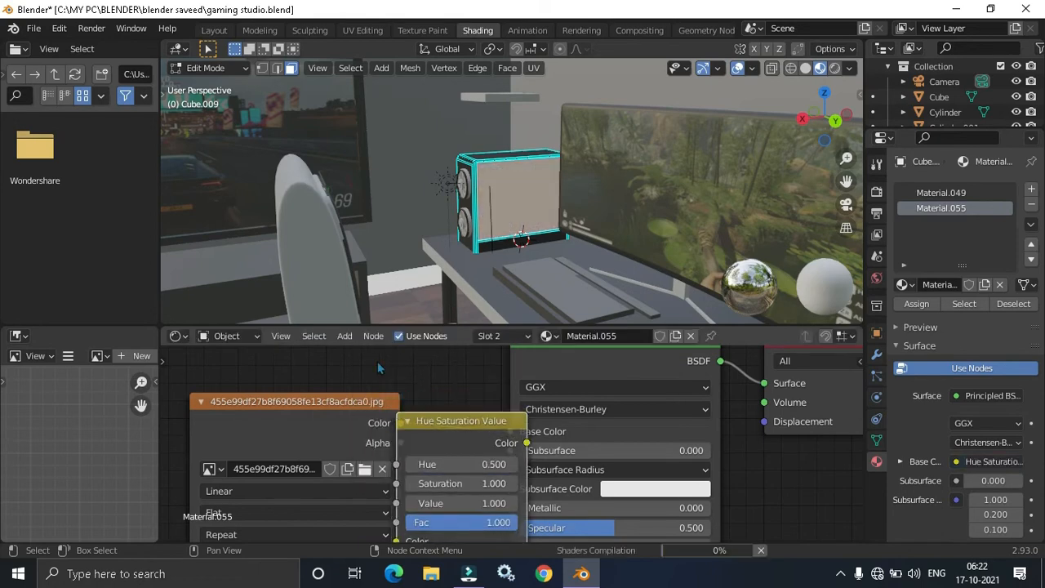
# - Insert a MixRGB node between the Hue Saturation Value node and the shader's Base Color
pyautogui.click(344, 336)
pyautogui.click(359, 352)
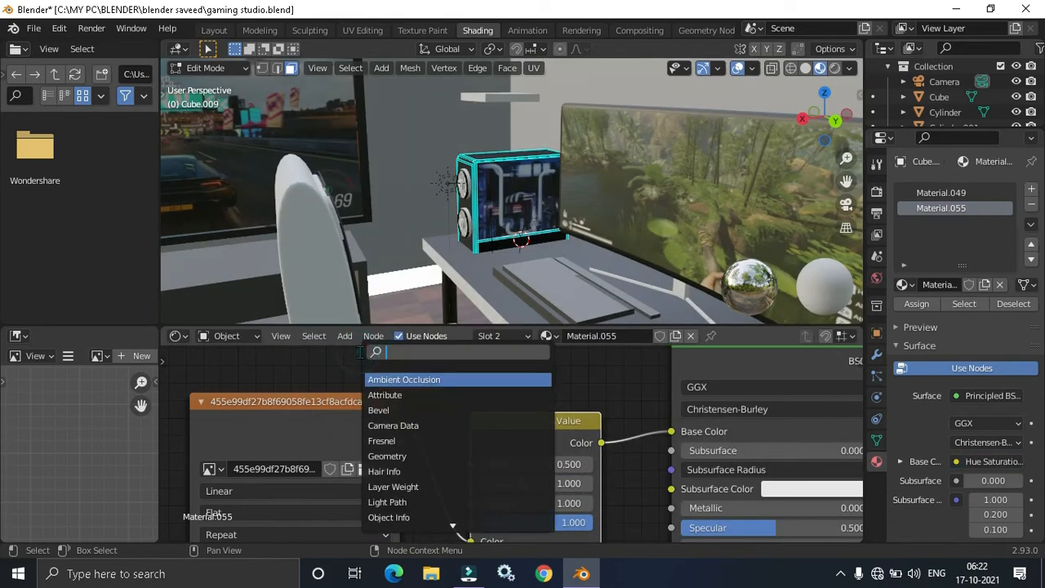
pyautogui.write('mi')
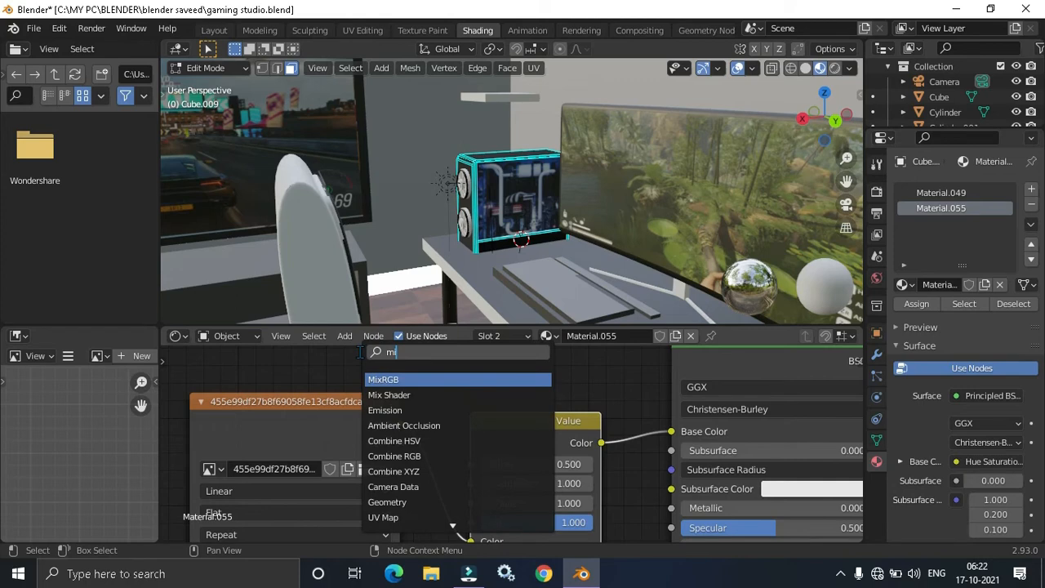
pyautogui.write('x')
pyautogui.press('Return')
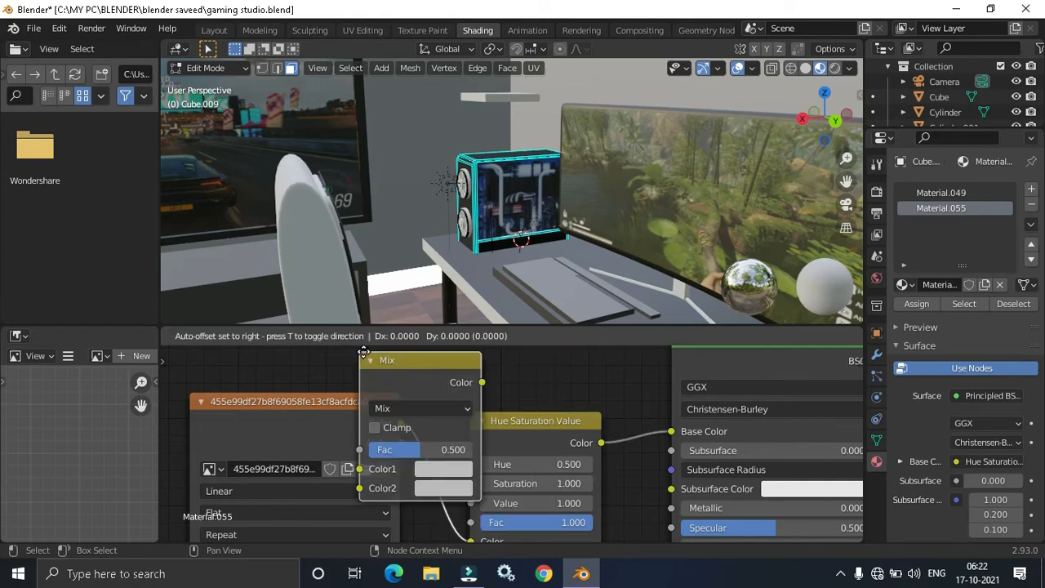
pyautogui.click(676, 381)
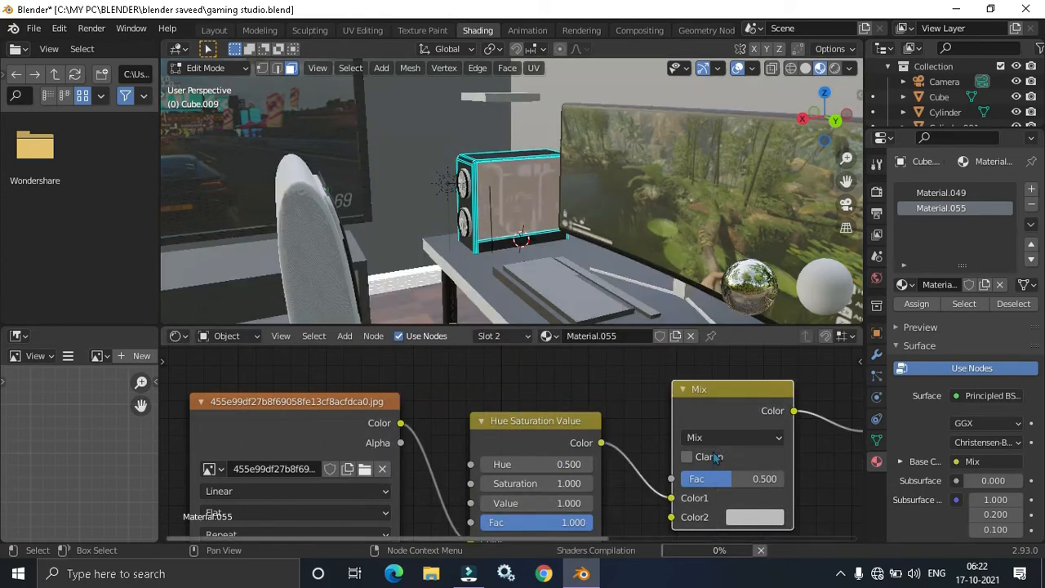
# - Set the Mix node's factor to 0 and its blend mode to Color Burn
pyautogui.moveTo(725, 479); pyautogui.dragTo(671, 479)
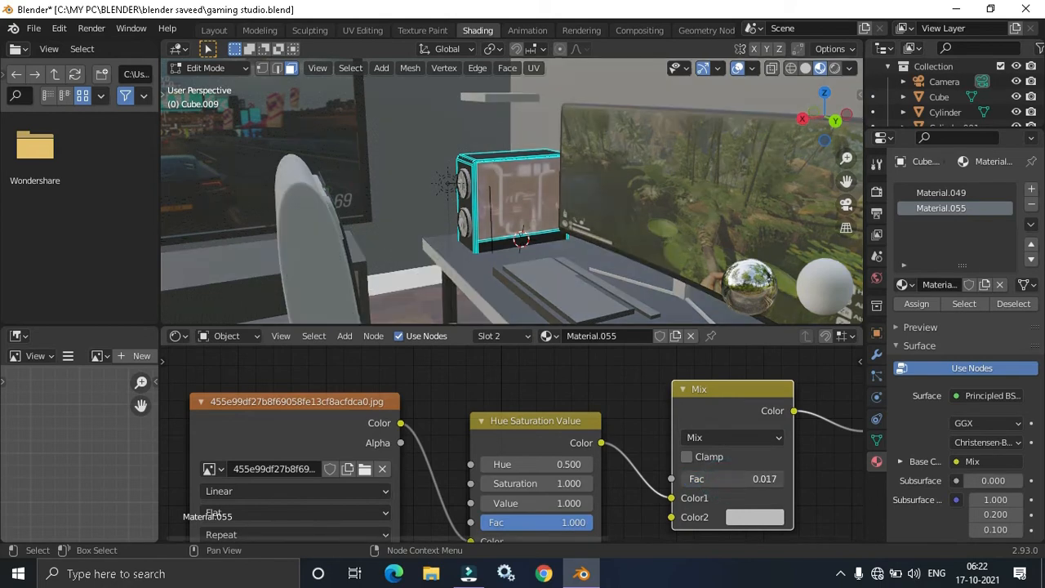
pyautogui.click(728, 437)
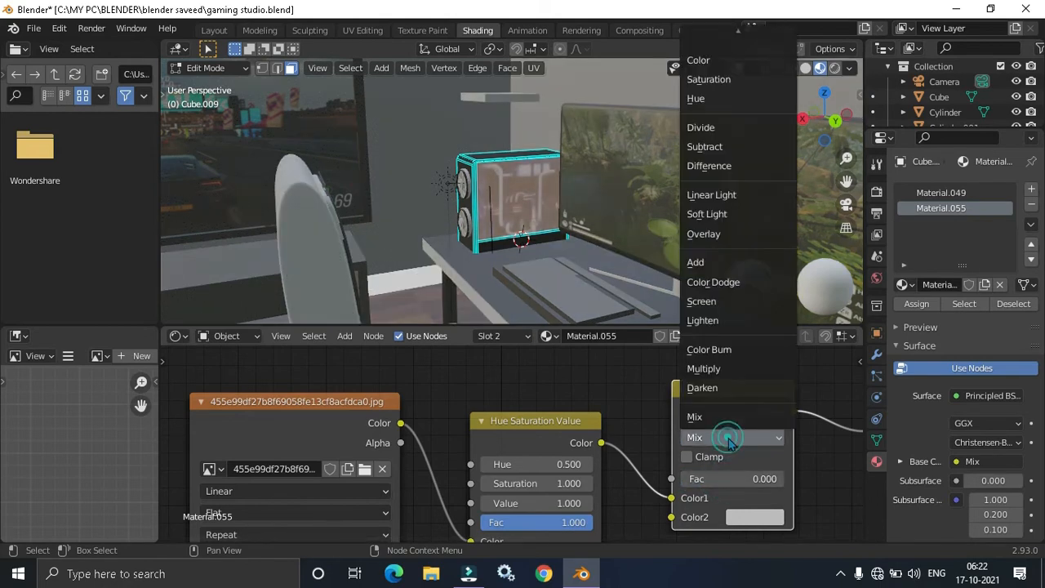
pyautogui.click(726, 349)
# - Set the Hue Saturation Value node's saturation to 2
pyautogui.scroll(4, 530, 237)
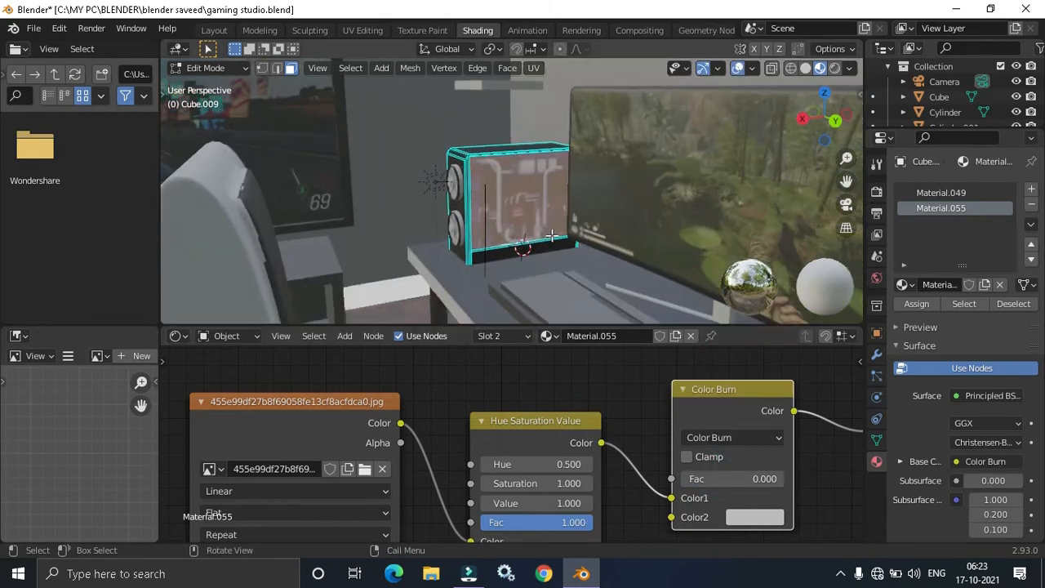
pyautogui.moveTo(677, 458); pyautogui.dragTo(690, 384, button='middle')
pyautogui.click(544, 410)
pyautogui.write('2')
pyautogui.press('Return')
# - Leave Edit Mode on the PC tower and try raising the node's hue in steps up to 1.0
pyautogui.moveTo(530, 379); pyautogui.dragTo(569, 392)
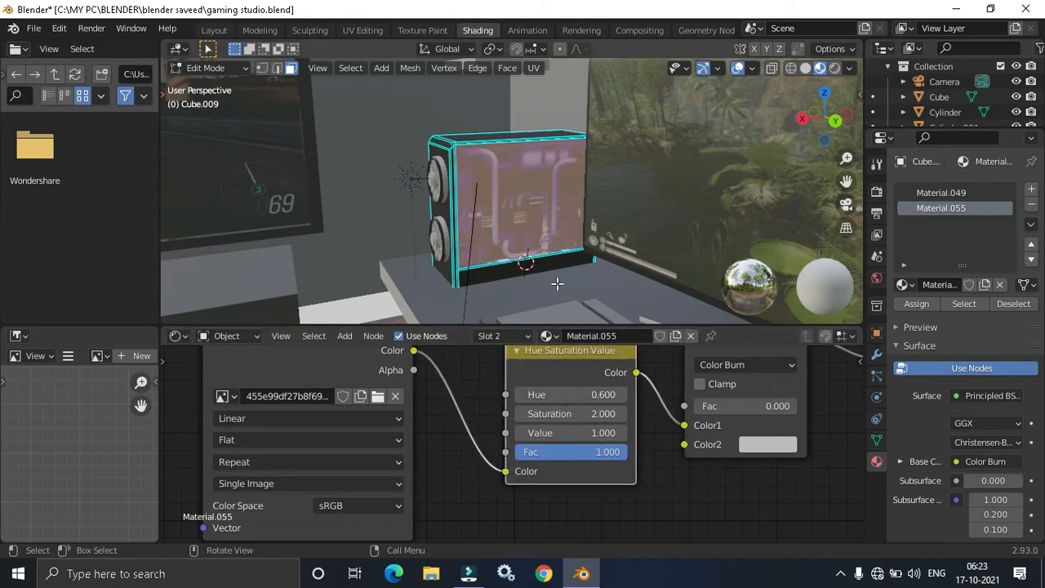
pyautogui.press('Tab')
pyautogui.moveTo(559, 290); pyautogui.dragTo(604, 384, button='middle')
pyautogui.click(623, 395)
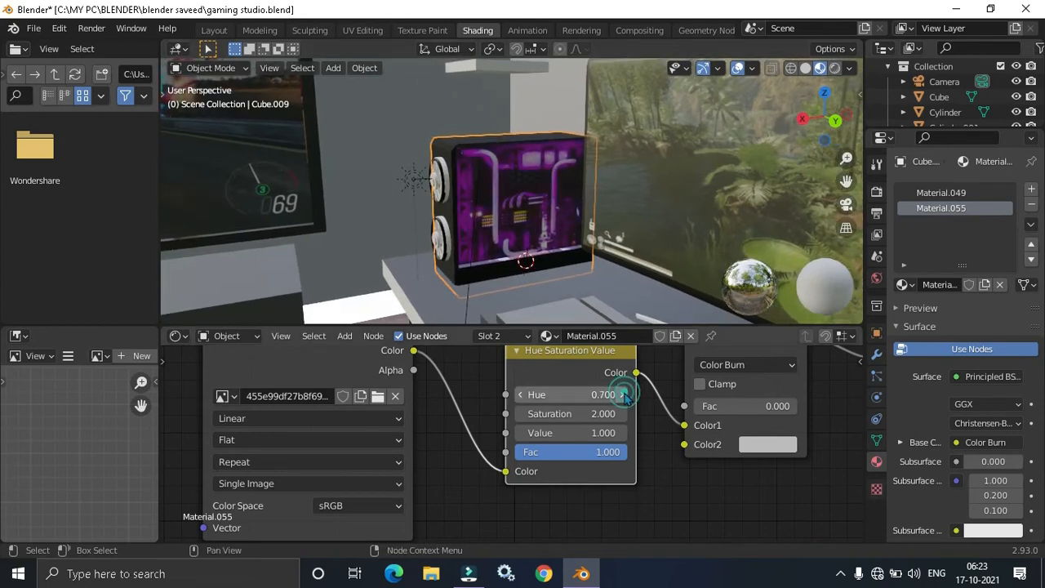
pyautogui.click(623, 395)
pyautogui.click(623, 395)
pyautogui.click(623, 396)
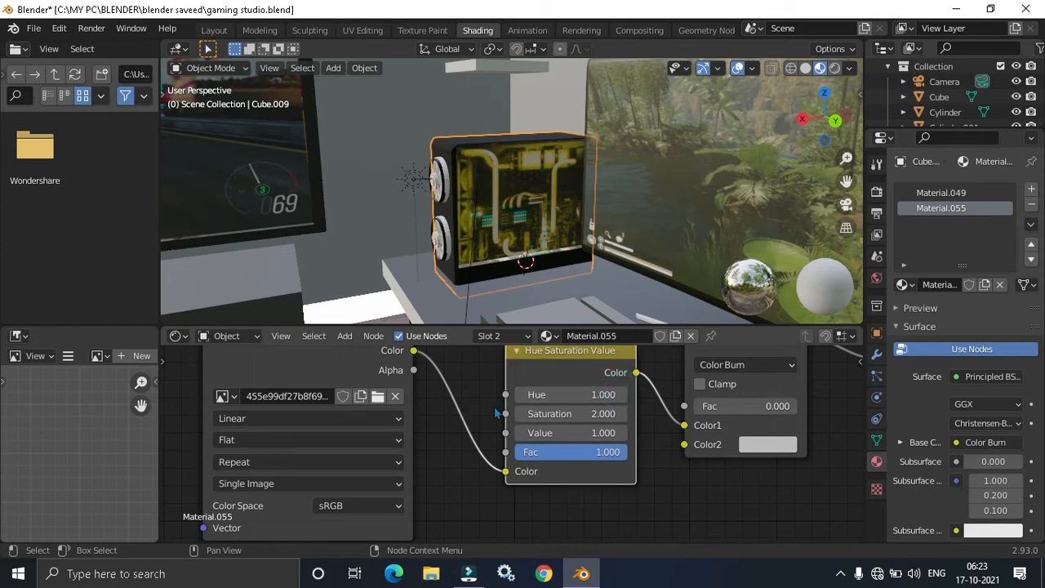
# - Lower the Hue Saturation Value node's hue back to 0.5
pyautogui.click(520, 394)
pyautogui.click(520, 395)
pyautogui.click(520, 394)
pyautogui.click(523, 396)
pyautogui.click(524, 396)
# - Return to the Layout workspace and check the whole room's framing through the camera
pyautogui.moveTo(486, 306); pyautogui.dragTo(325, 109, button='middle')
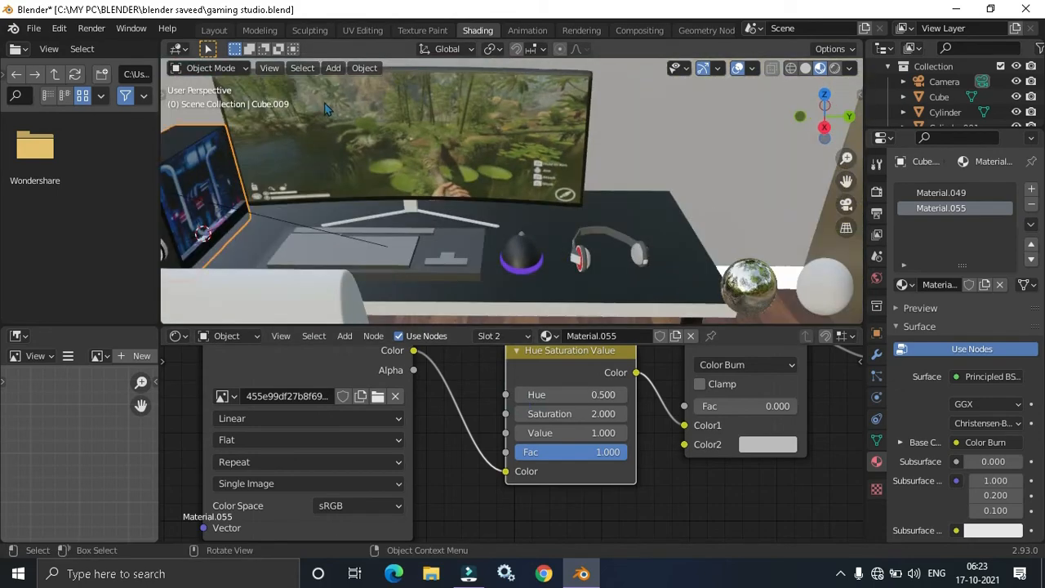
pyautogui.click(214, 30)
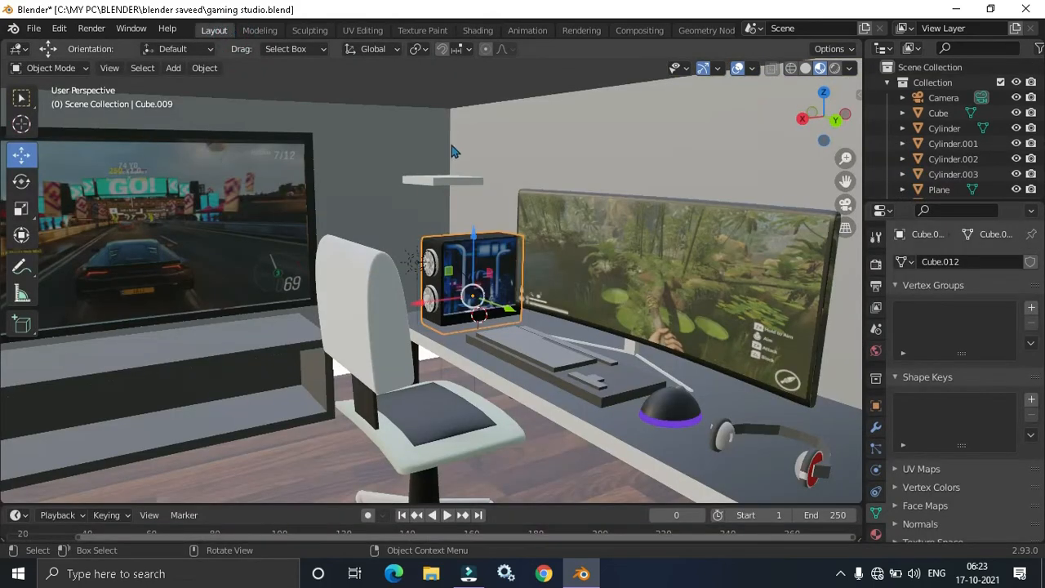
pyautogui.scroll(-5, 457, 117)
pyautogui.moveTo(450, 145); pyautogui.dragTo(860, 246, button='middle')
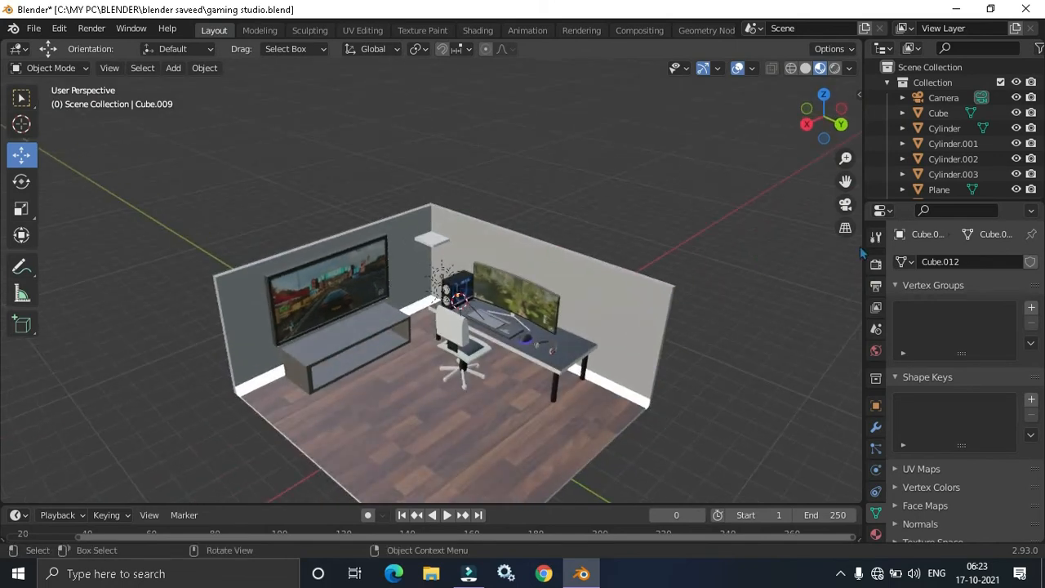
pyautogui.click(846, 205)
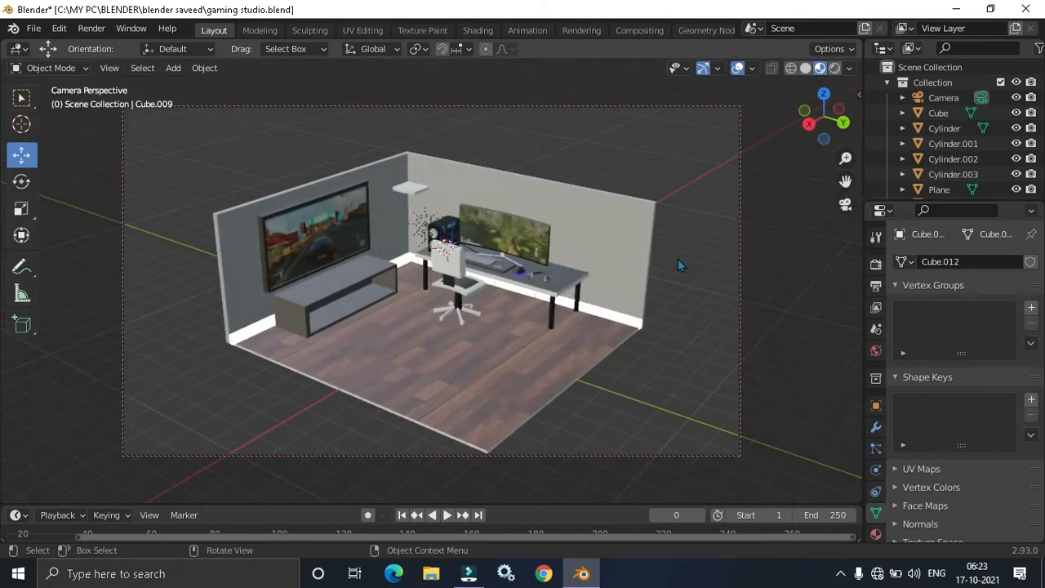
pyautogui.moveTo(843, 179); pyautogui.dragTo(849, 209)
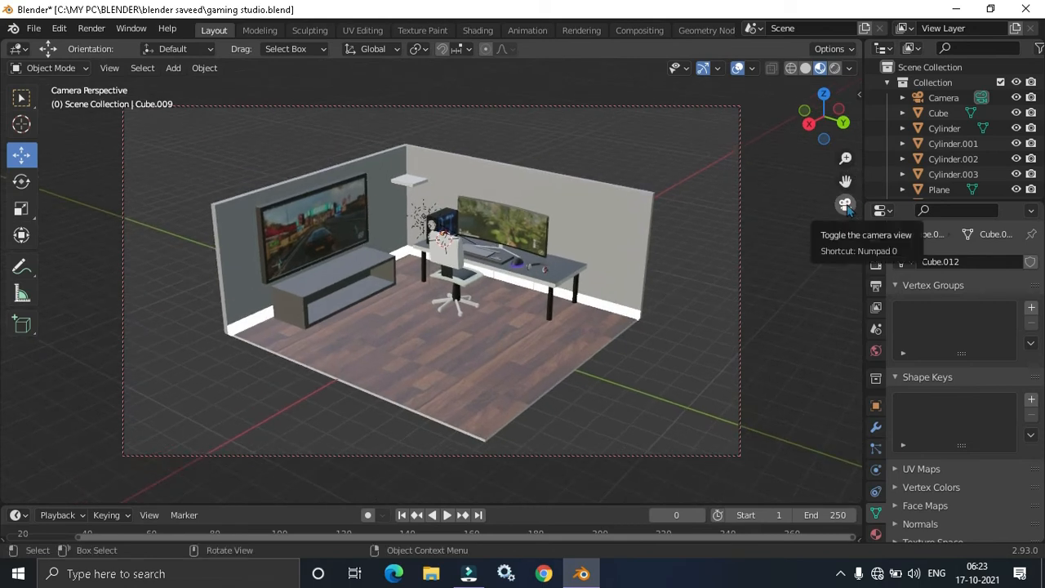
pyautogui.click(845, 205)
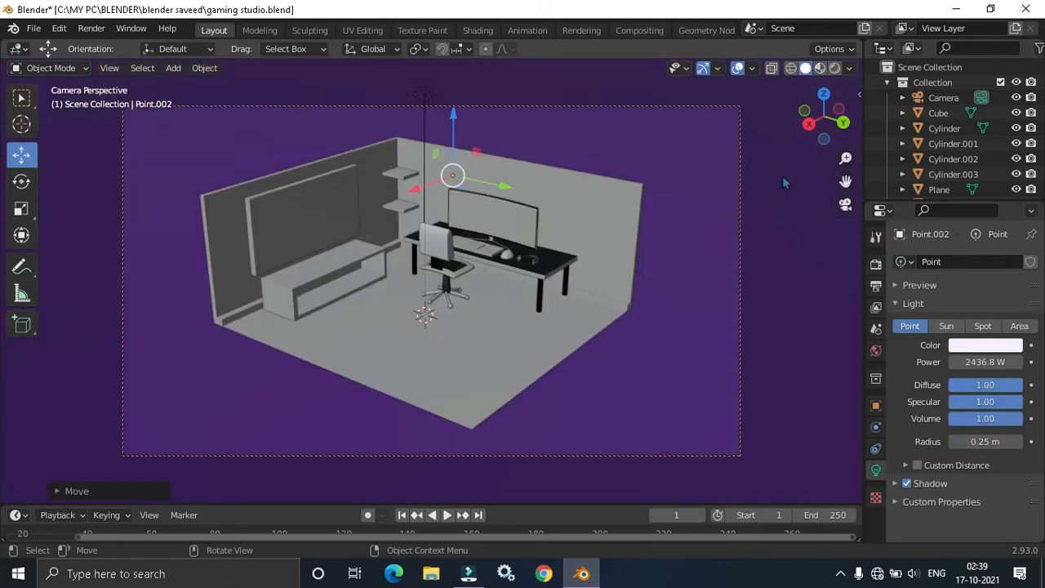
# - Select the scene's Camera, set its lens type to Orthographic and look through it
pyautogui.click(846, 205)
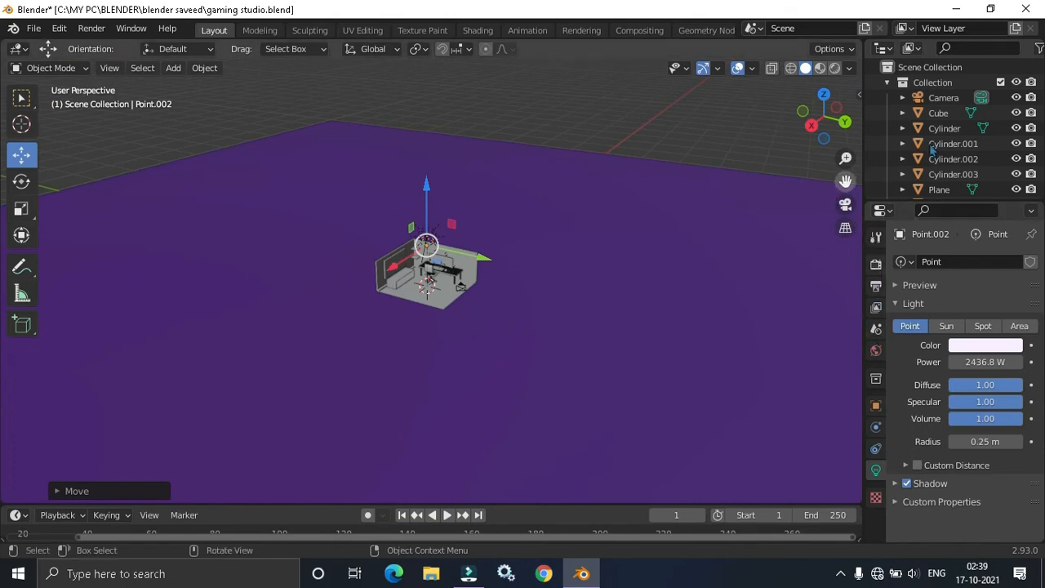
pyautogui.click(950, 99)
pyautogui.click(986, 308)
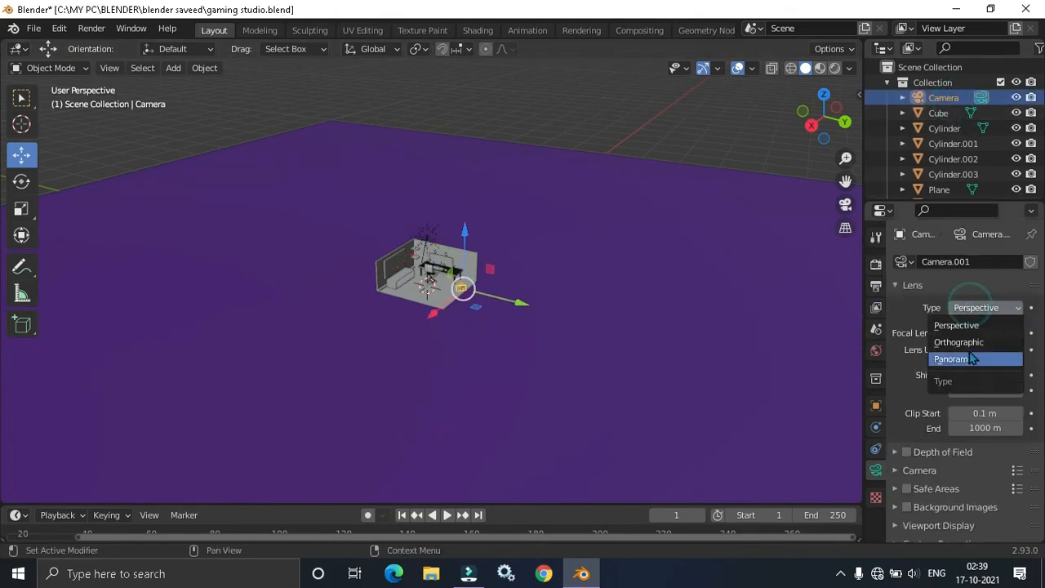
pyautogui.click(959, 342)
pyautogui.click(846, 205)
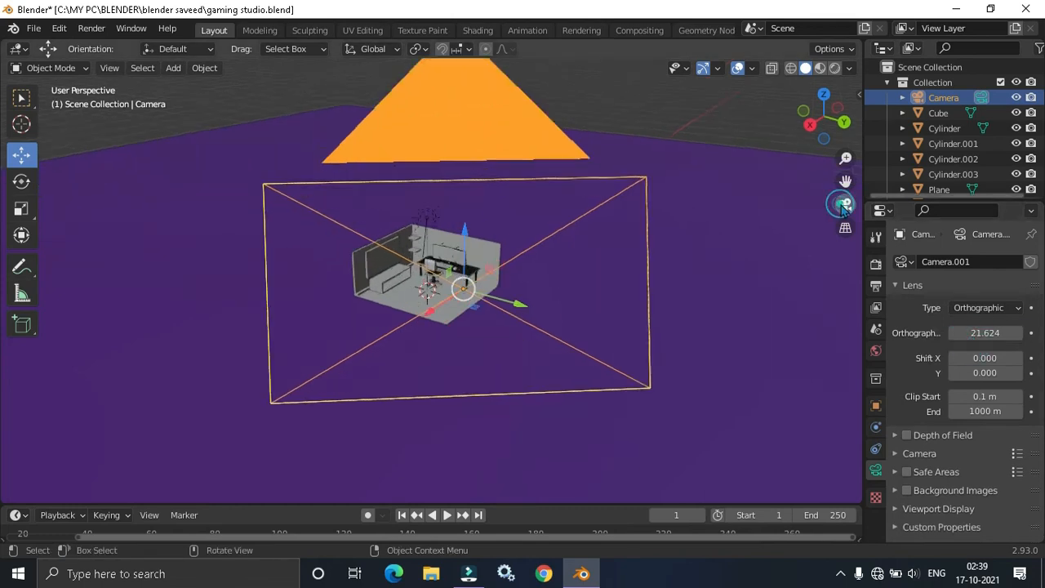
pyautogui.keyDown('shift'); pyautogui.moveTo(454, 181); pyautogui.dragTo(468, 204, button='middle'); pyautogui.keyUp('shift')
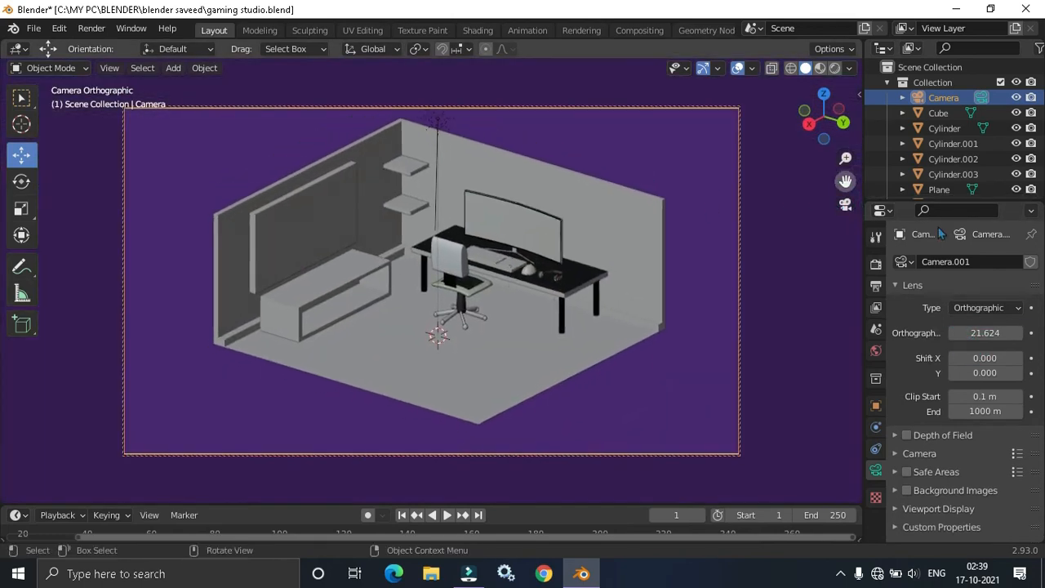
# - Compare the camera framings by switching the lens type to Perspective and back to Orthographic
pyautogui.click(967, 307)
pyautogui.click(968, 327)
pyautogui.click(982, 307)
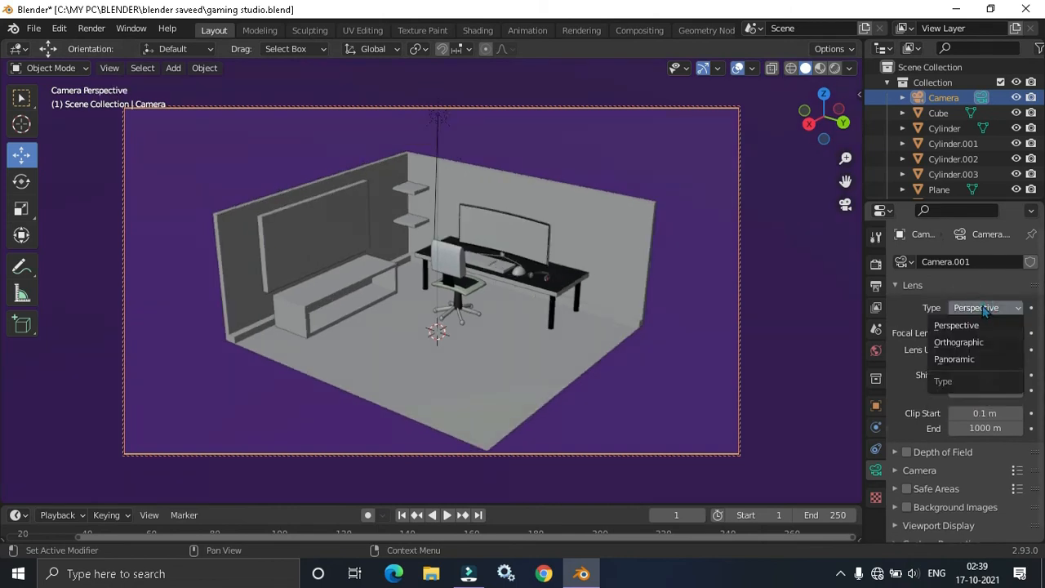
pyautogui.click(984, 346)
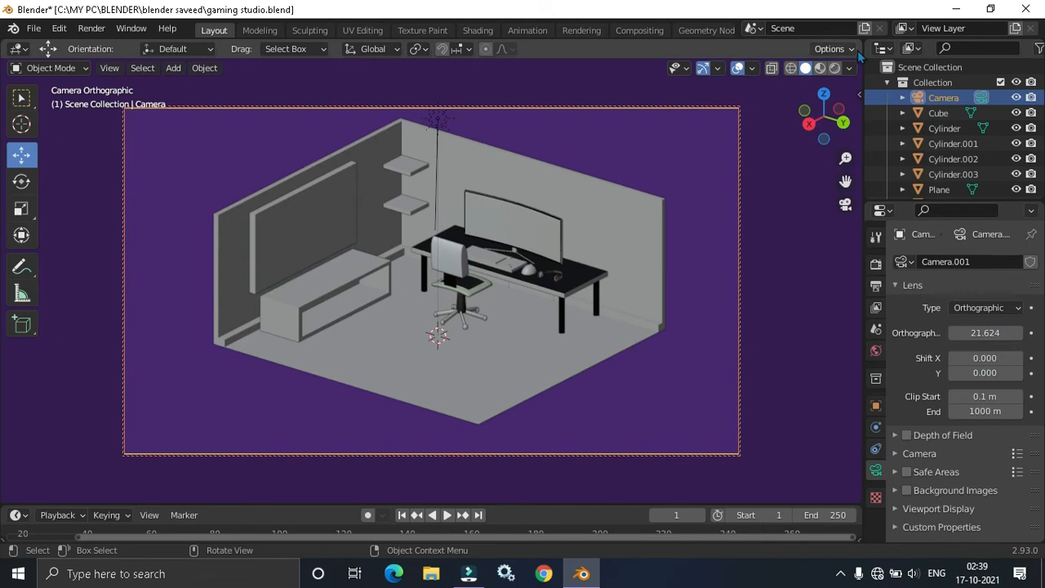
# - Show the viewport in rendered shading and set the camera's lens type to Perspective
pyautogui.click(834, 72)
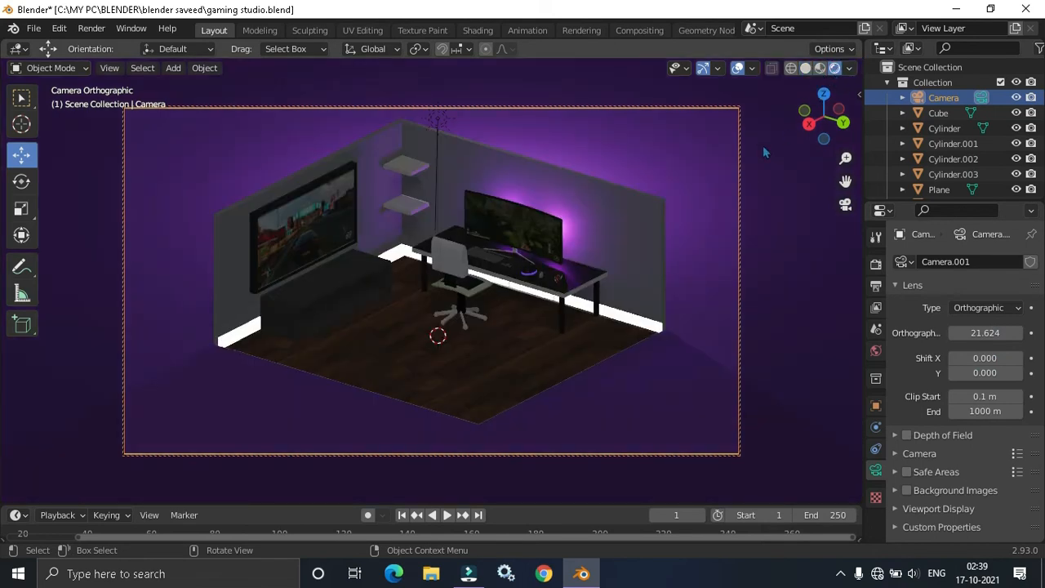
pyautogui.click(980, 307)
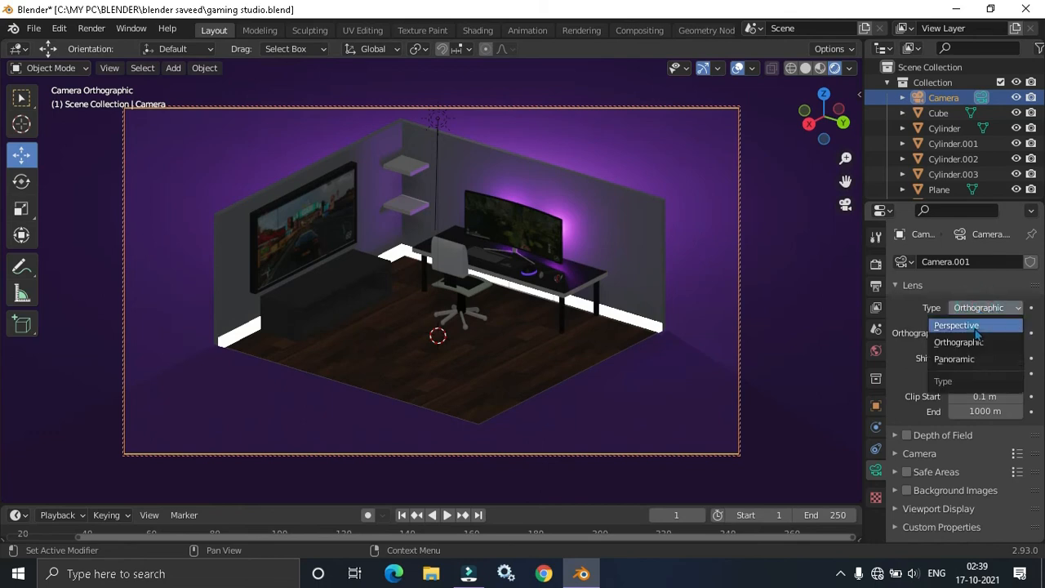
pyautogui.click(968, 325)
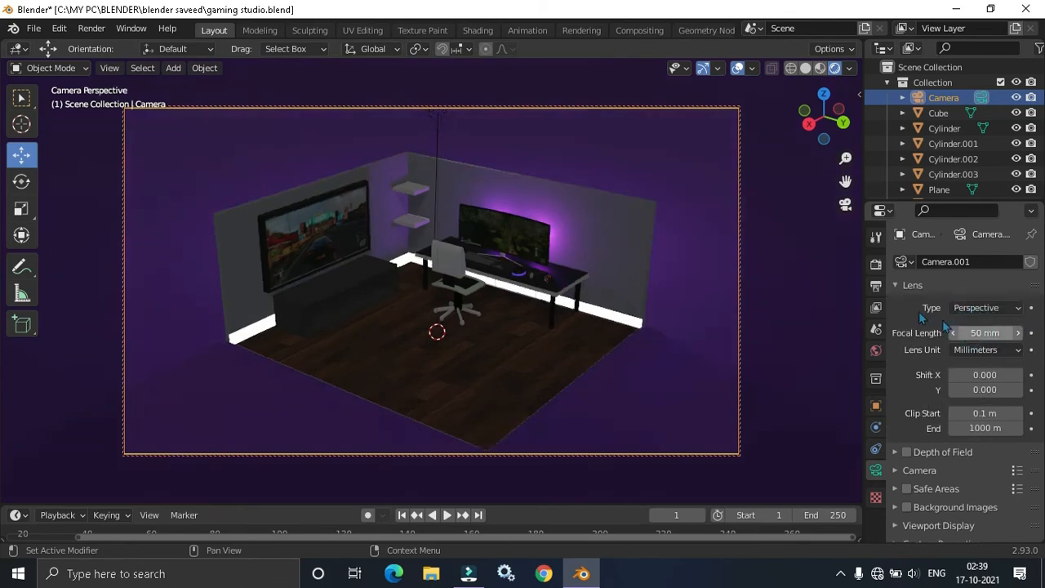
# - Leave the camera view, deselect the camera and examine the rendered room's lighting from several angles
pyautogui.click(843, 205)
pyautogui.moveTo(344, 288); pyautogui.dragTo(545, 163, button='middle')
pyautogui.moveTo(537, 215); pyautogui.dragTo(521, 236, button='middle')
pyautogui.scroll(-4, 510, 309)
pyautogui.click(22, 98)
pyautogui.scroll(3, 470, 140)
pyautogui.click(626, 92)
pyautogui.moveTo(565, 167); pyautogui.dragTo(505, 229, button='middle')
pyautogui.scroll(4, 455, 226)
pyautogui.scroll(-2, 390, 269)
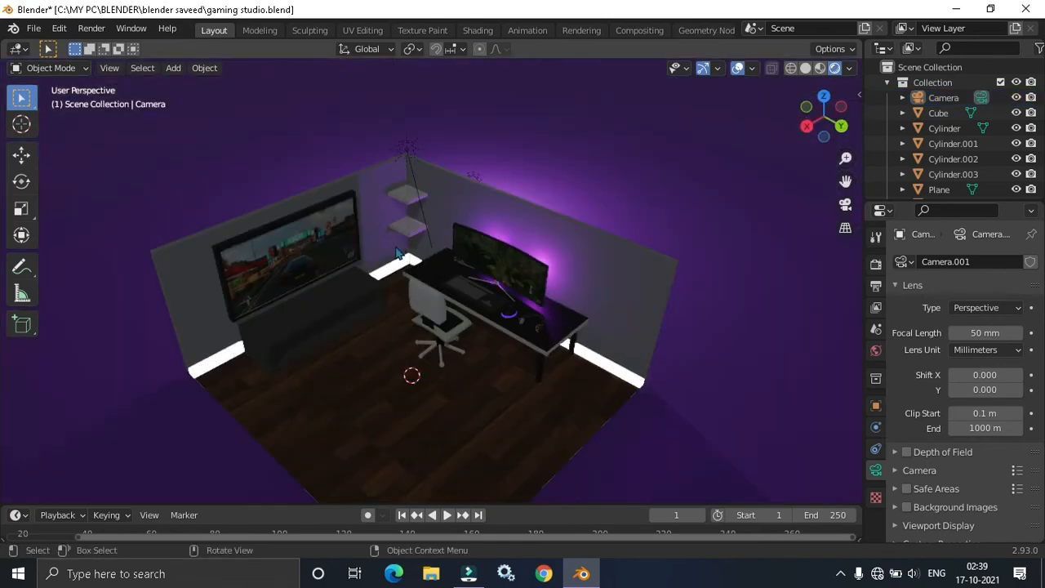
# - Save the gaming studio scene to its existing file
pyautogui.scroll(-4, 394, 256)
pyautogui.hotkey('ctrl', 's')
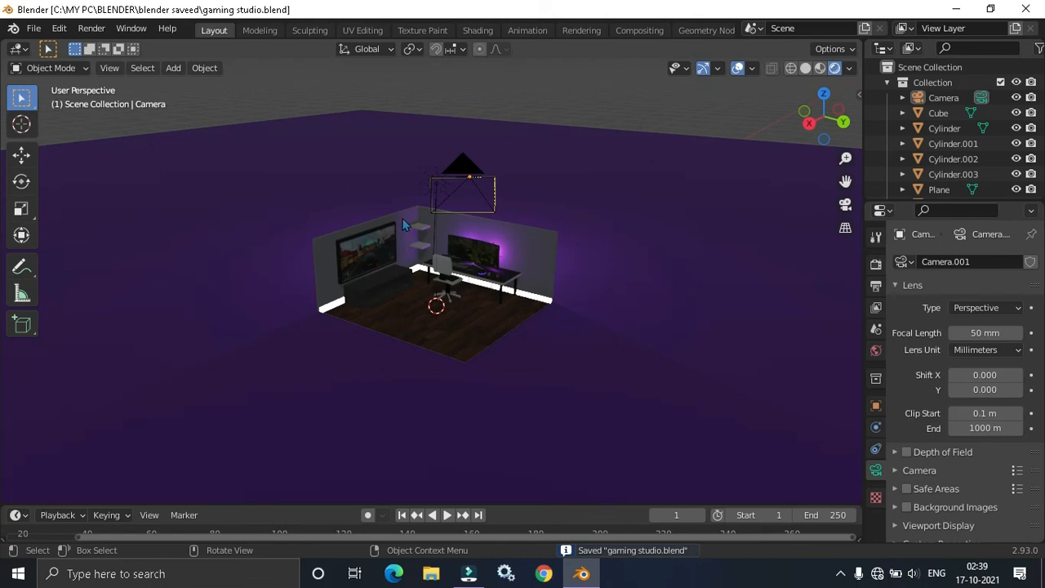
pyautogui.keyDown('shift'); pyautogui.moveTo(490, 181); pyautogui.dragTo(481, 220, button='middle'); pyautogui.keyUp('shift')
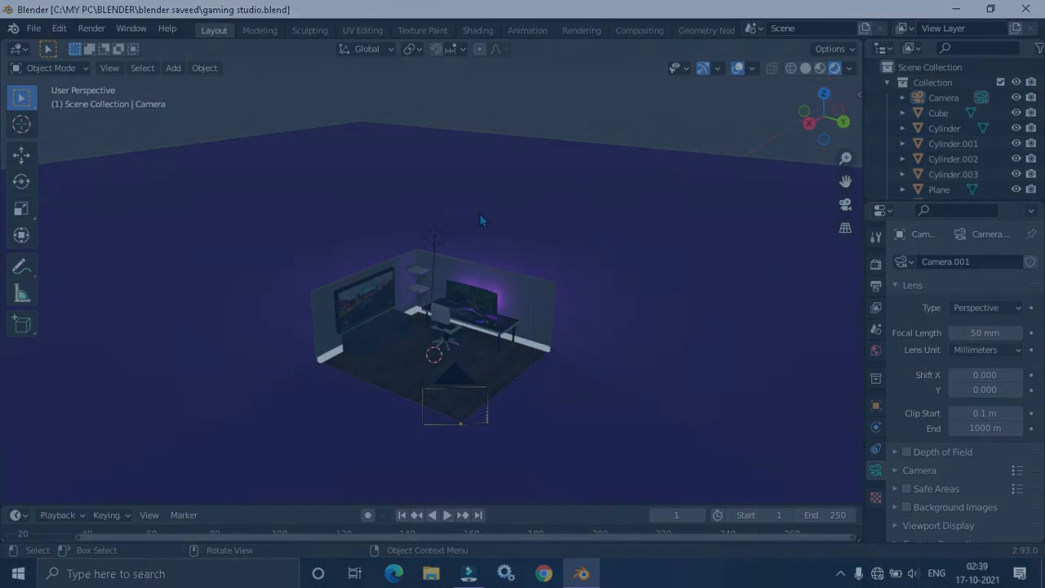